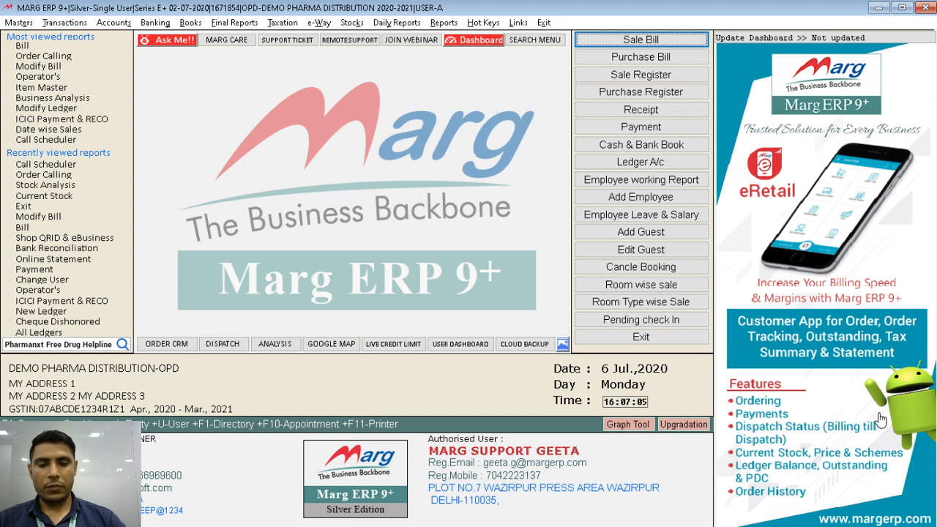
# Open the Call Scheduler of Order CRM from the daily reports.
pyautogui.press('alt')
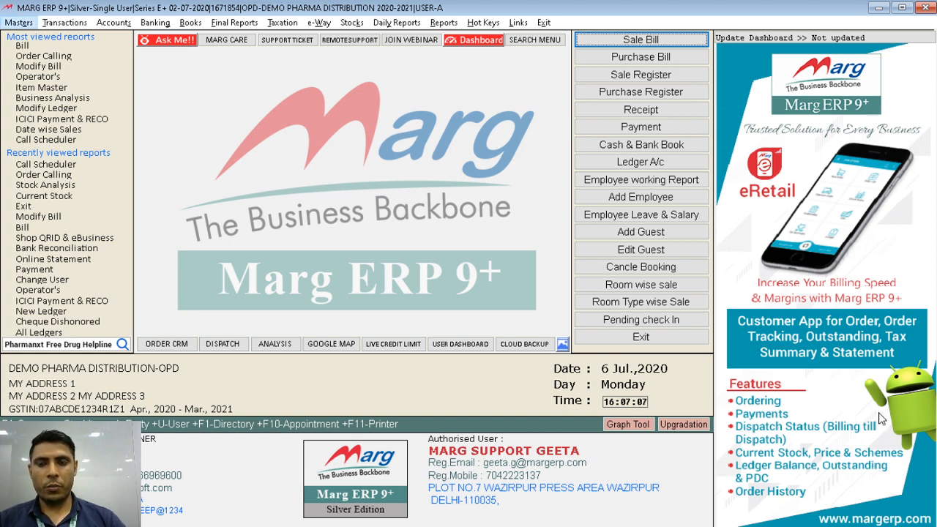
pyautogui.hotkey('alt', 'd')
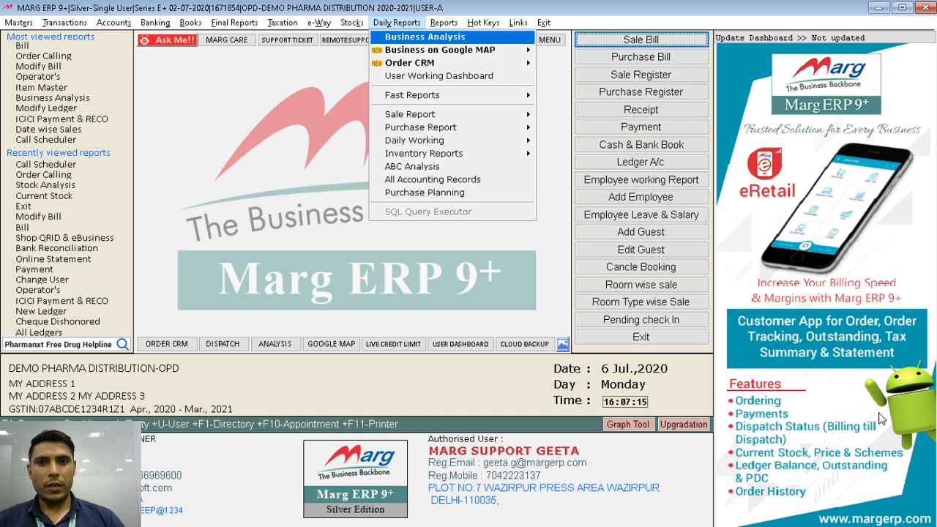
pyautogui.press('Down')
pyautogui.press('Down')
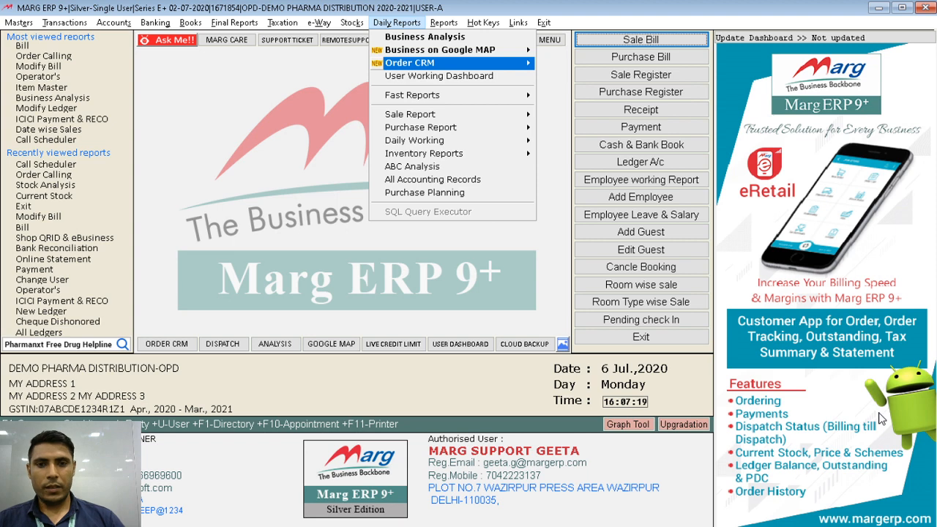
pyautogui.press('Right')
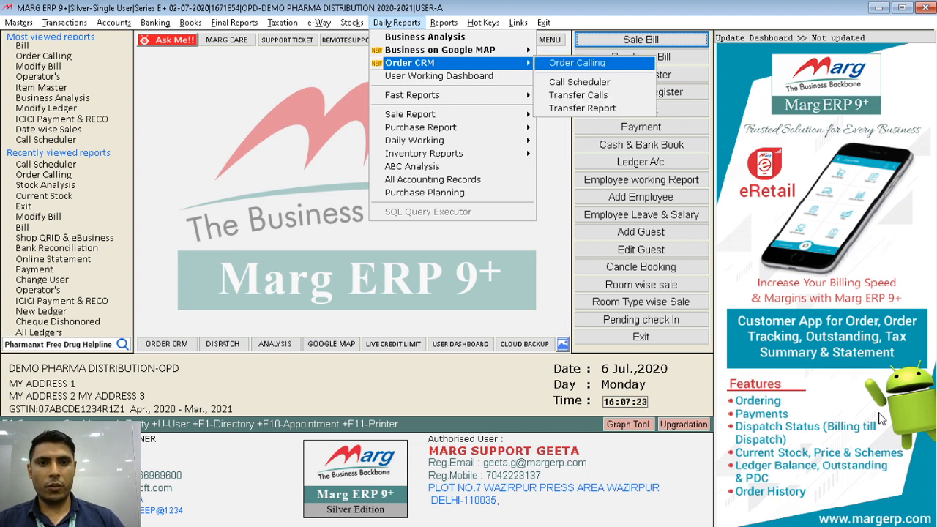
pyautogui.press('Down')
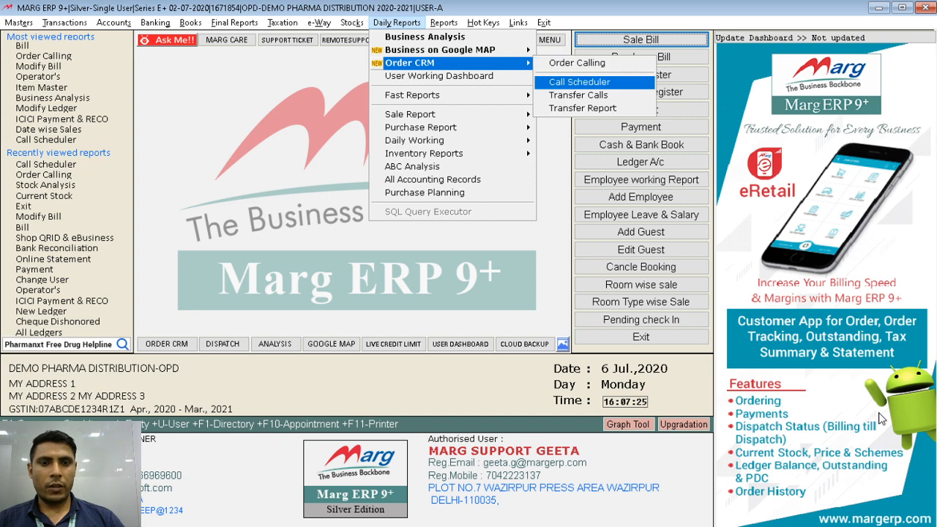
pyautogui.press('Down')
pyautogui.press('Down')
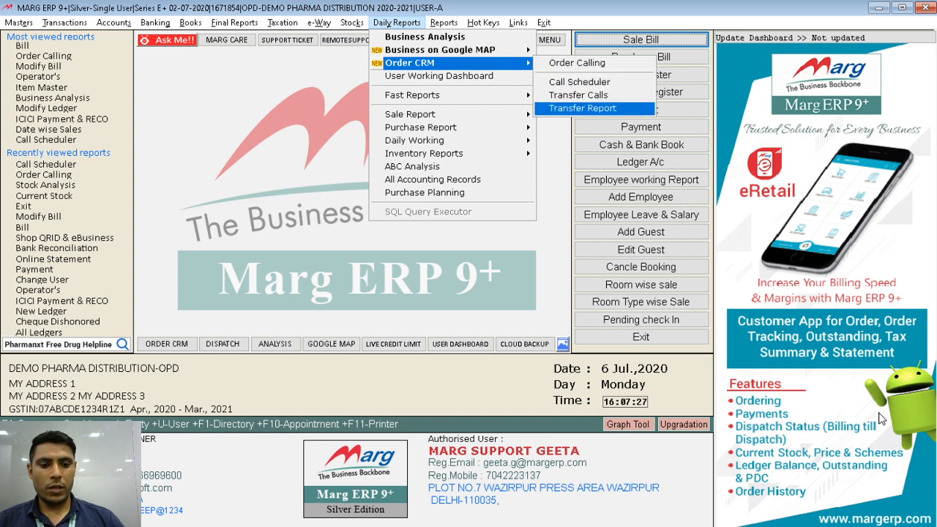
pyautogui.press('Up')
pyautogui.press('Up')
pyautogui.press('Up')
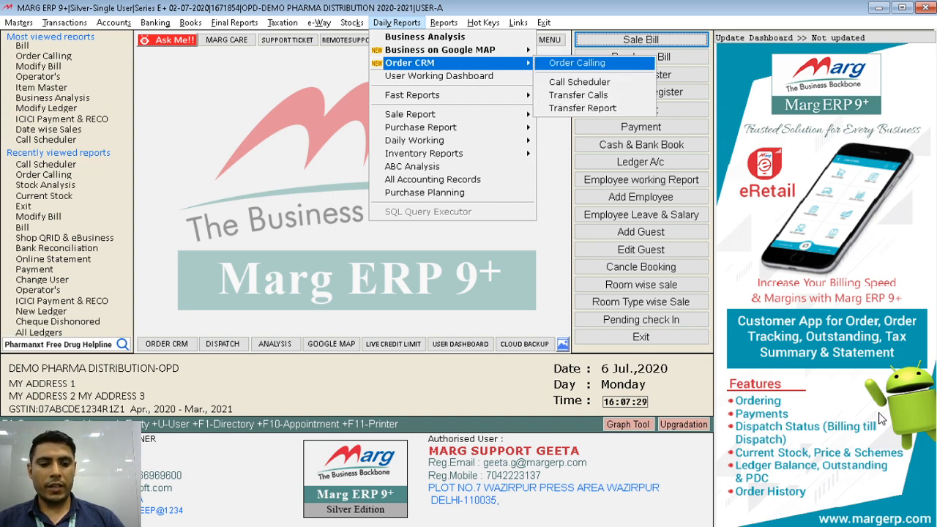
pyautogui.press('Down')
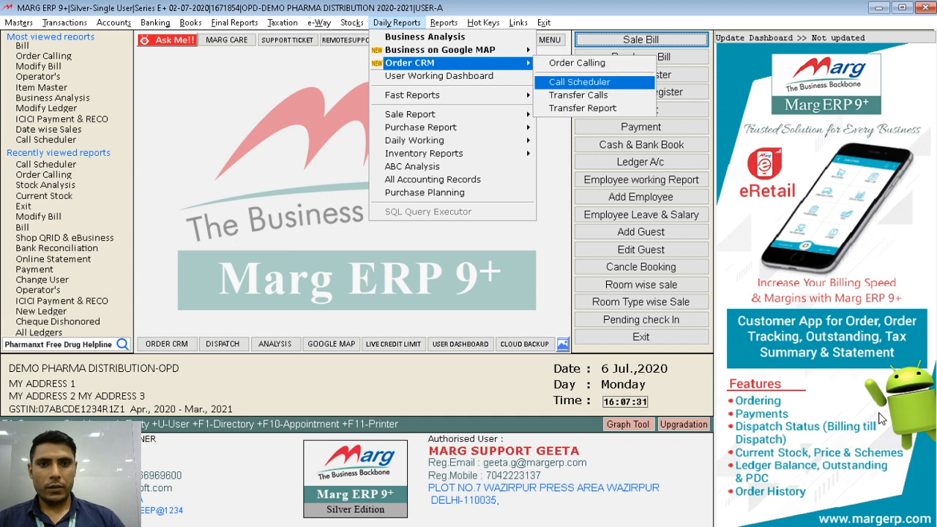
pyautogui.press('Return')
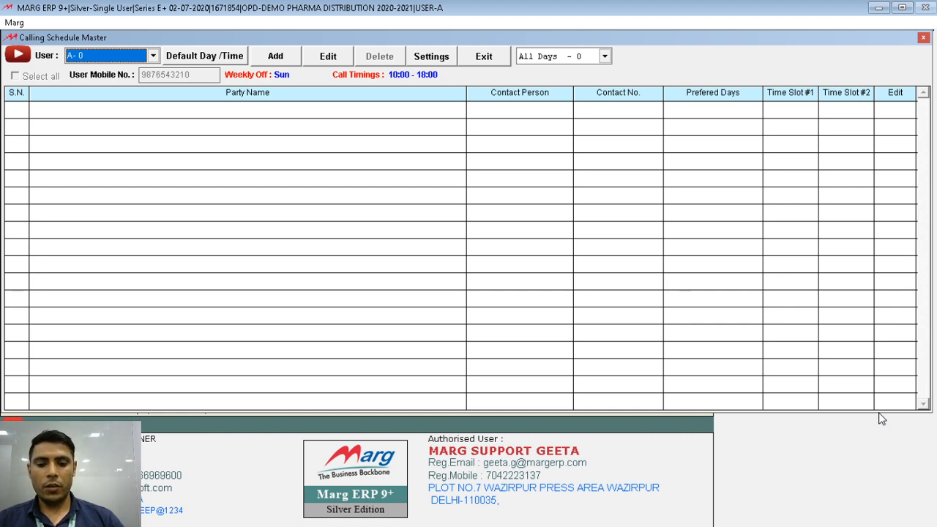
# Look through the calling schedules of the available users in the Calling Schedule Master.
pyautogui.hotkey('alt', 'Down')
pyautogui.press('Down')
pyautogui.press('Down')
pyautogui.press('Down')
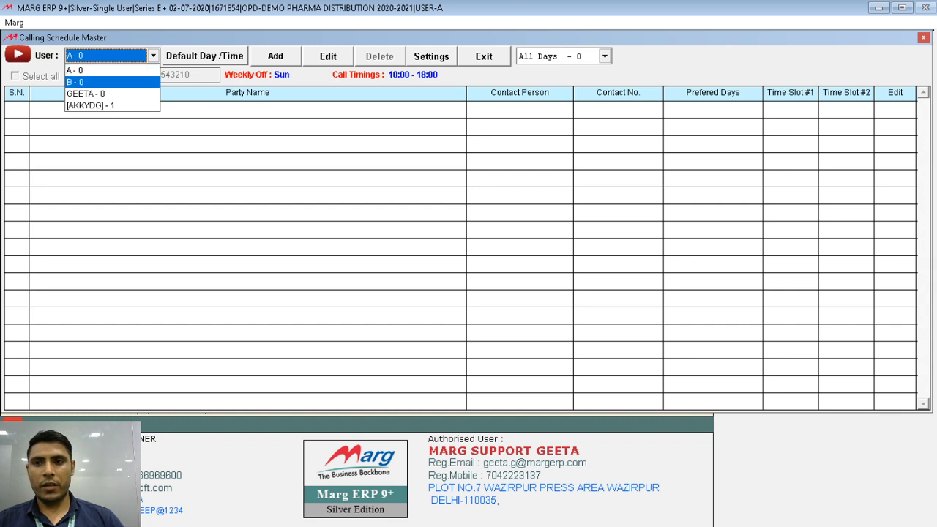
pyautogui.press('Up')
pyautogui.press('Up')
pyautogui.press('Up')
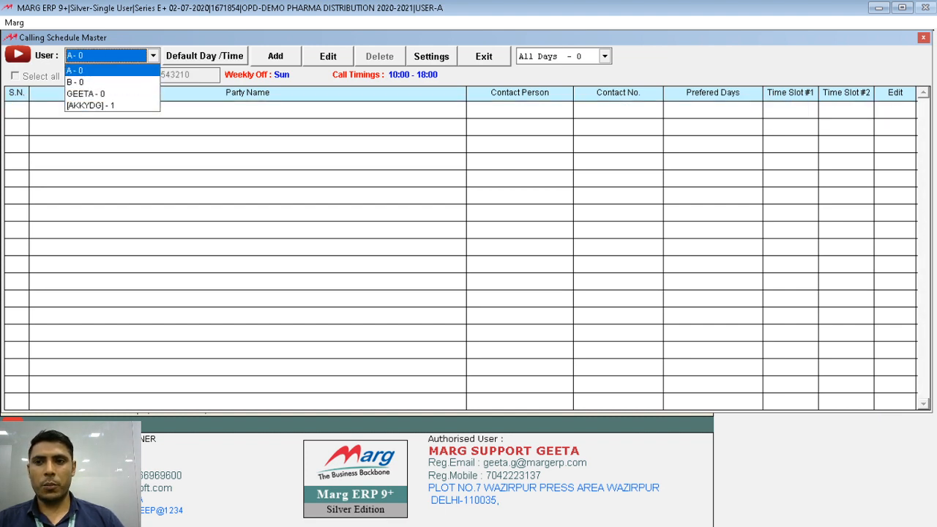
pyautogui.press('Down')
pyautogui.press('Down')
pyautogui.press('Down')
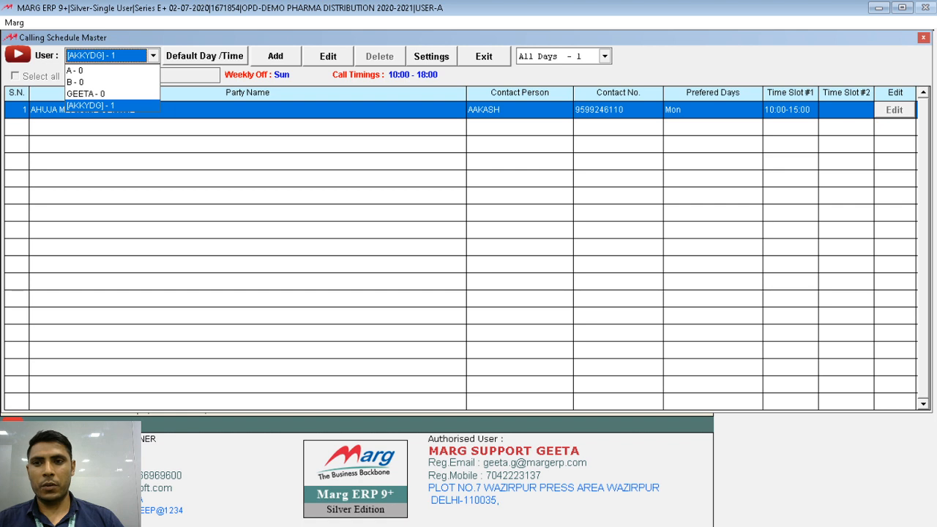
pyautogui.press('Up')
pyautogui.press('Up')
pyautogui.press('Up')
pyautogui.press('Down')
pyautogui.press('Down')
pyautogui.press('Down')
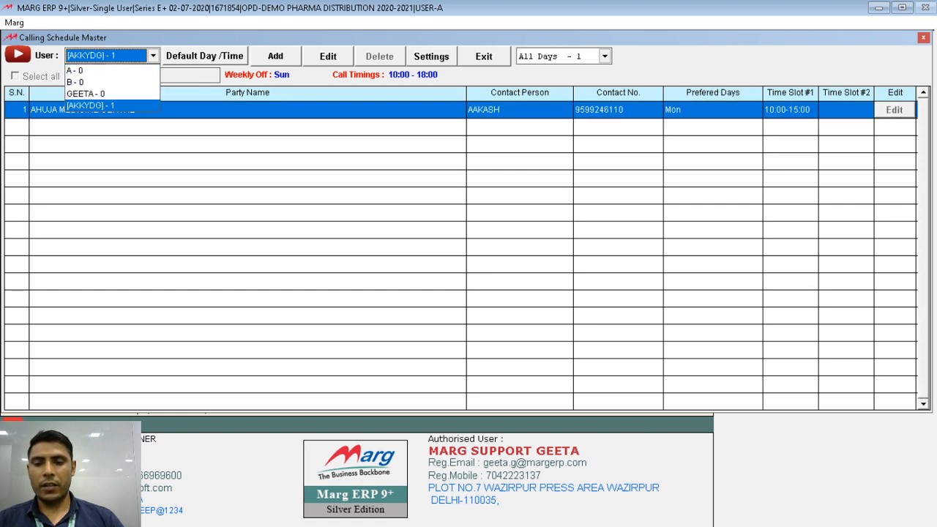
# Choose user A for the calling schedule and open the list of parties that can be added.
pyautogui.press('Up')
pyautogui.press('Up')
pyautogui.press('Up')
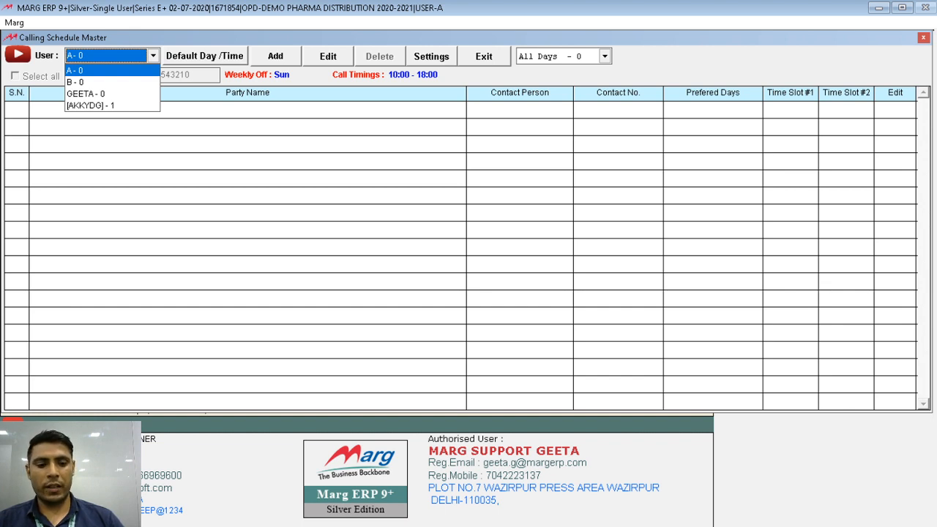
pyautogui.press('Down')
pyautogui.press('Up')
pyautogui.press('Down')
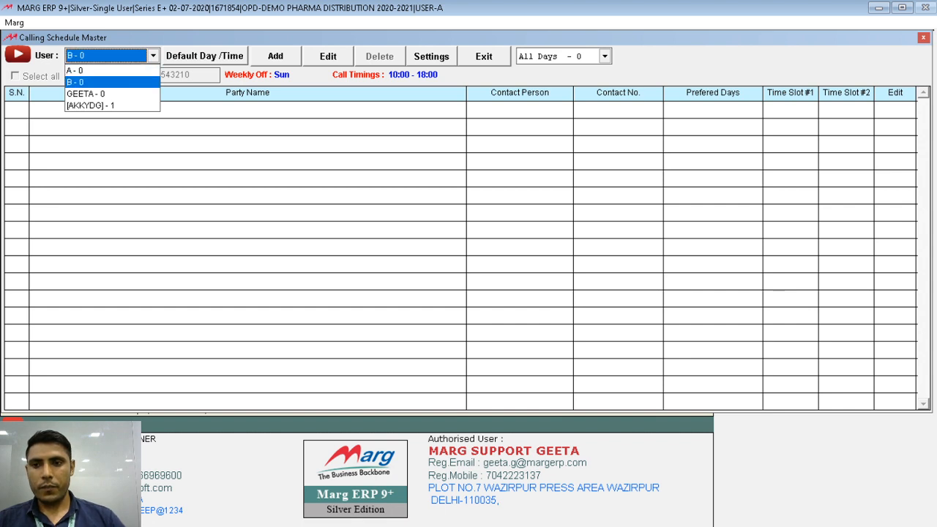
pyautogui.press('Up')
pyautogui.press('Return')
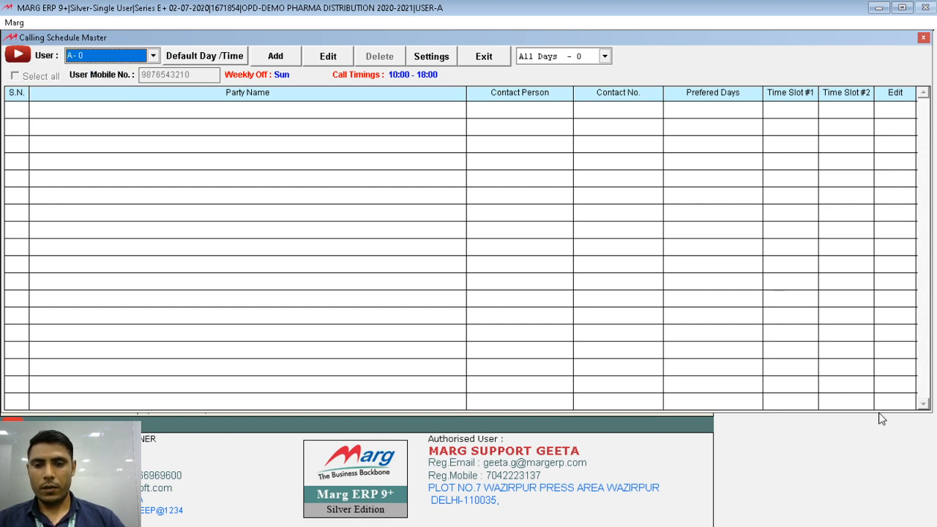
pyautogui.press('Tab')
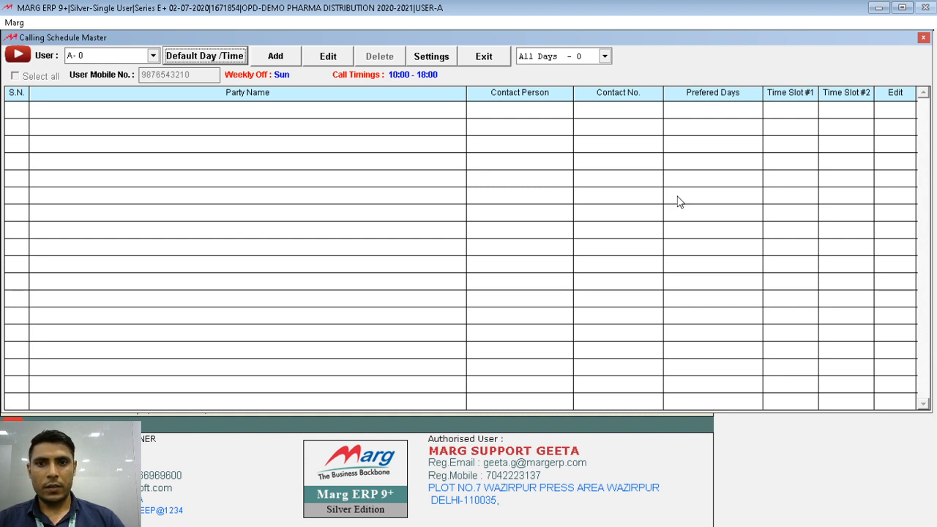
pyautogui.click(277, 57)
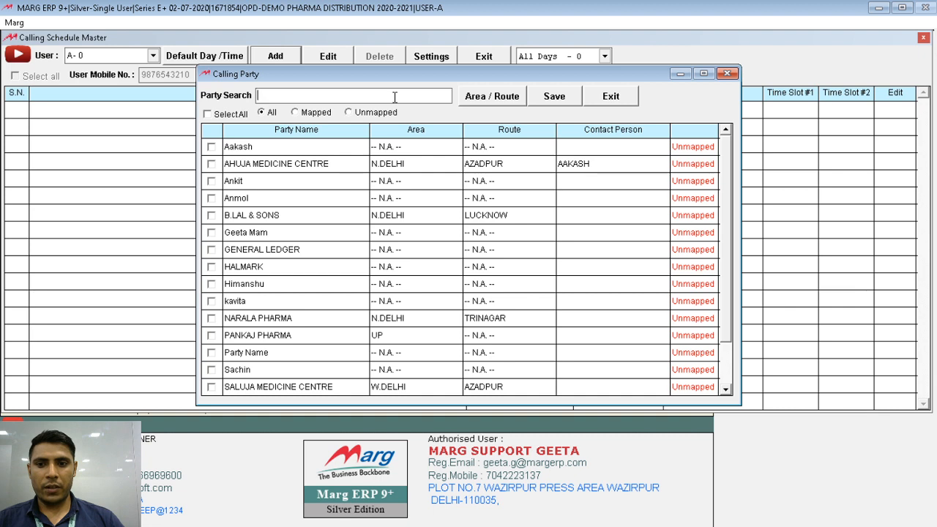
# Search the calling parties for two different party names, clearing the search after each one.
pyautogui.write('SACHIN')
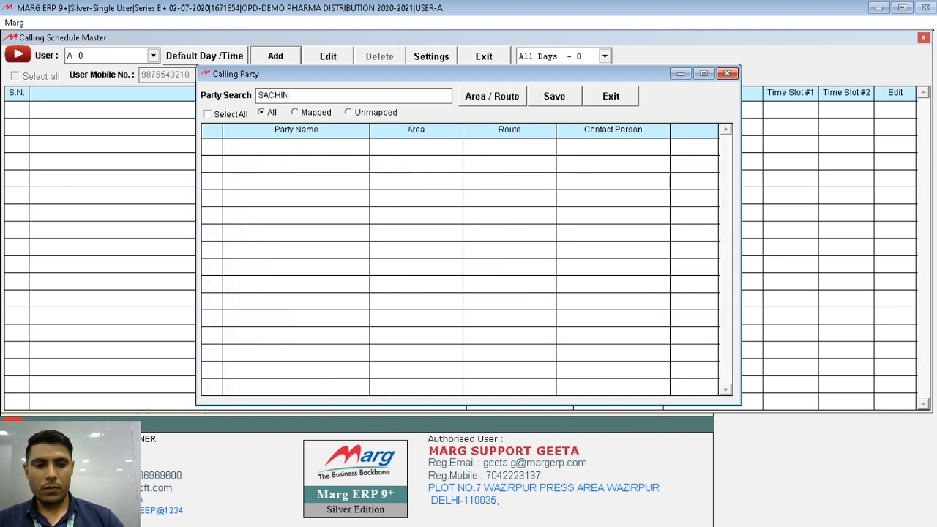
pyautogui.press('BackSpace')
pyautogui.press('BackSpace')
pyautogui.press('BackSpace')
pyautogui.press('BackSpace')
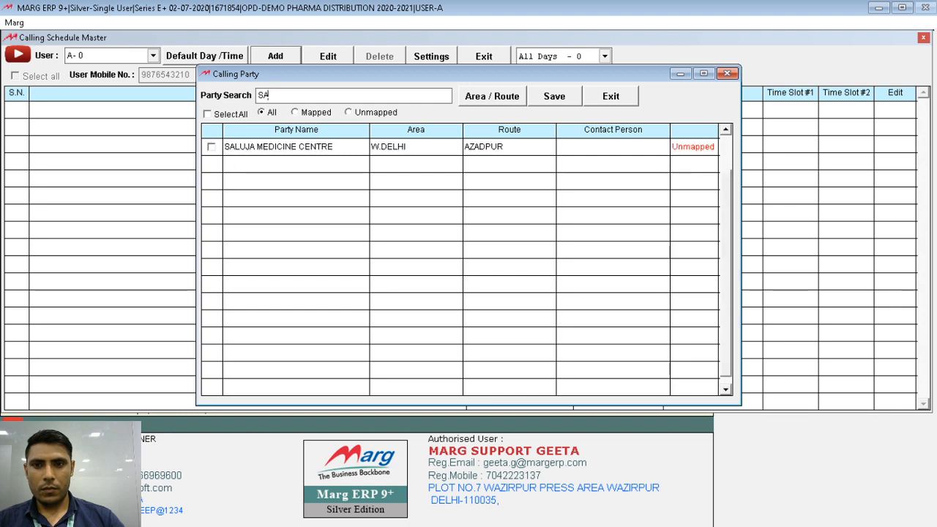
pyautogui.press('BackSpace')
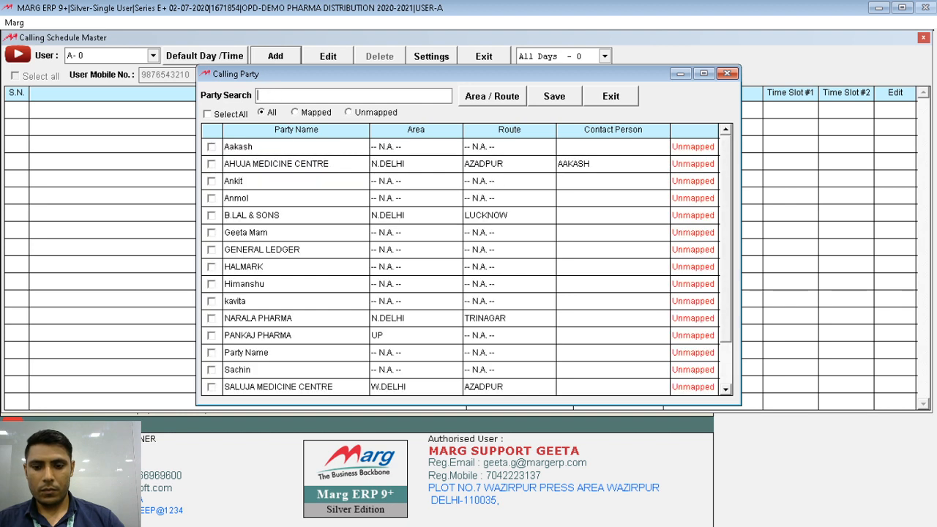
pyautogui.write('ANKI')
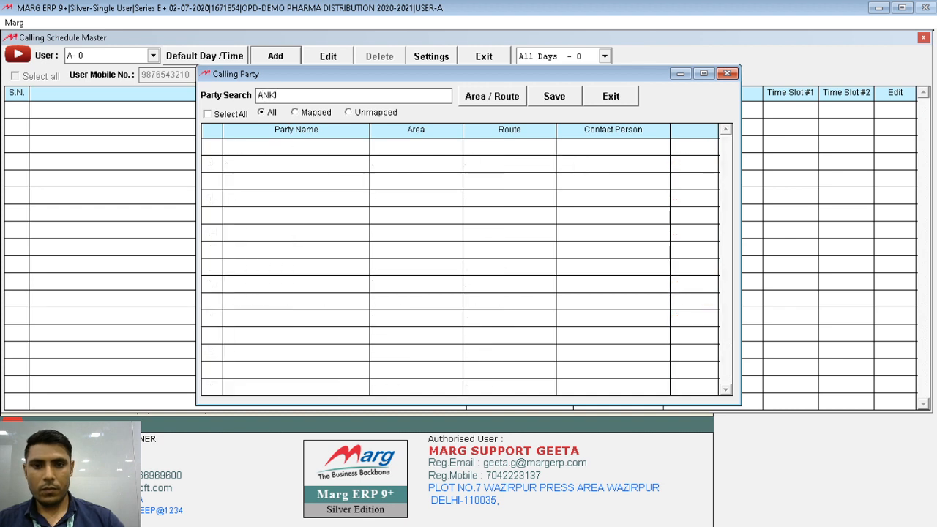
pyautogui.press('BackSpace')
pyautogui.press('BackSpace')
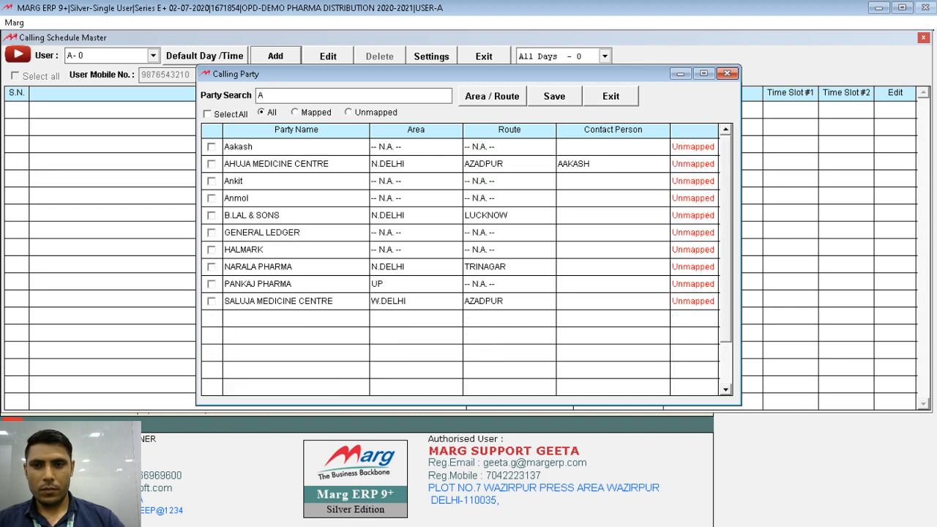
pyautogui.press('BackSpace')
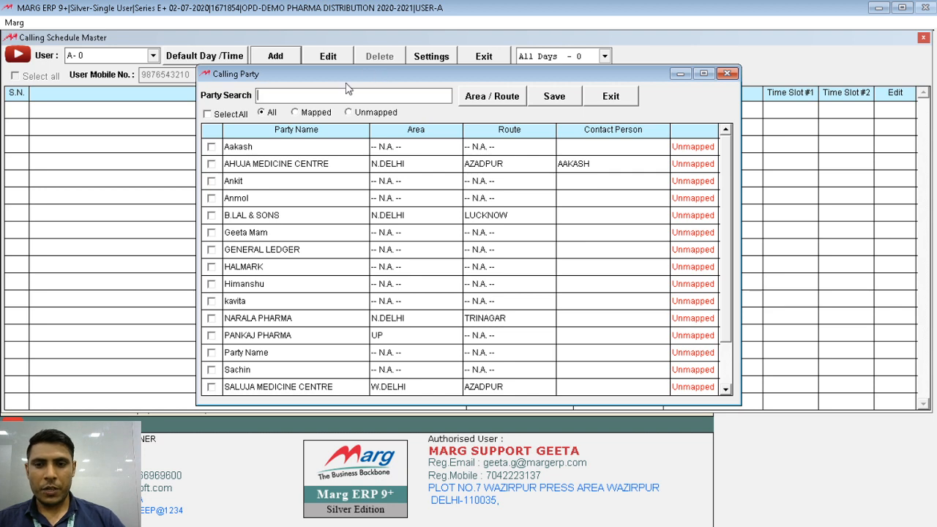
# Apply the area and route filter with all entries included, and try selecting and deselecting all parties.
pyautogui.click(505, 101)
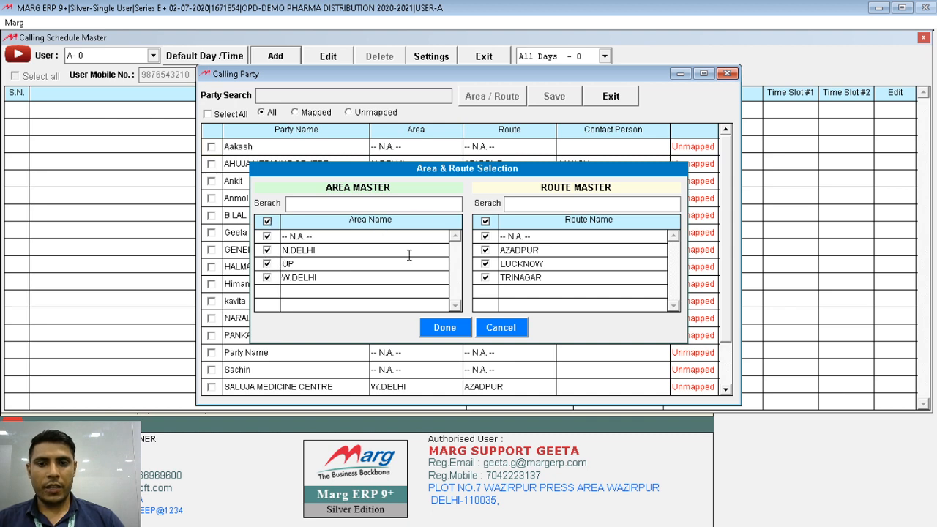
pyautogui.click(444, 327)
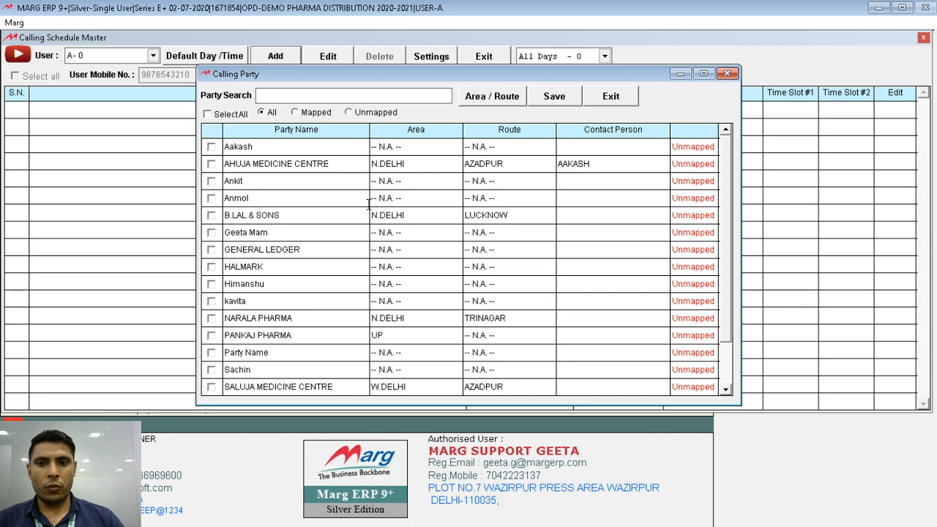
pyautogui.click(209, 115)
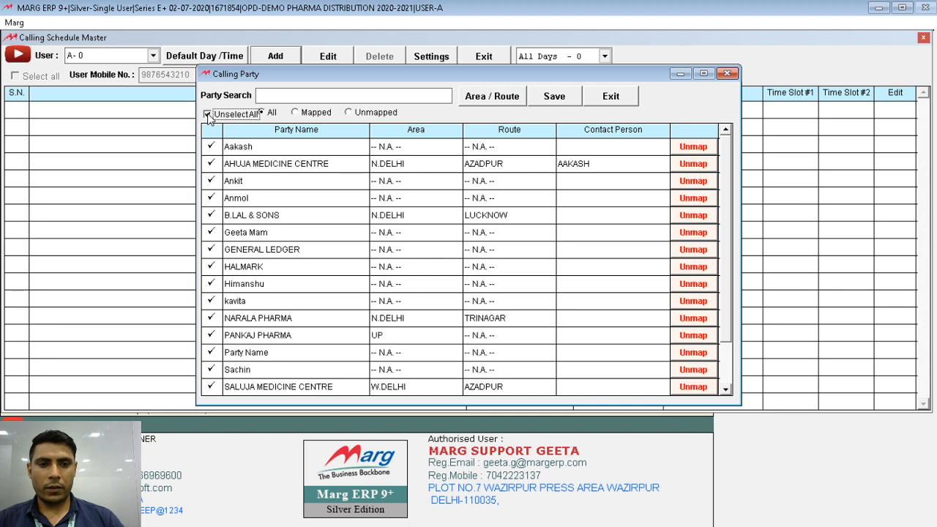
pyautogui.click(208, 115)
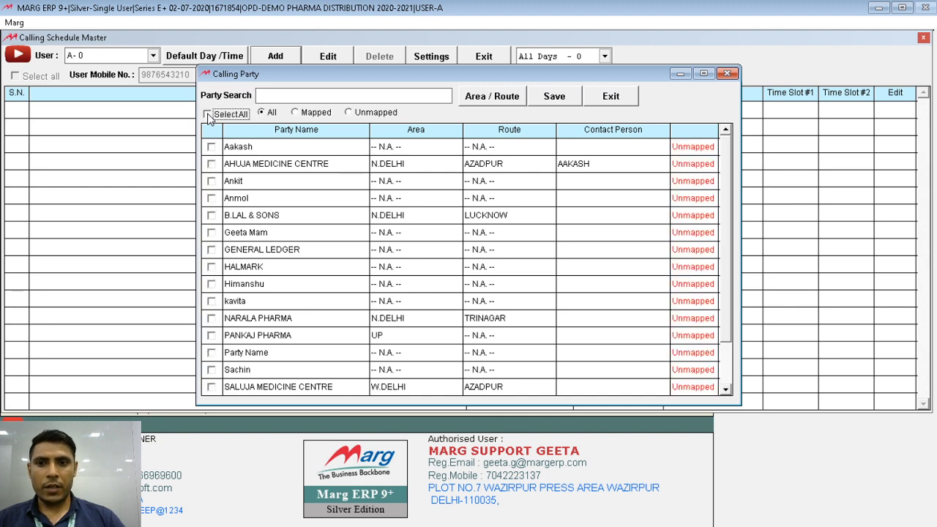
# Map AHUJA MEDICINE CENTRE, B.LAL & SONS and NARALA PHARMA to user A and save the mapping.
pyautogui.click(210, 164)
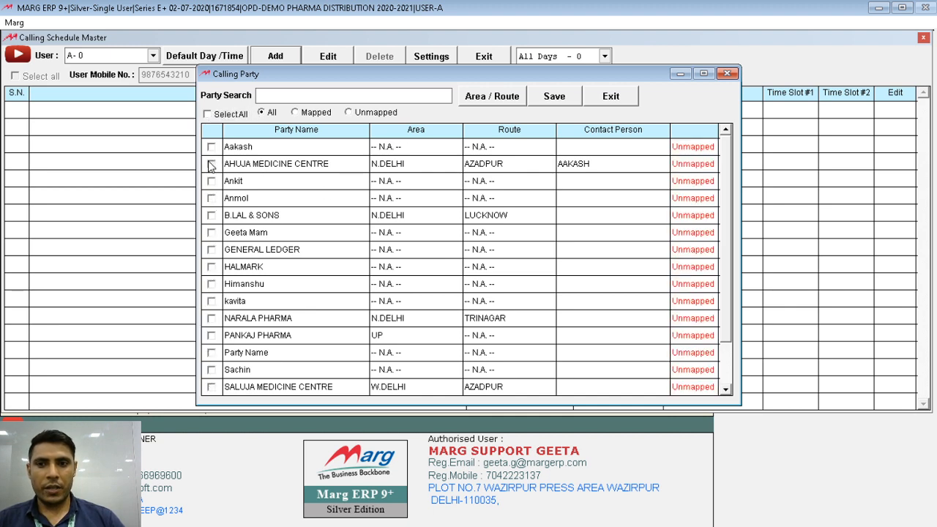
pyautogui.click(212, 216)
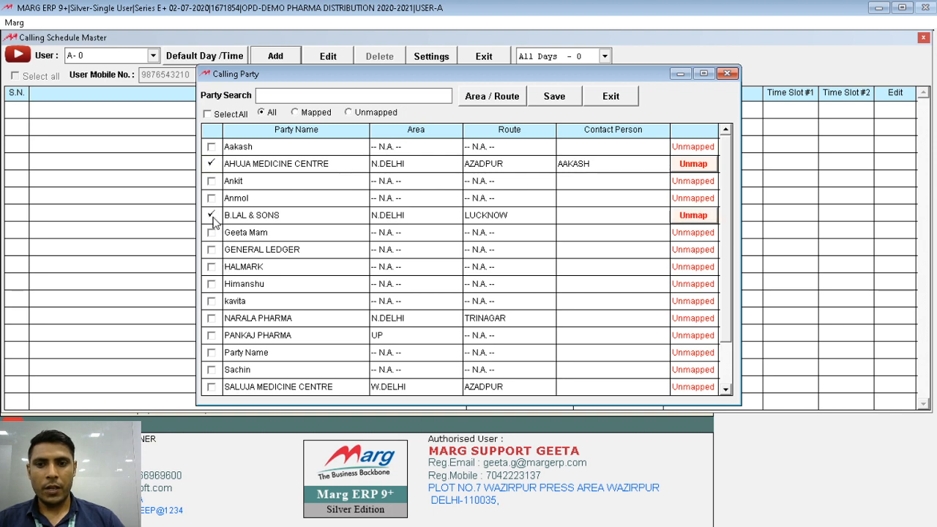
pyautogui.click(211, 319)
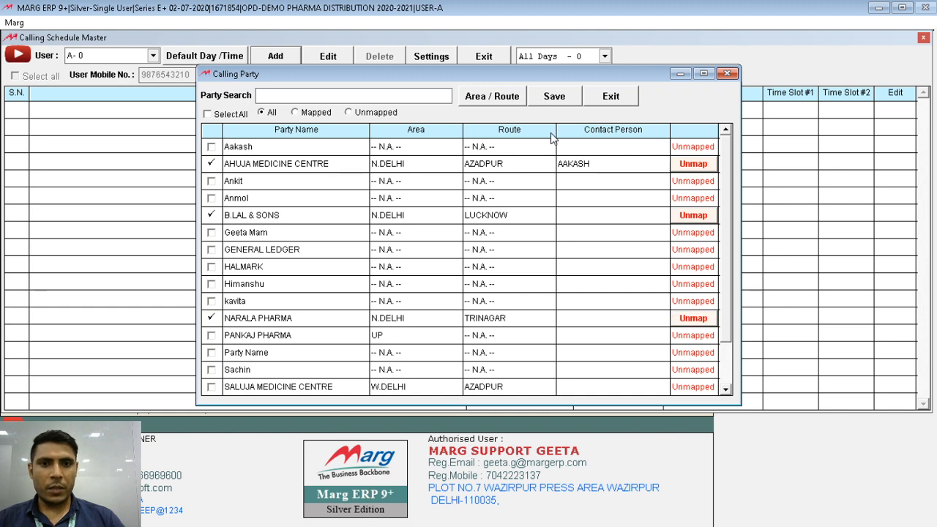
pyautogui.click(561, 98)
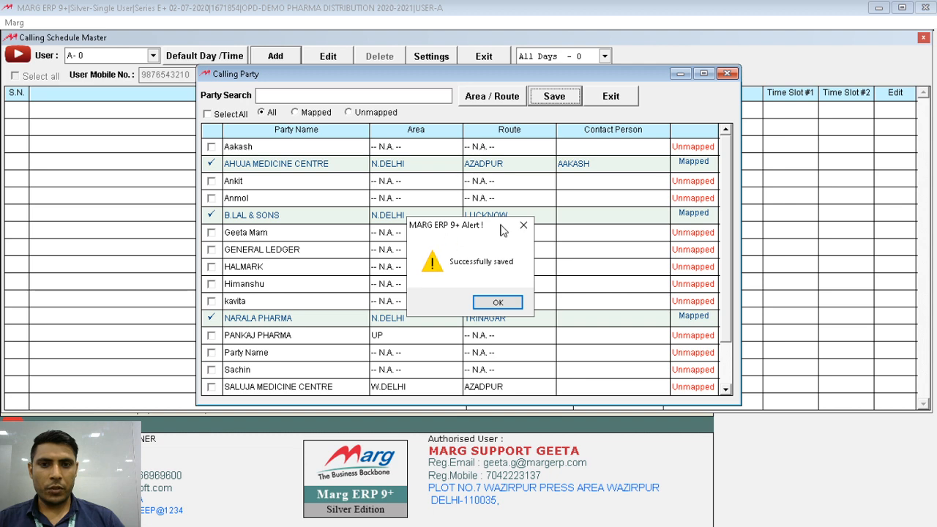
pyautogui.click(498, 303)
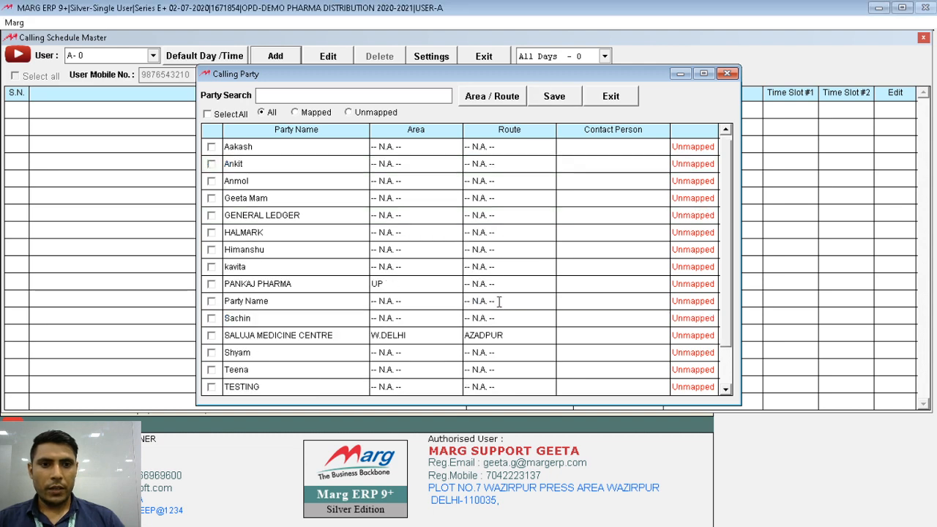
# View only the mapped parties and switch the list to the unmapped ones.
pyautogui.click(296, 114)
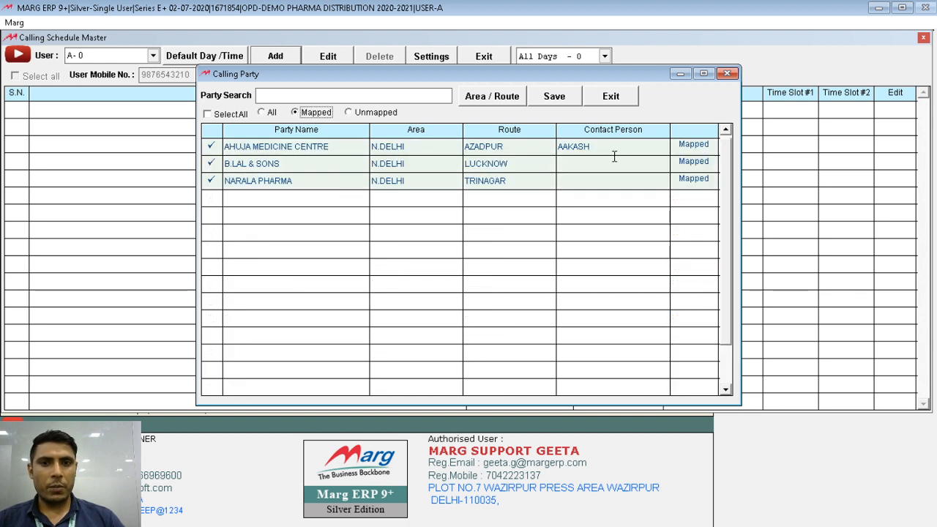
pyautogui.click(349, 113)
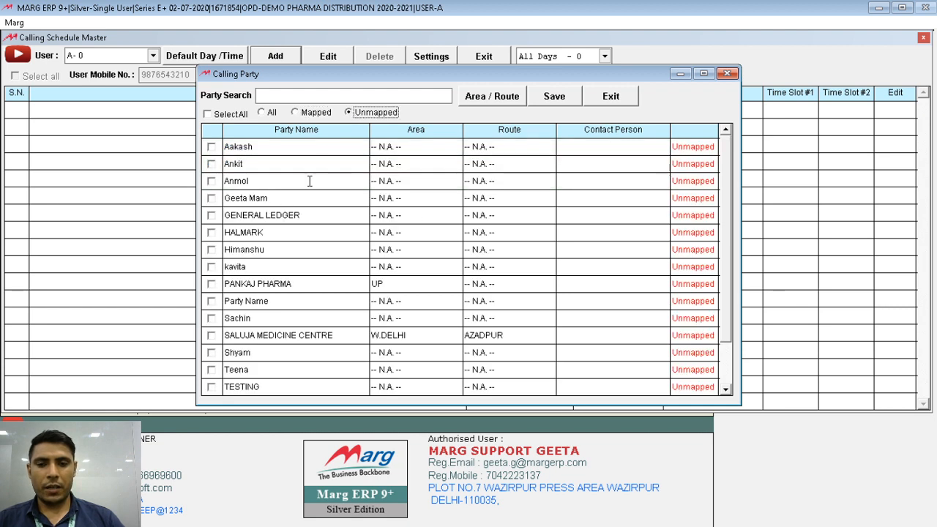
# View all calling parties and only the mapped ones, and close the calling party list.
pyautogui.click(262, 114)
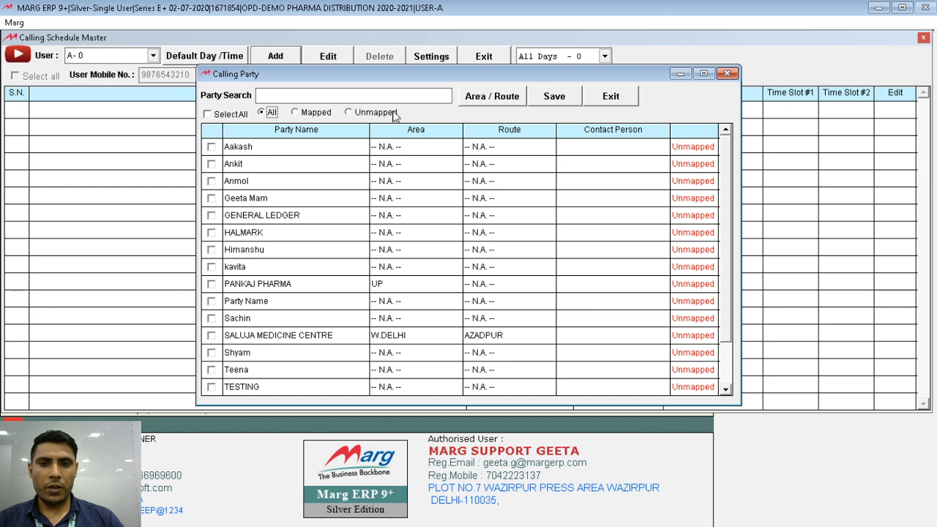
pyautogui.click(297, 114)
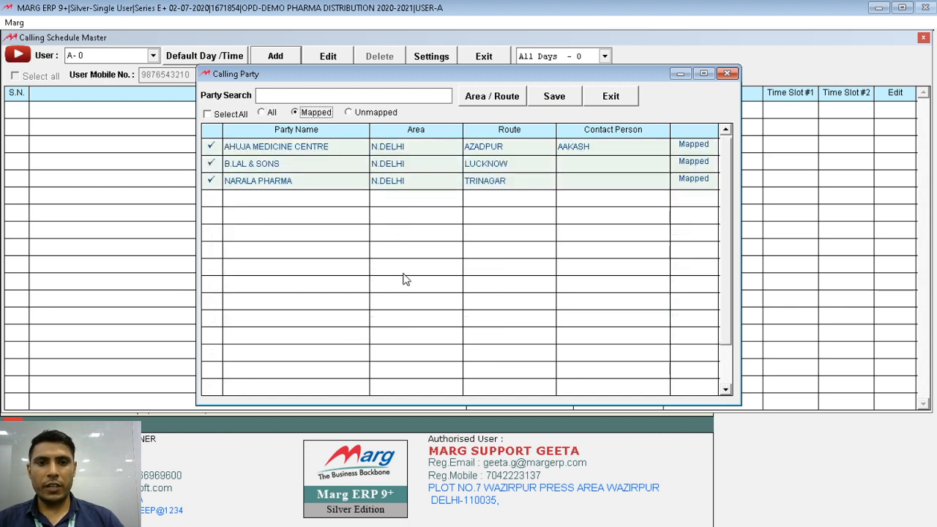
pyautogui.click(732, 73)
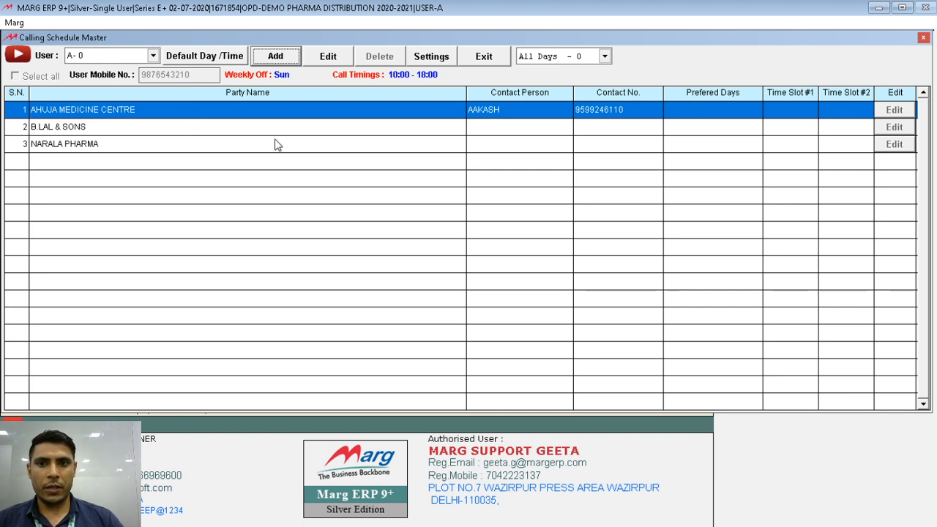
# Put user A's calling schedule into edit mode and activate the contact person field of B.LAL & SONS.
pyautogui.click(328, 56)
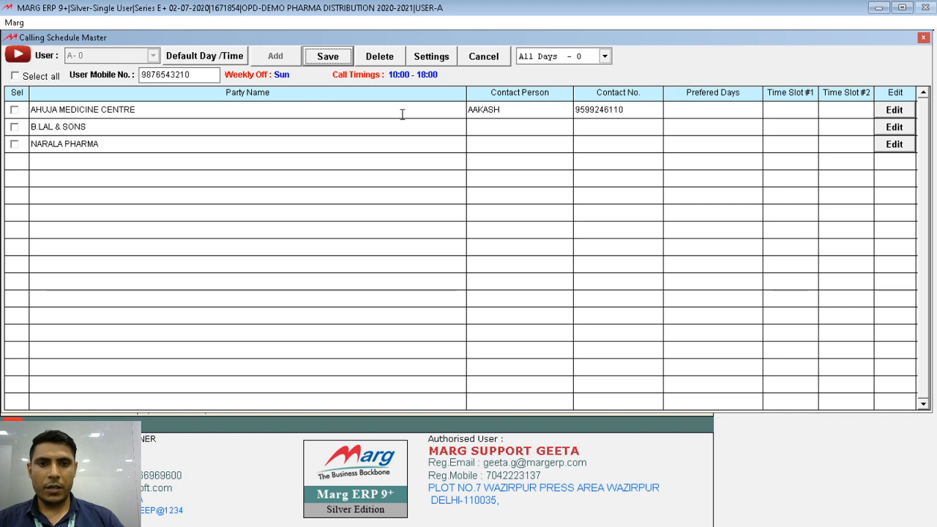
pyautogui.click(534, 132)
pyautogui.click(530, 126)
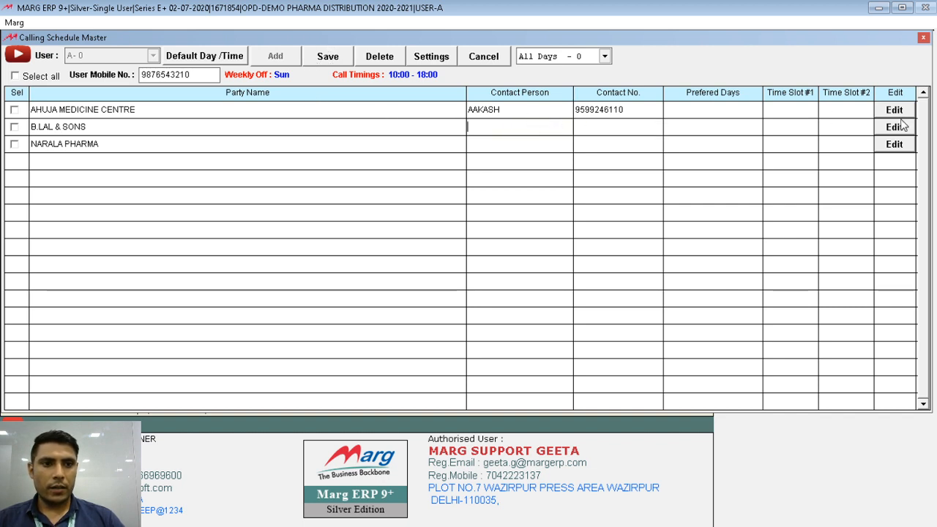
# Select AHUJA MEDICINE CENTRE, view its contact details and close them without changes.
pyautogui.click(14, 109)
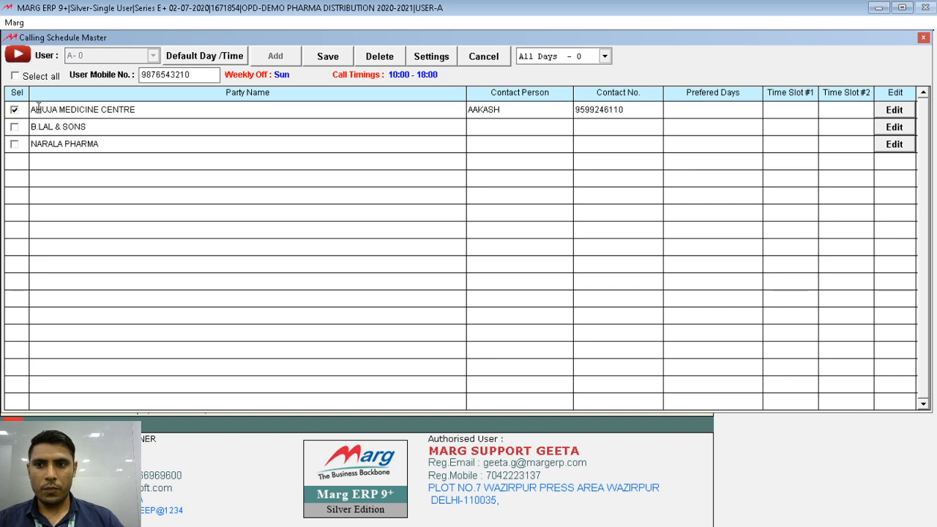
pyautogui.click(896, 110)
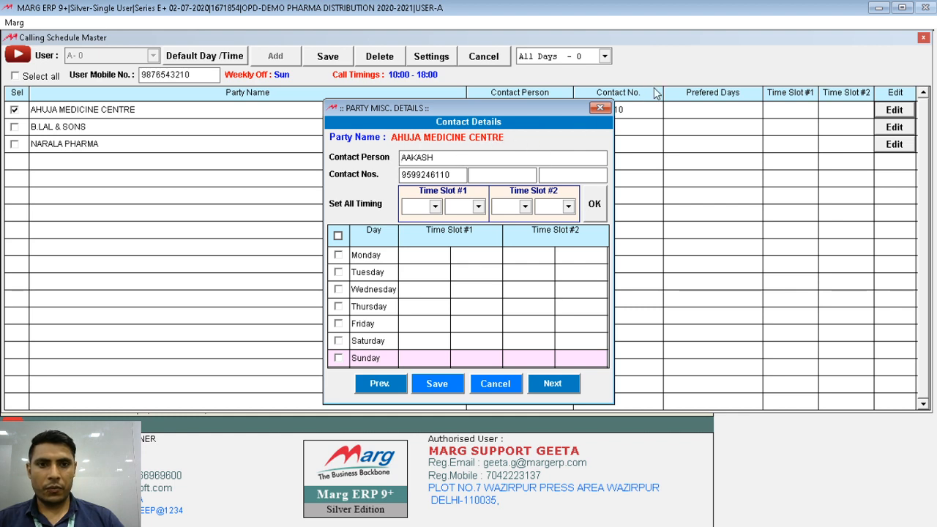
pyautogui.click(600, 108)
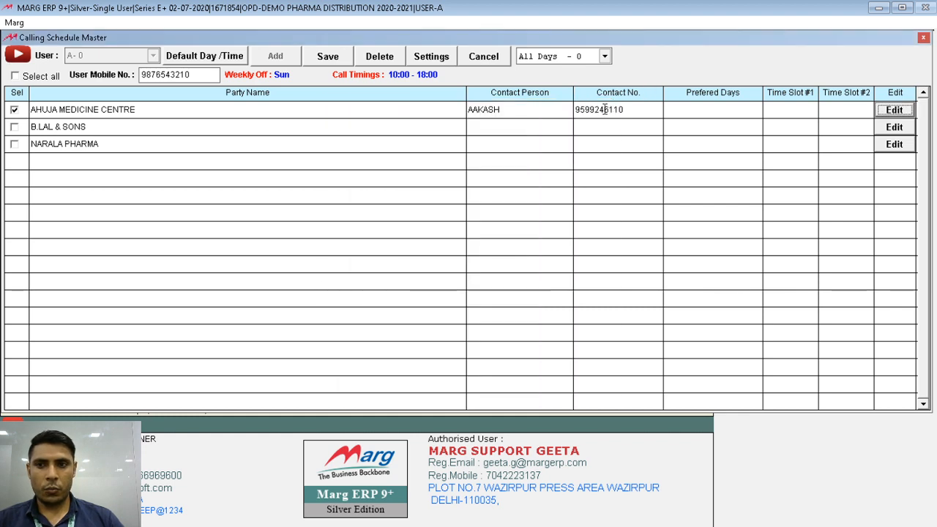
# Select only B.LAL & SONS in the schedule and enter the contact person's name in its contact details.
pyautogui.click(13, 110)
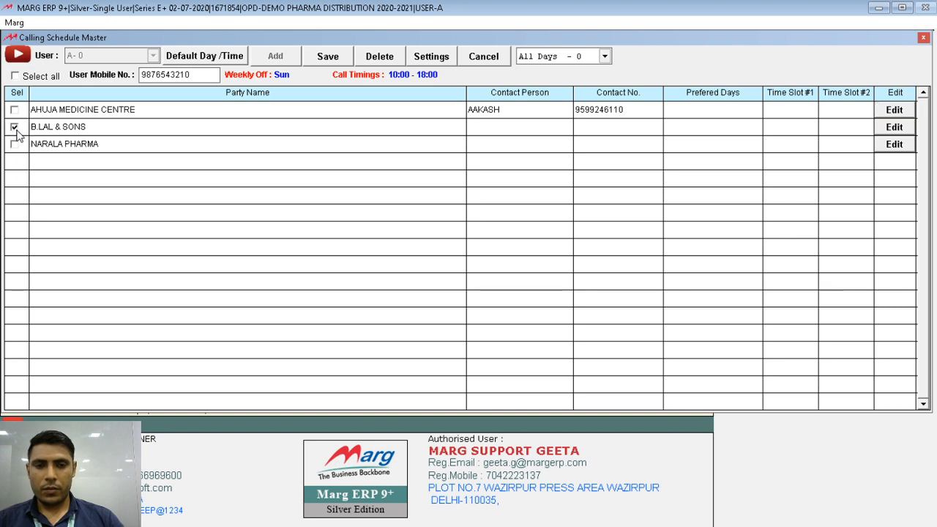
pyautogui.click(894, 129)
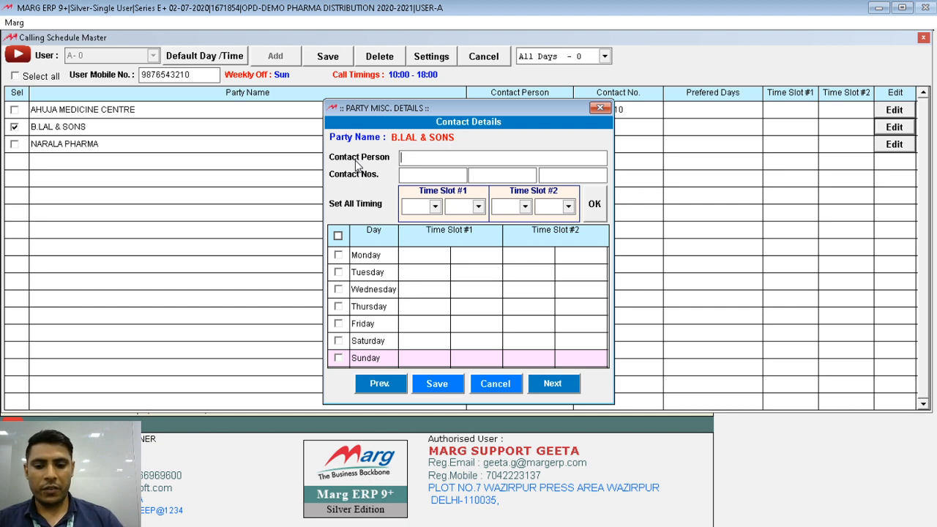
pyautogui.write('ABC')
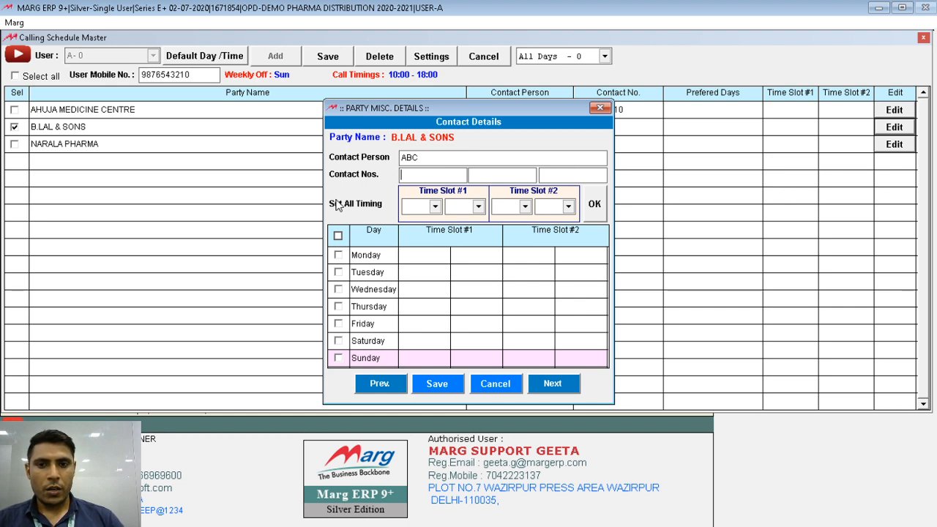
# Set time slot 1 for all timings of B.LAL & SONS to 10:00–10:30.
pyautogui.click(435, 207)
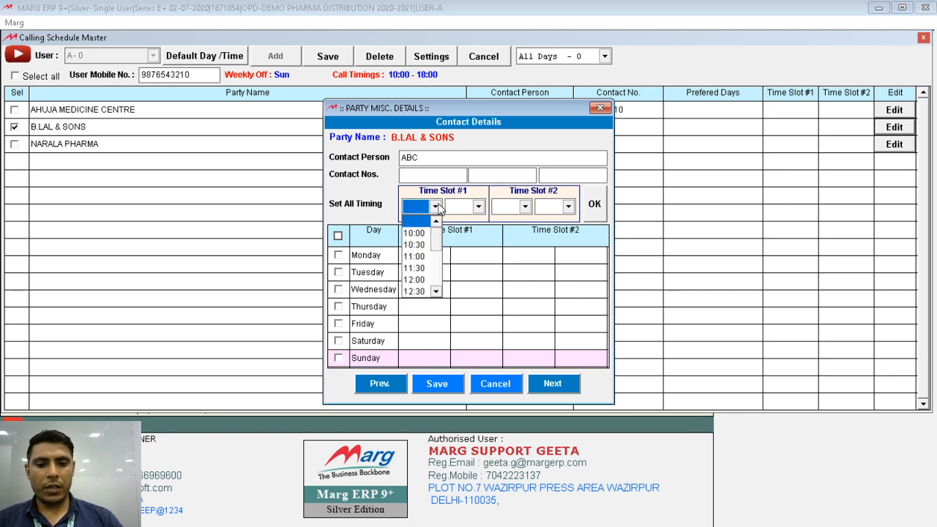
pyautogui.click(416, 234)
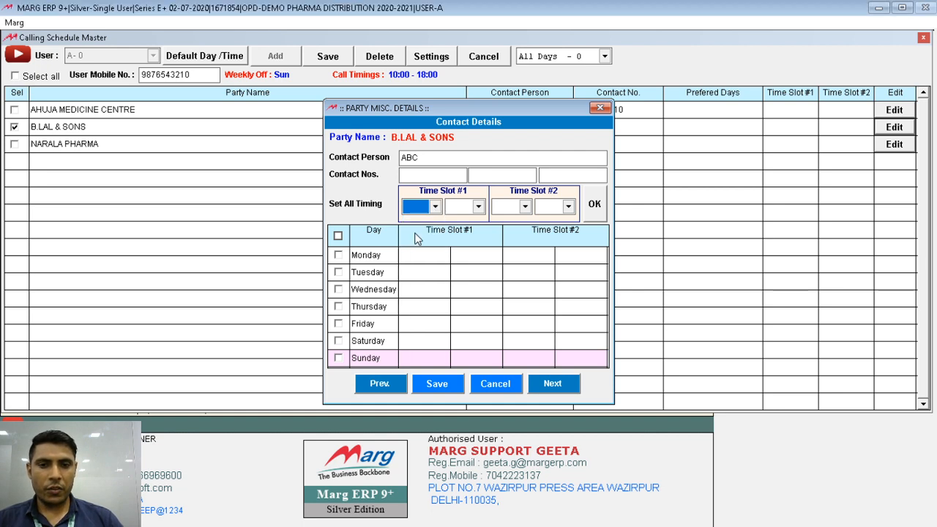
pyautogui.click(477, 207)
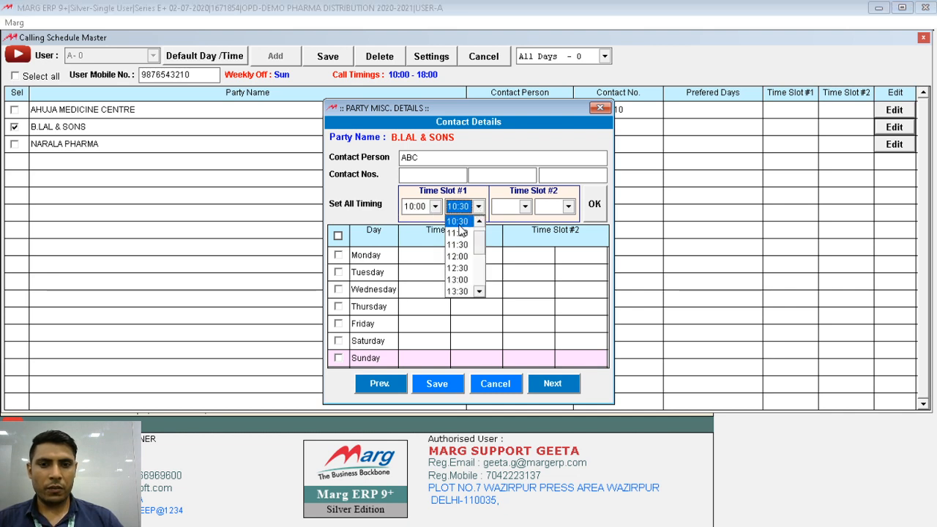
pyautogui.click(459, 226)
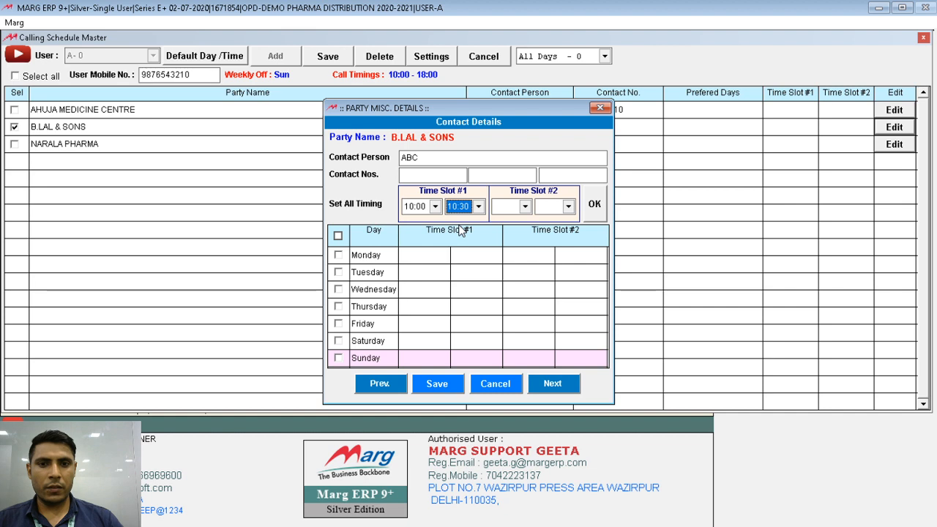
# Set time slot 2 for all timings of B.LAL & SONS to 17:00–17:30.
pyautogui.click(525, 207)
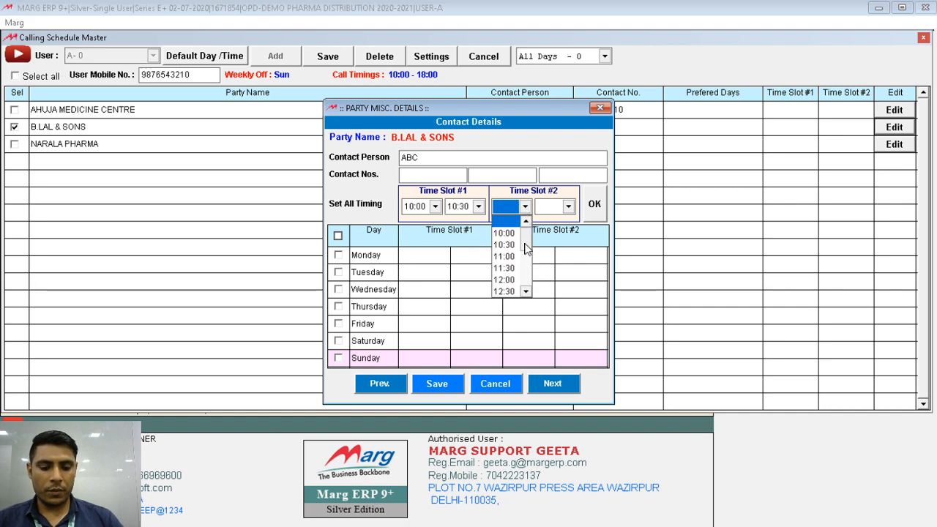
pyautogui.scroll(-3, 524, 286)
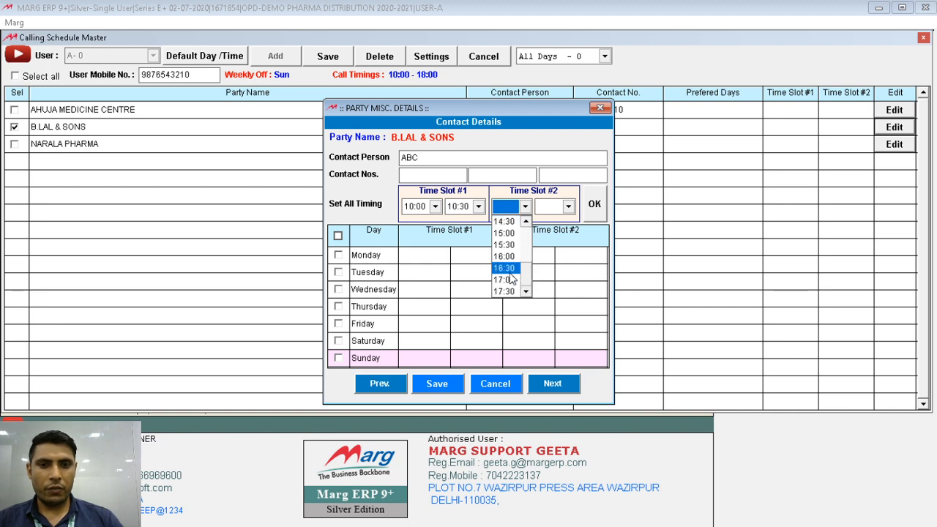
pyautogui.click(510, 281)
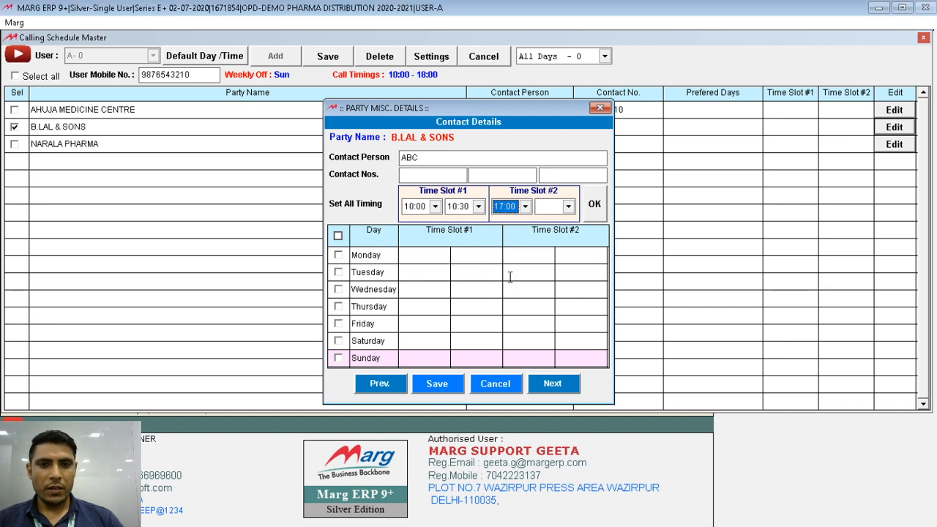
pyautogui.click(569, 208)
pyautogui.click(569, 208)
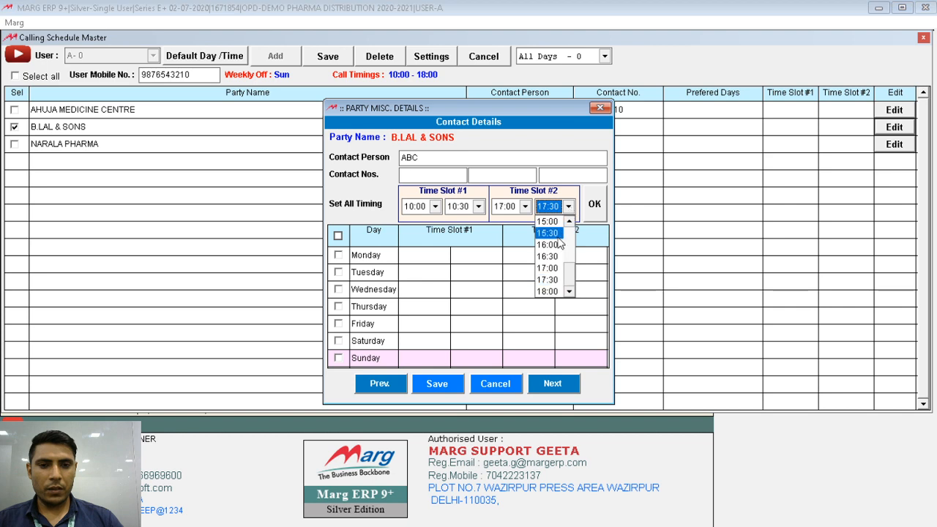
pyautogui.click(549, 285)
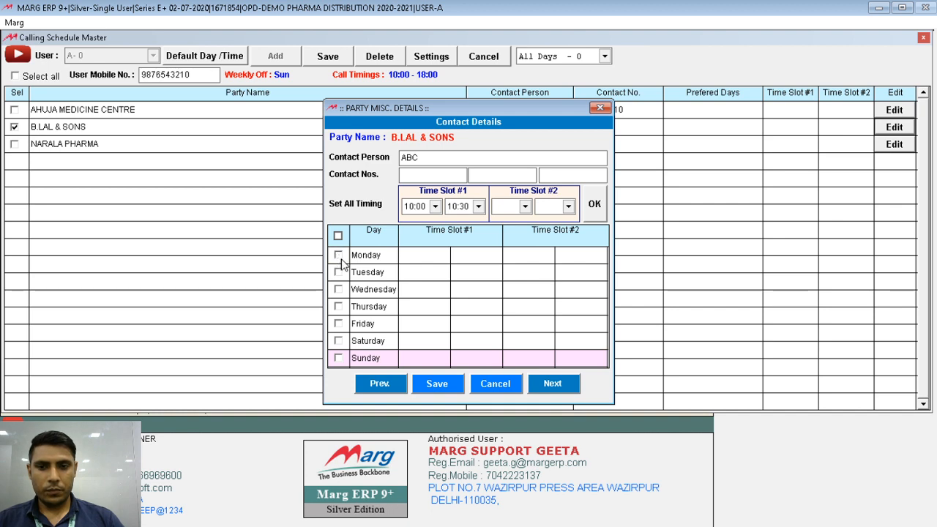
# Select Monday to Saturday for B.LAL & SONS and try to save the details without a contact number.
pyautogui.click(338, 237)
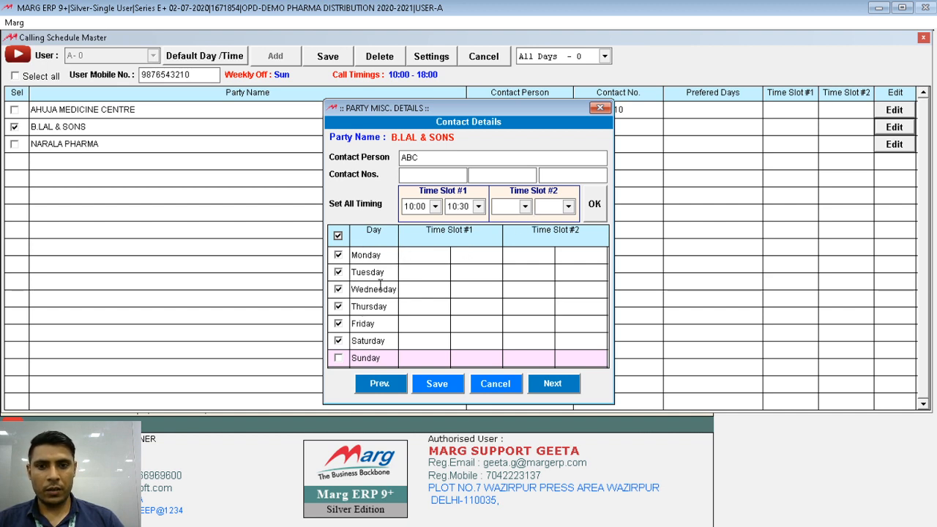
pyautogui.click(447, 387)
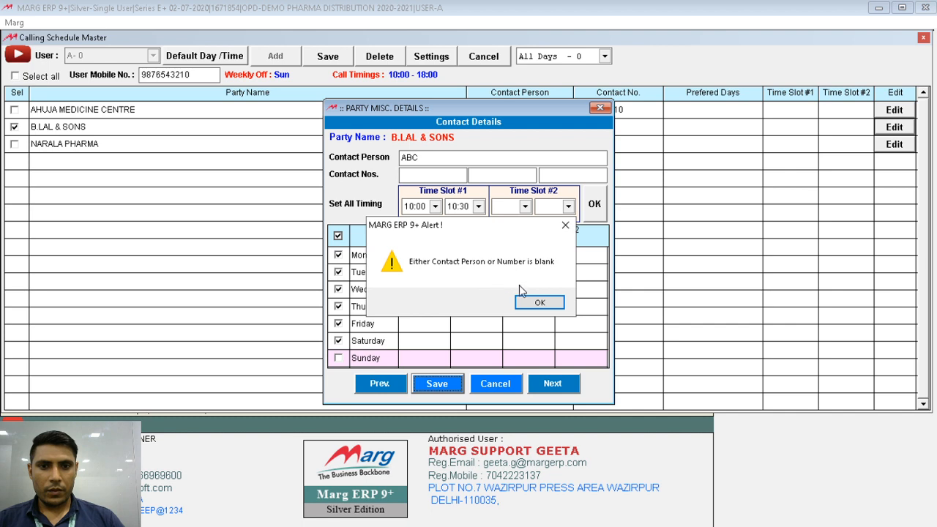
pyautogui.click(533, 301)
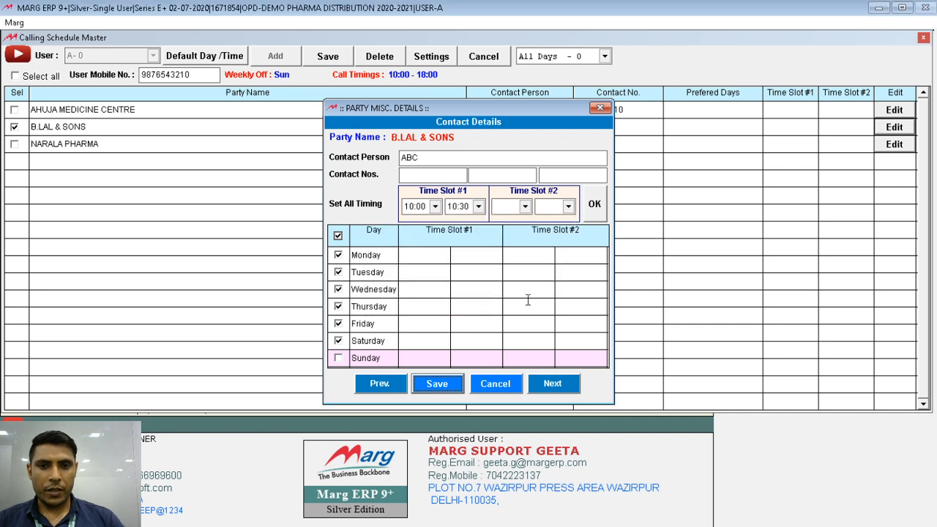
# Enter the contact number for B.LAL & SONS and save its contact details.
pyautogui.click(428, 173)
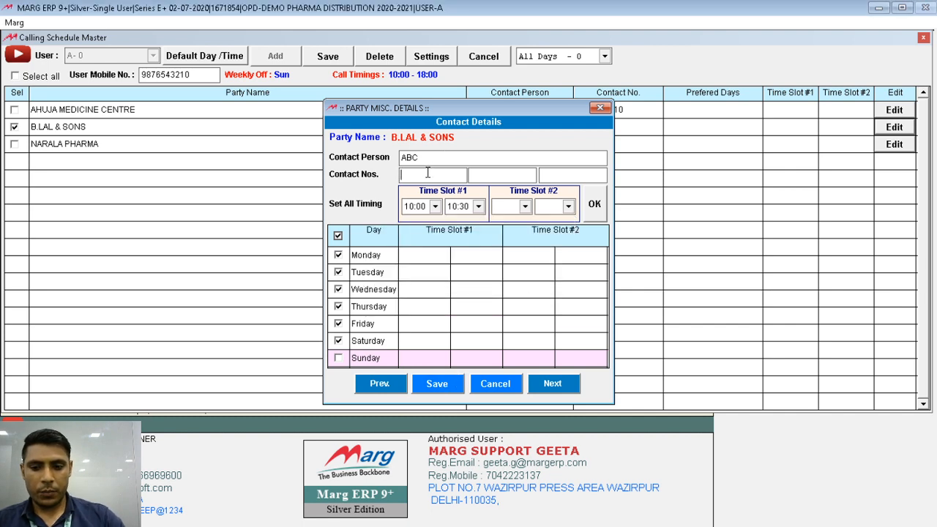
pyautogui.write('123456')
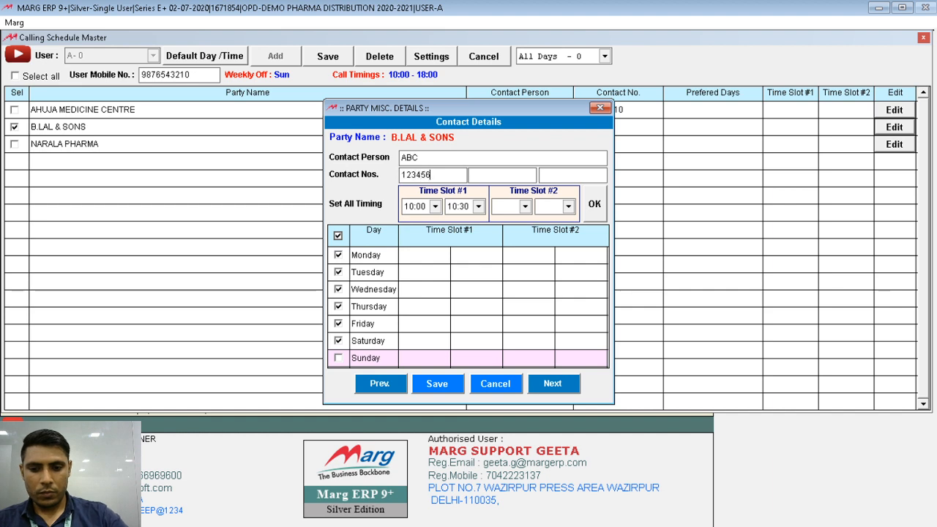
pyautogui.write('7891')
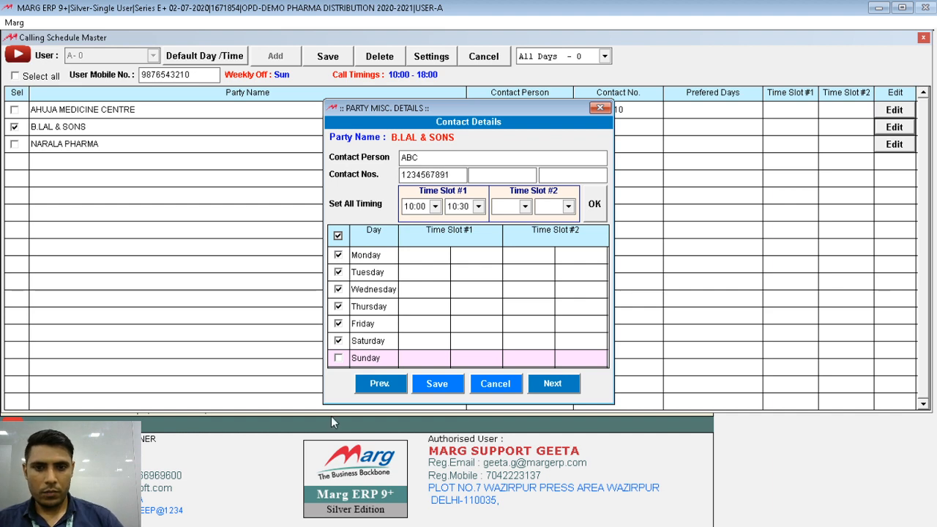
pyautogui.click(442, 381)
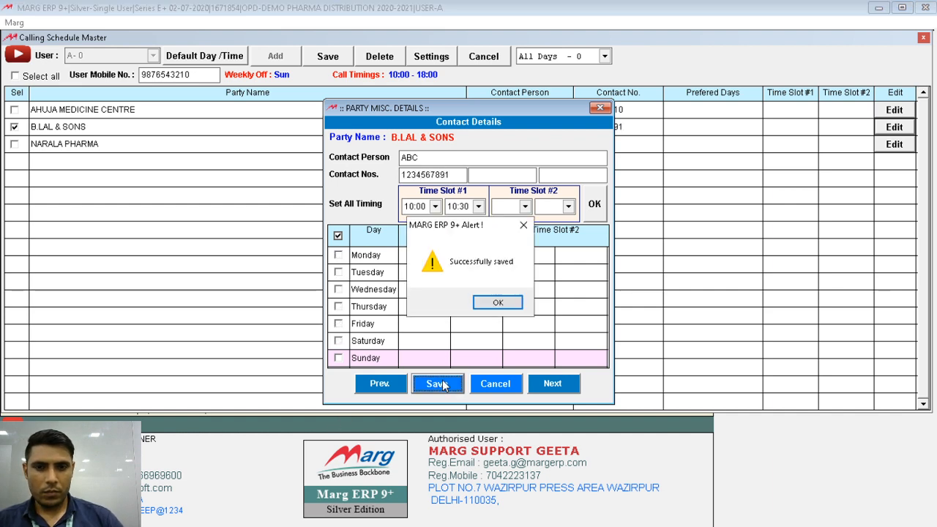
pyautogui.click(498, 302)
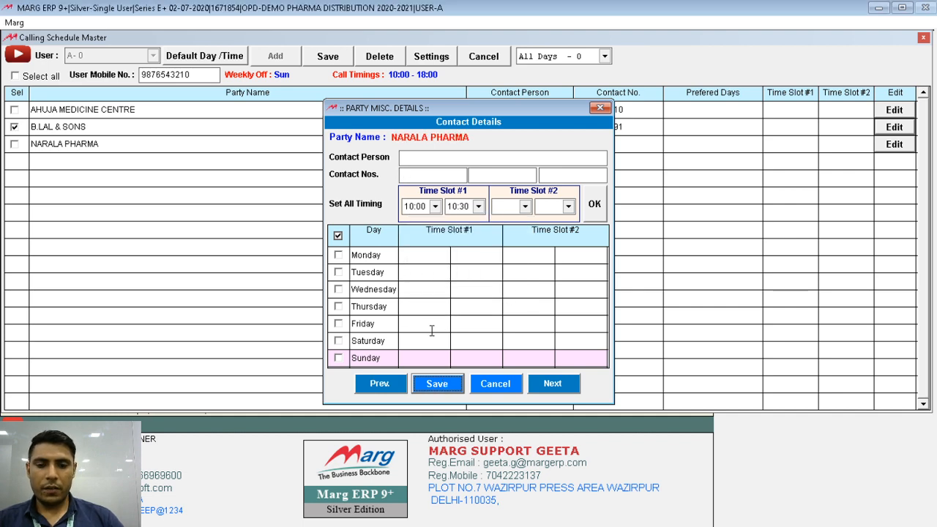
# Browse back to B.LAL & SONS's details and forward to NARALA PHARMA's, and leave the contact details without changes.
pyautogui.click(381, 392)
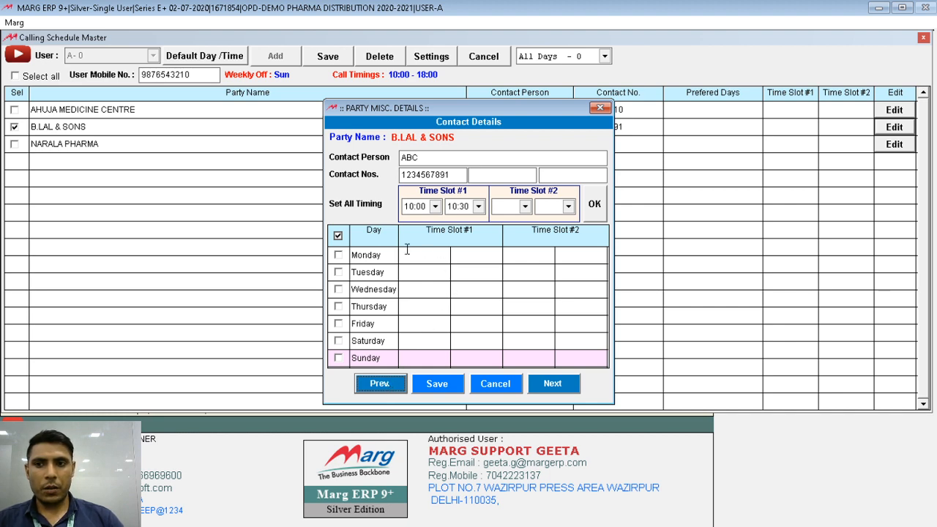
pyautogui.click(560, 386)
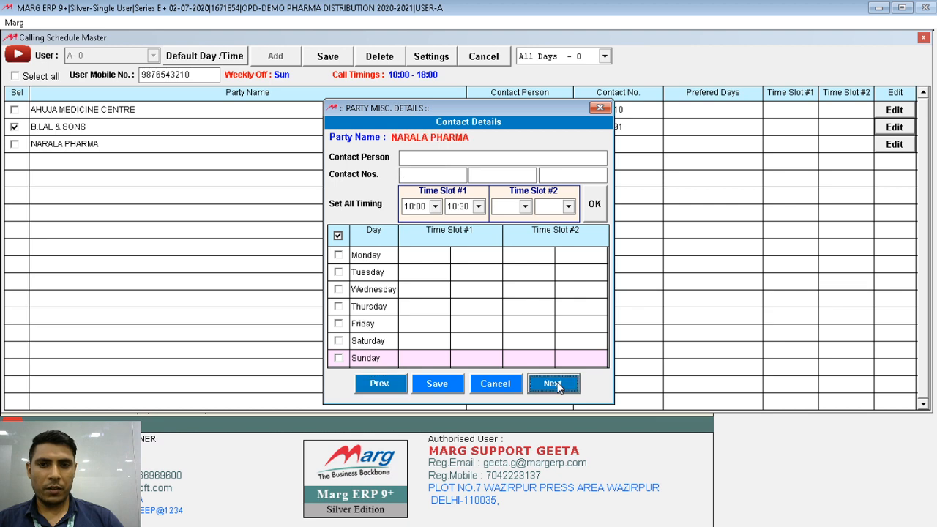
pyautogui.click(494, 383)
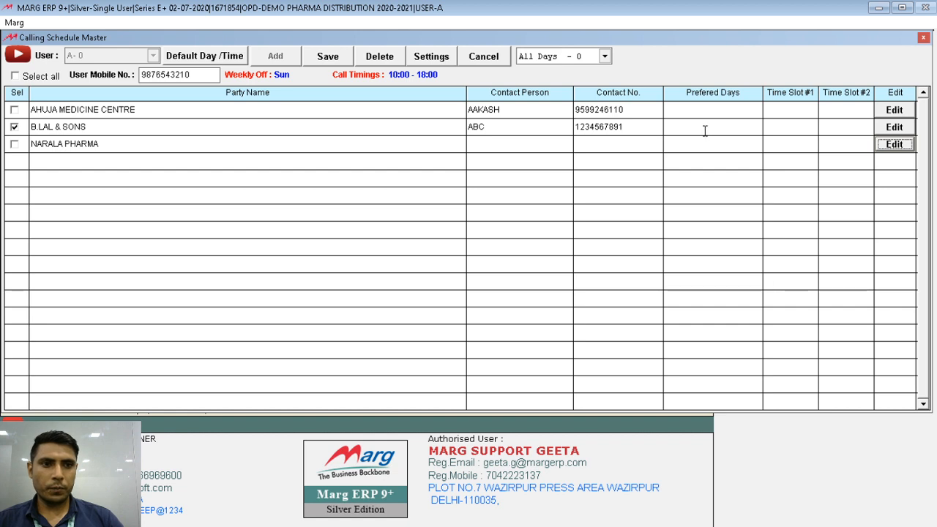
# Set time slot 1 for all timings of B.LAL & SONS to 10:00–11:30, and save its contact details with all days selected.
pyautogui.click(895, 127)
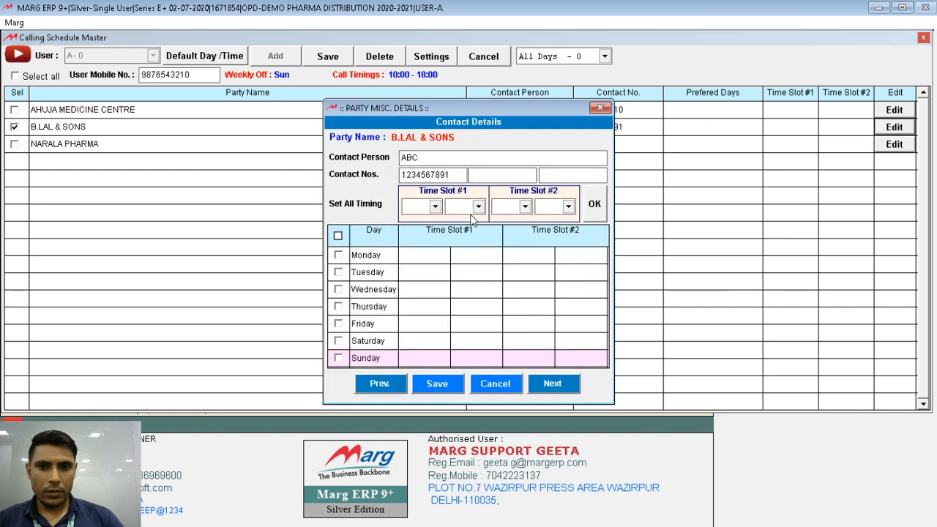
pyautogui.click(436, 207)
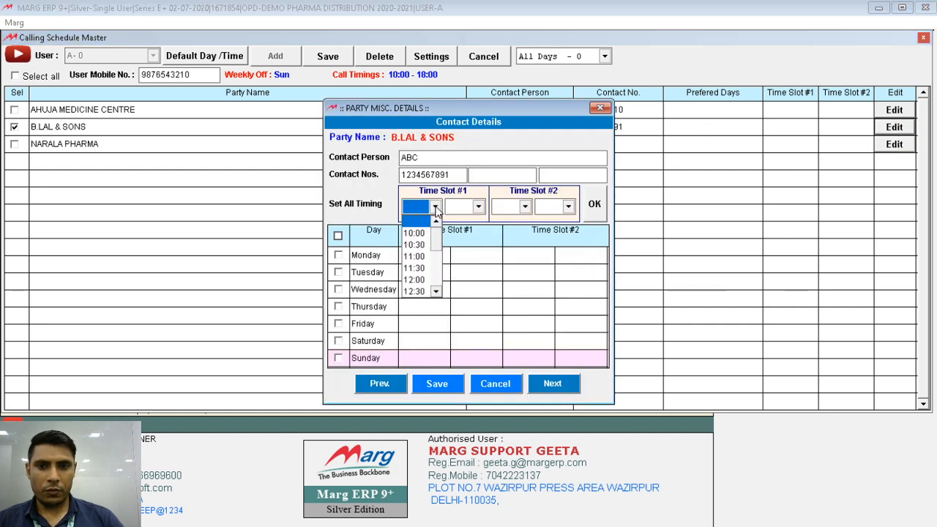
pyautogui.click(425, 233)
pyautogui.click(478, 207)
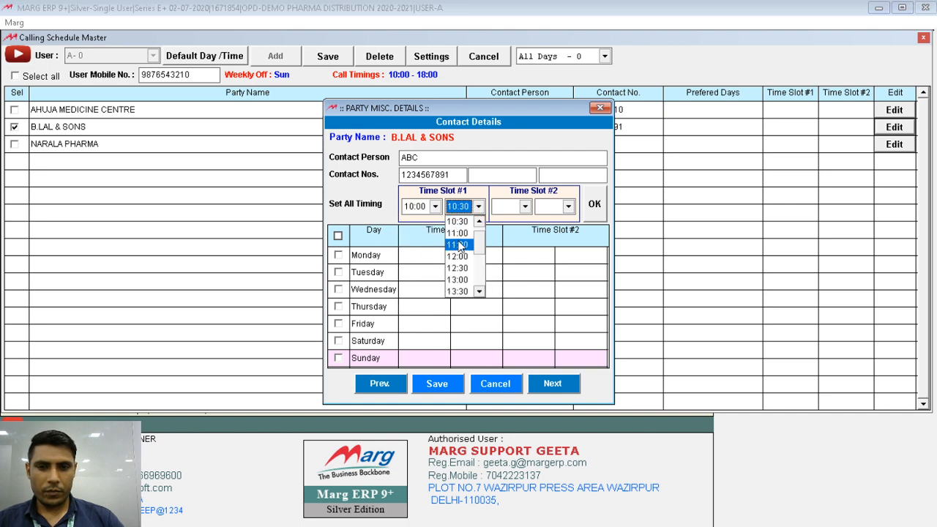
pyautogui.click(459, 245)
pyautogui.click(337, 237)
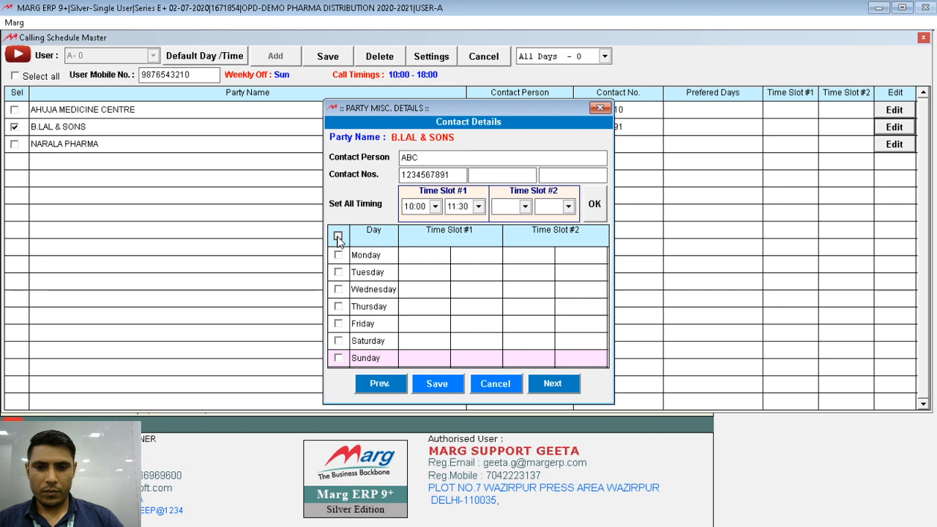
pyautogui.click(440, 384)
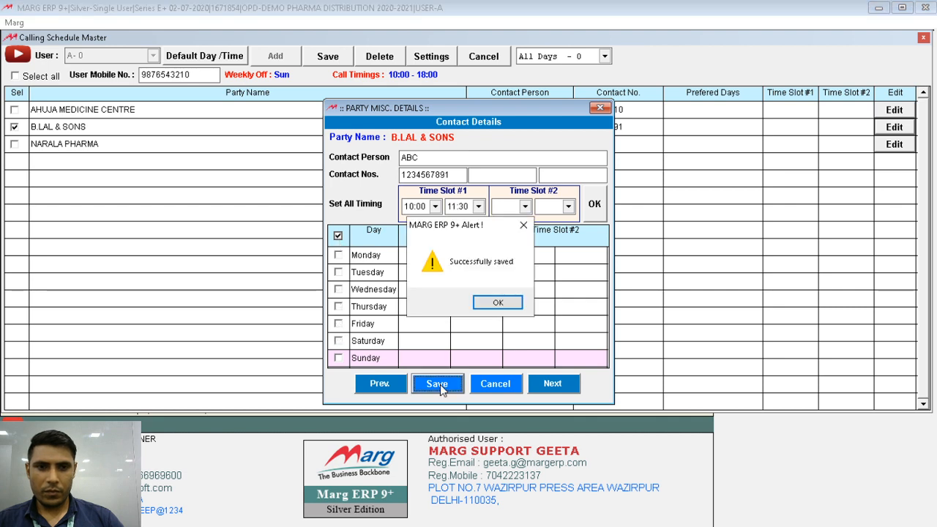
pyautogui.click(496, 306)
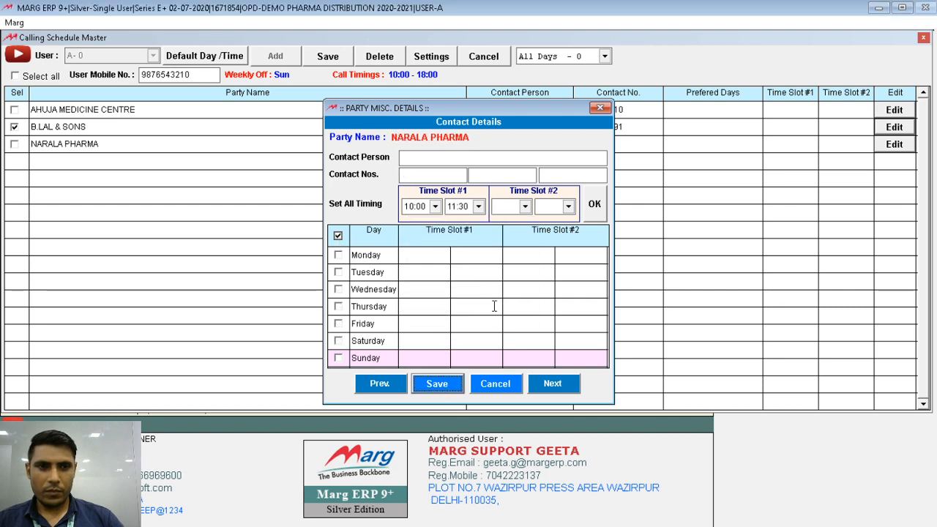
# Try to save NARALA PHARMA's details without a contact person or number, and cancel the contact details.
pyautogui.click(456, 387)
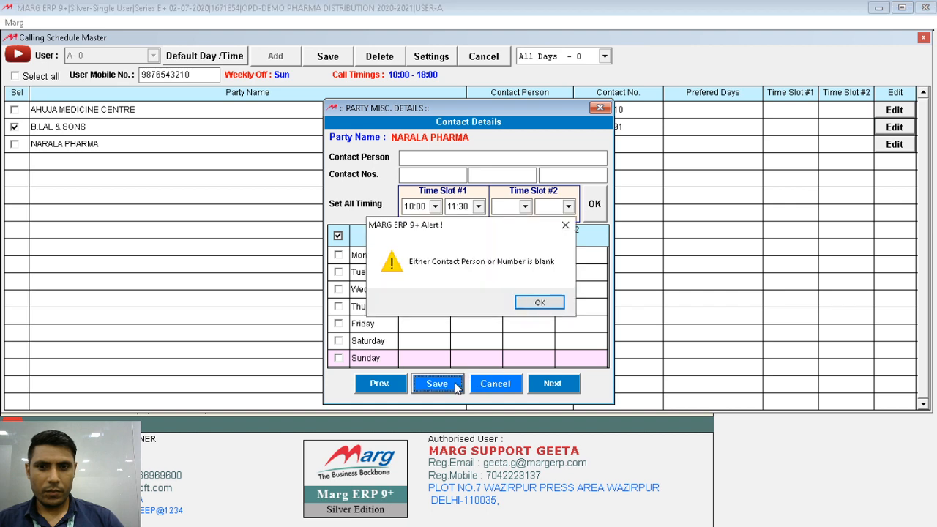
pyautogui.click(545, 295)
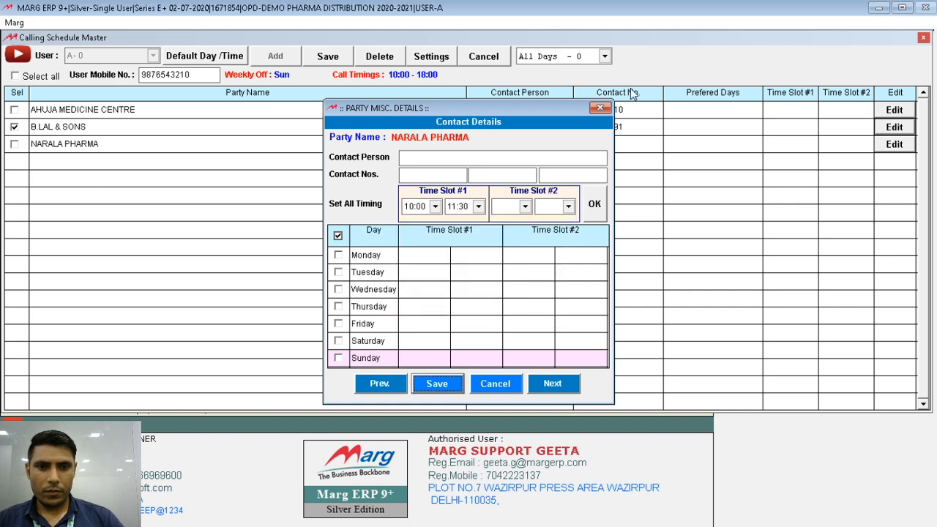
pyautogui.click(506, 385)
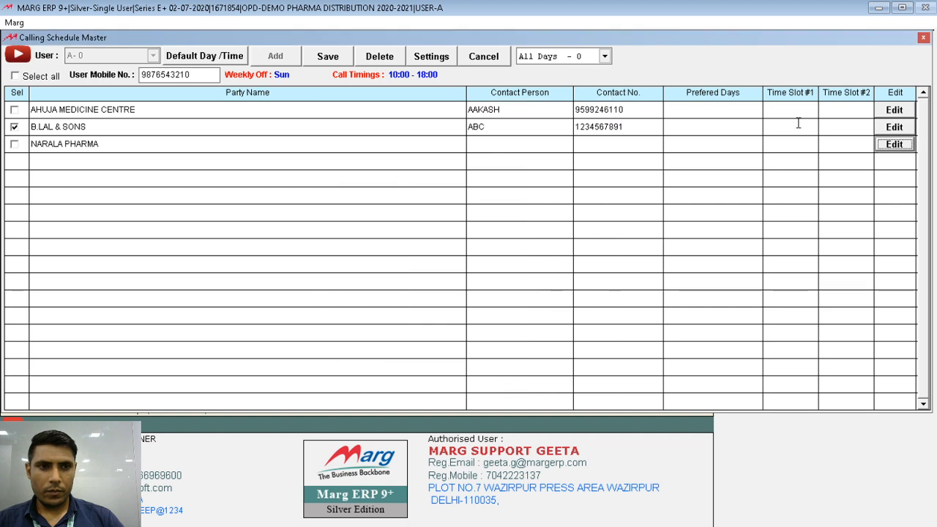
# Include AHUJA MEDICINE CENTRE in the selected parties and set its time slot 1 for all timings to 10:00–10:30.
pyautogui.click(893, 109)
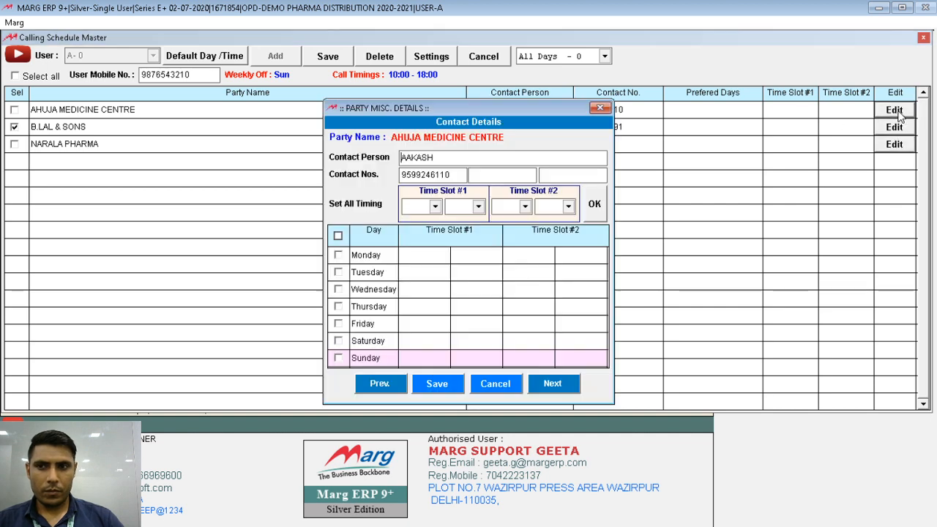
pyautogui.click(600, 107)
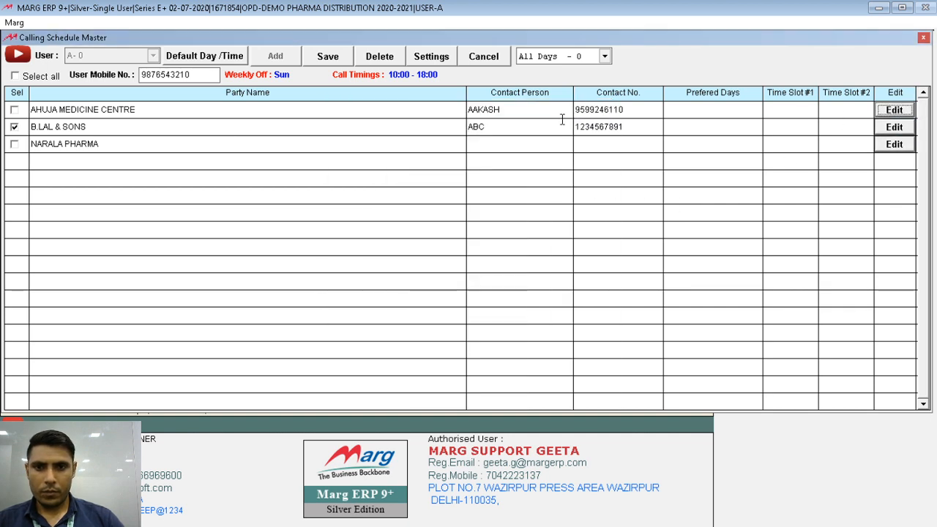
pyautogui.click(15, 109)
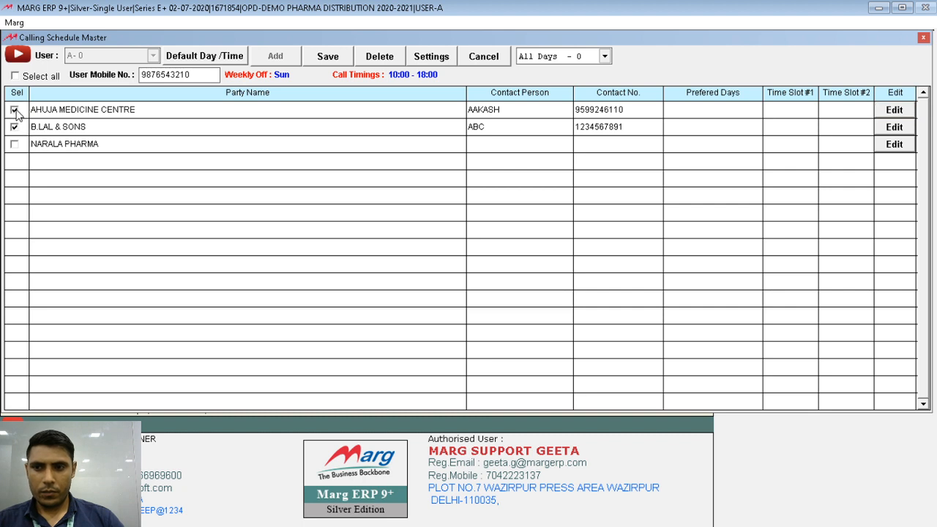
pyautogui.click(894, 111)
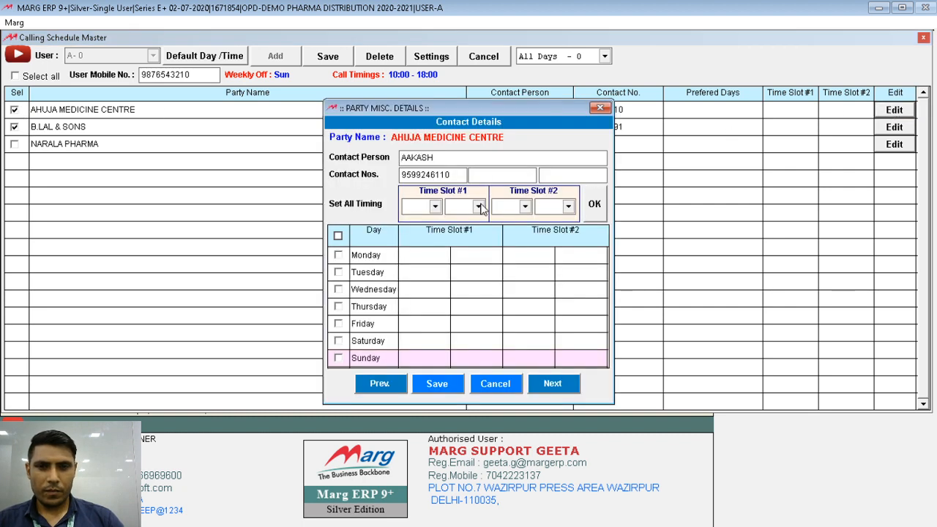
pyautogui.click(435, 207)
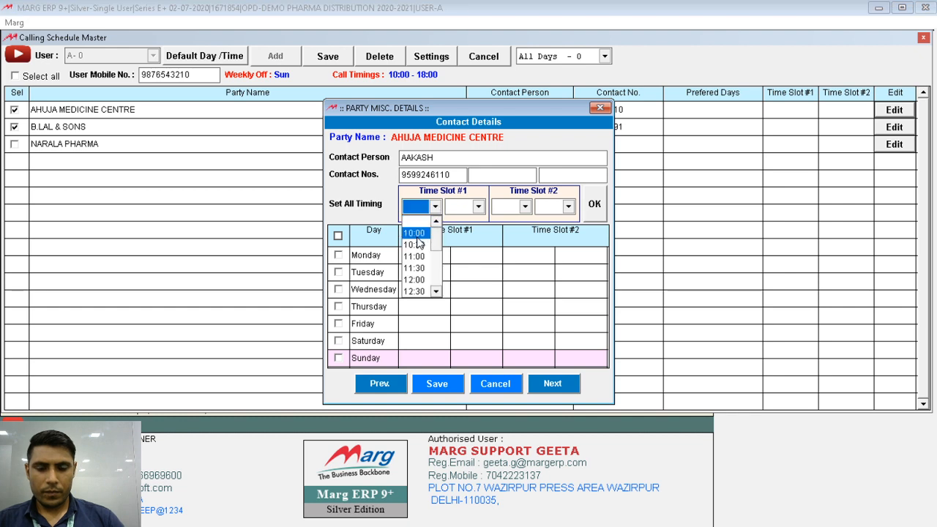
pyautogui.click(424, 233)
pyautogui.click(479, 207)
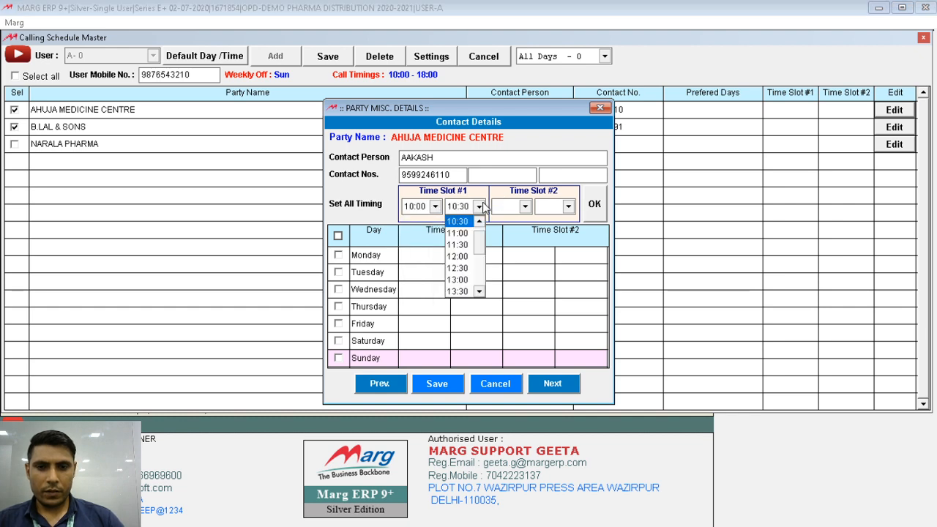
pyautogui.click(464, 224)
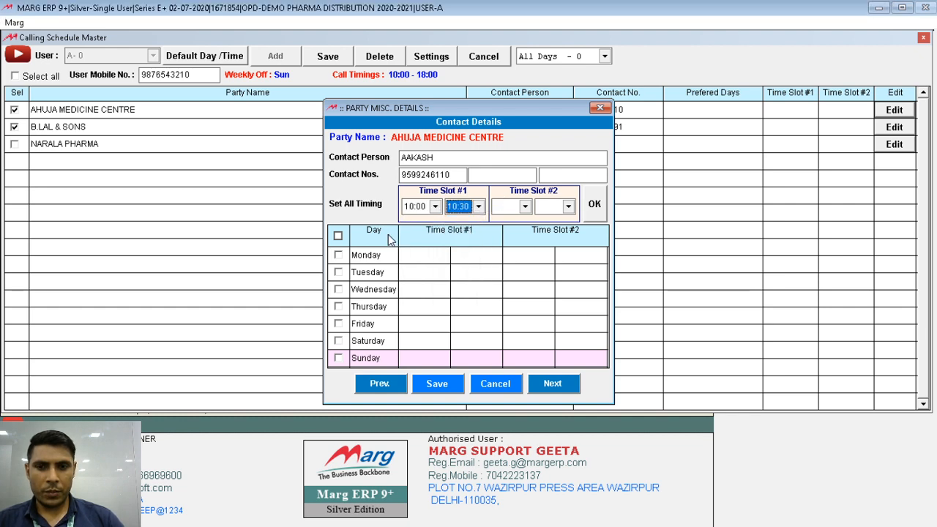
# Select Monday to Saturday for AHUJA MEDICINE CENTRE, save its contact details, and close the dialog.
pyautogui.click(338, 236)
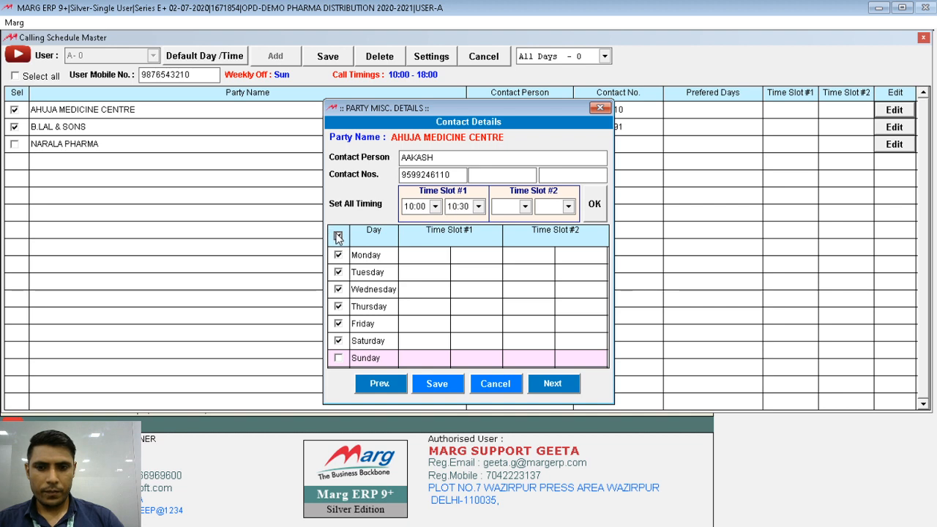
pyautogui.click(450, 390)
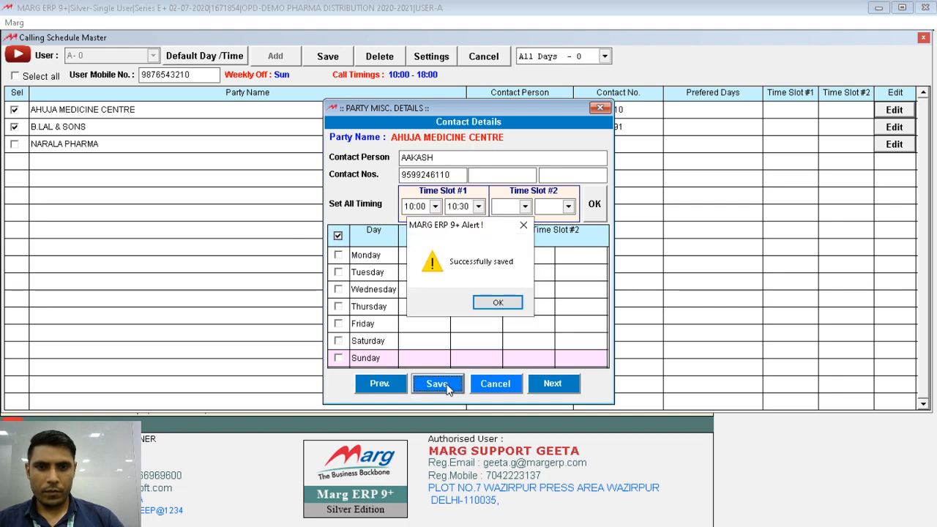
pyautogui.click(499, 303)
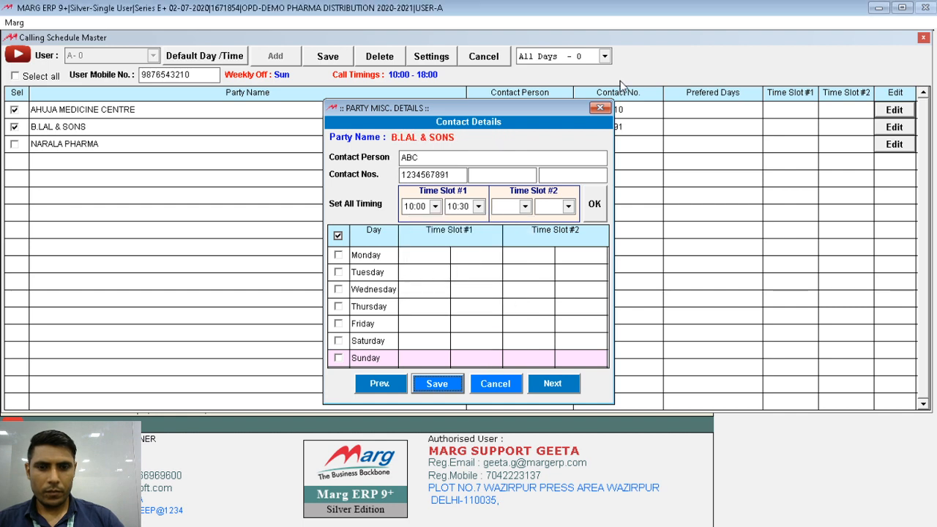
pyautogui.click(600, 108)
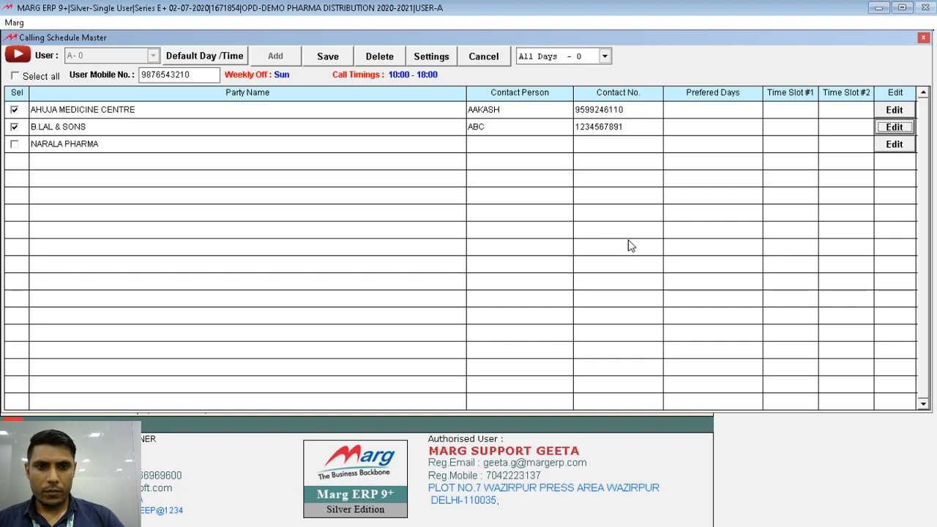
pyautogui.press('Escape')
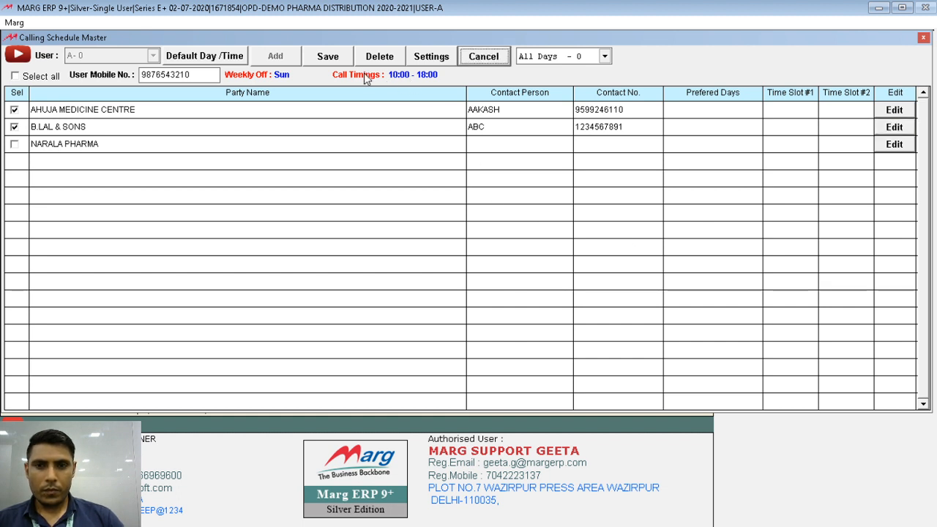
# Save the calling schedule options with Sunday as weekly off and Marg Call App as calling method, accepting removal of weekly-off schedules.
pyautogui.click(441, 63)
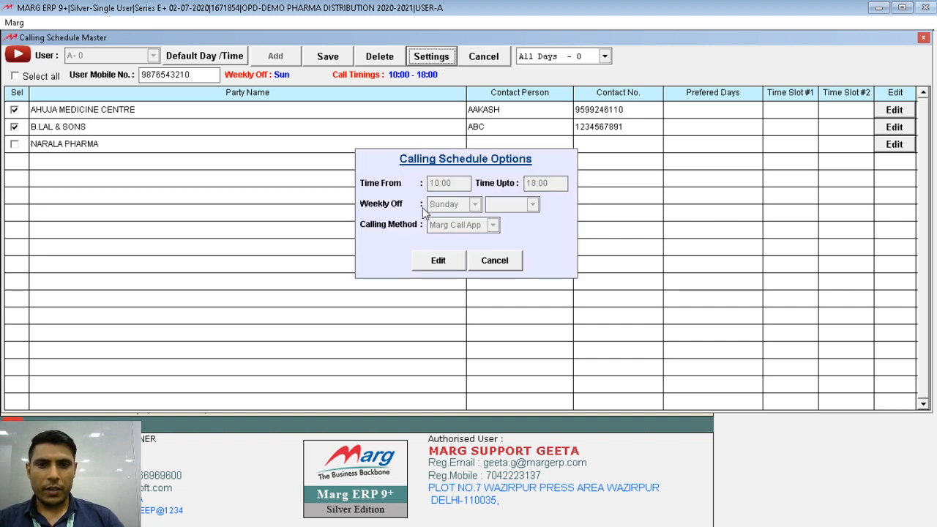
pyautogui.click(439, 262)
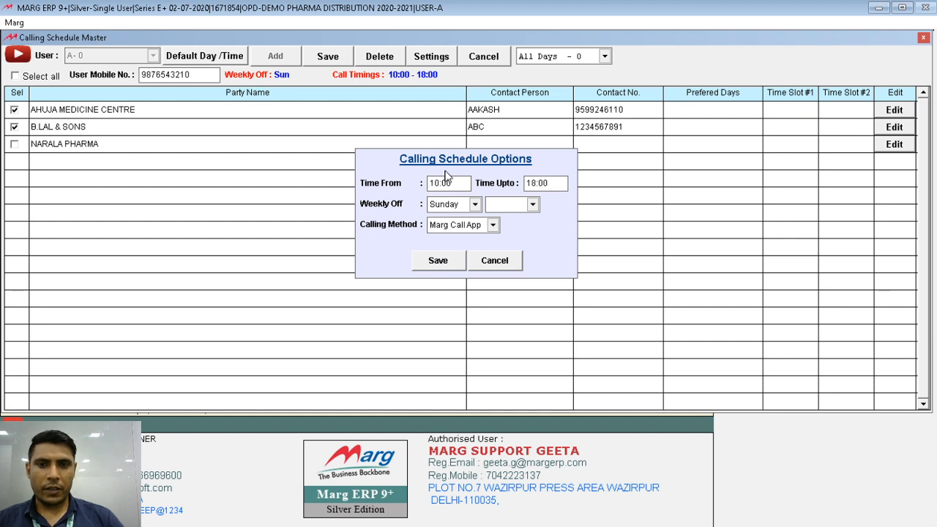
pyautogui.click(532, 206)
pyautogui.click(538, 208)
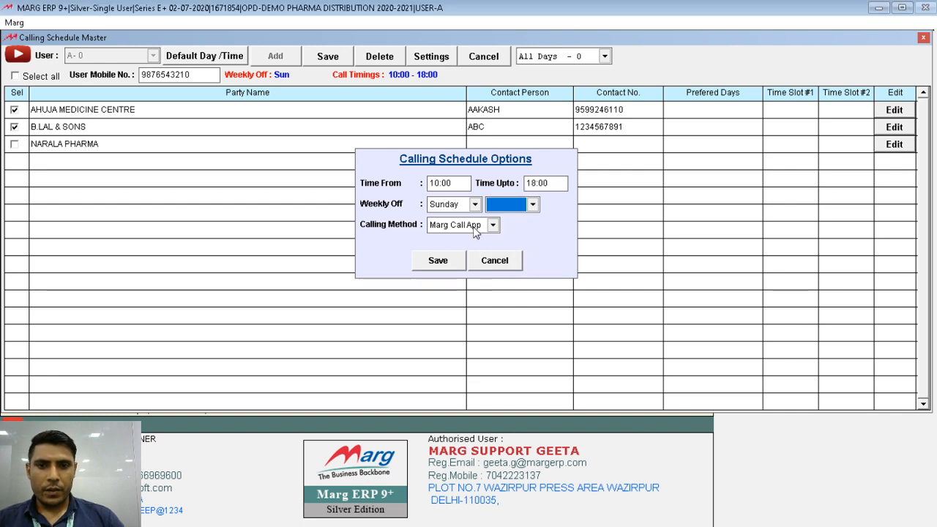
pyautogui.click(491, 226)
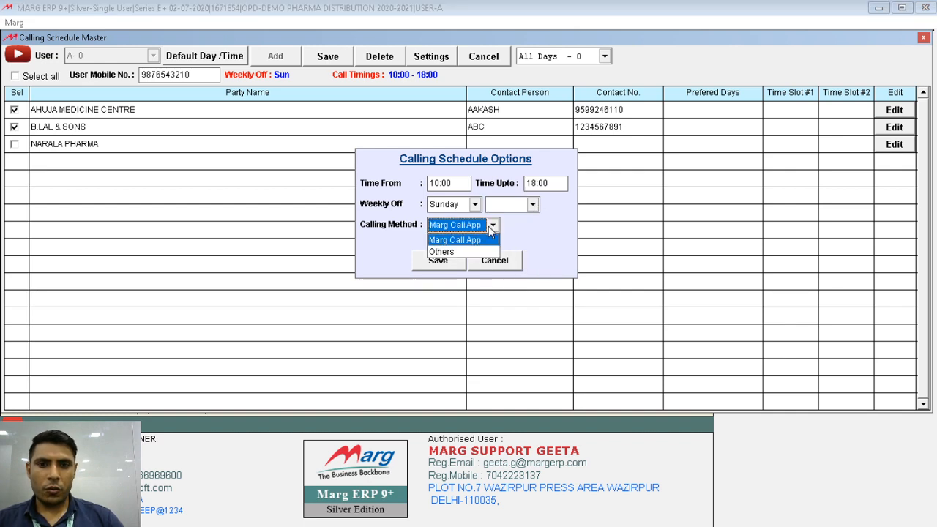
pyautogui.click(492, 226)
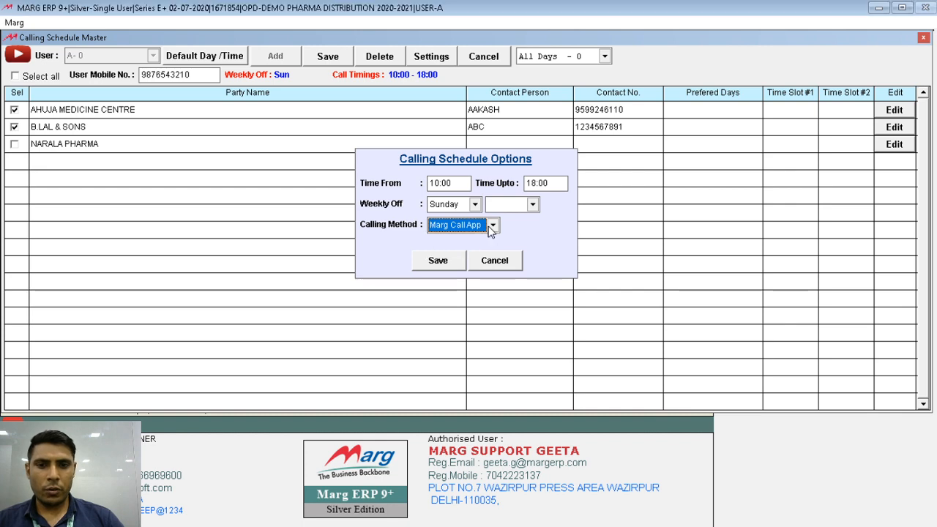
pyautogui.click(438, 262)
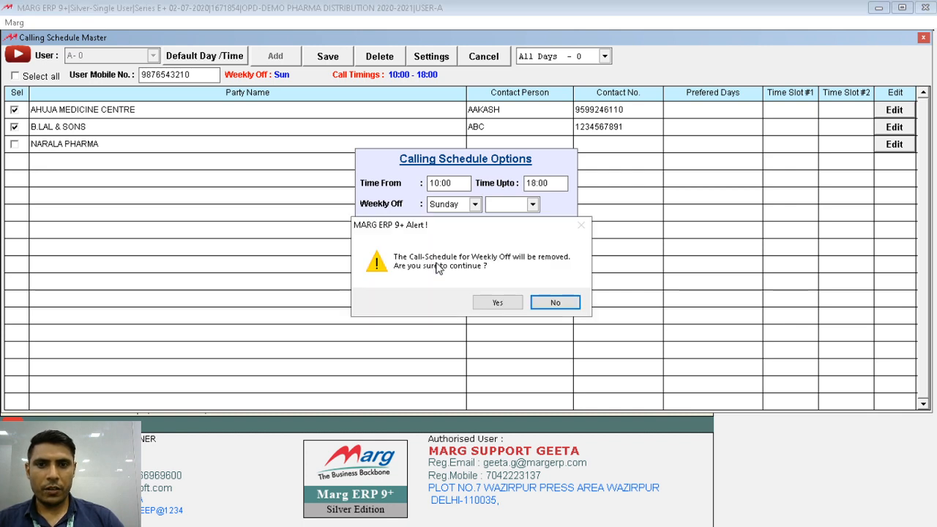
pyautogui.click(498, 302)
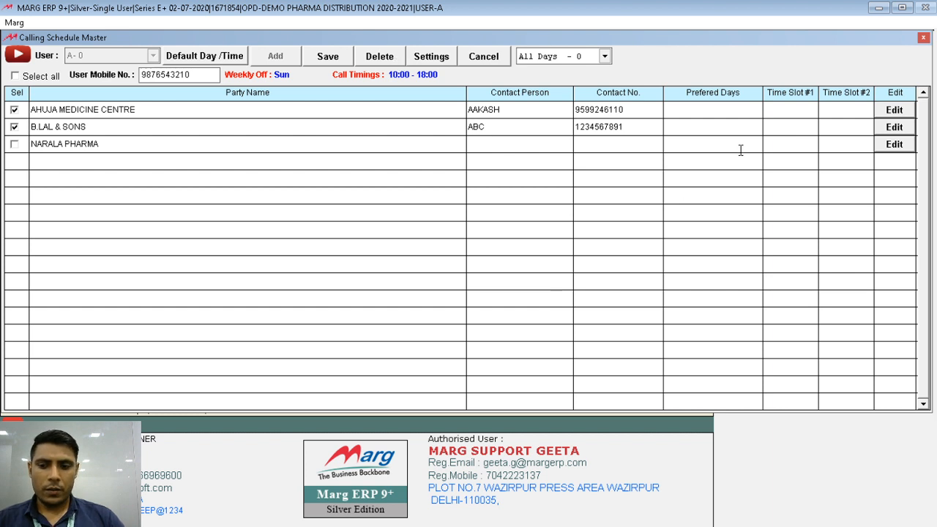
# Save the calling schedule for user A and leave the Calling Schedule Master.
pyautogui.click(482, 57)
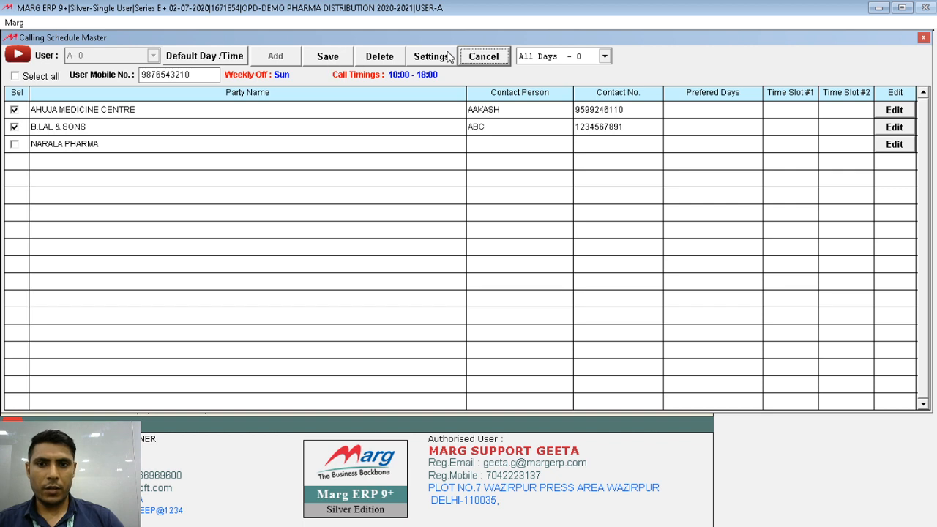
pyautogui.click(327, 56)
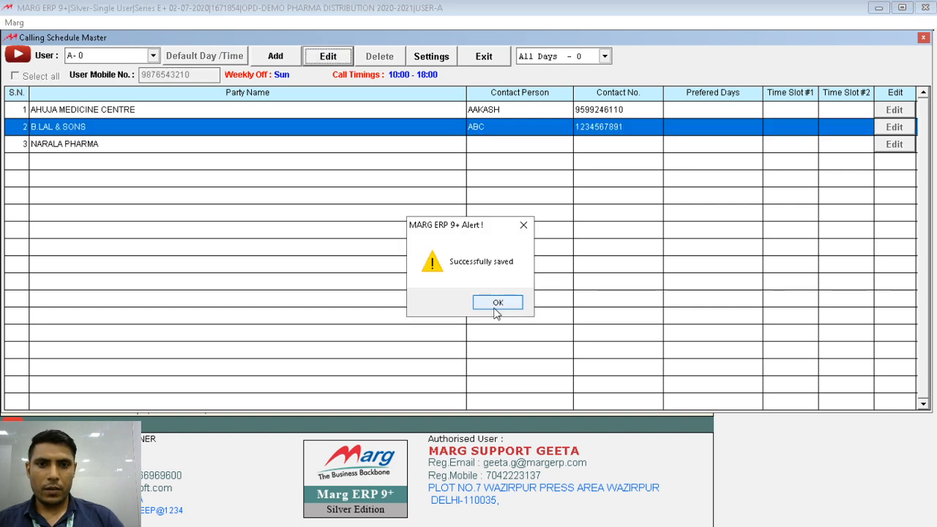
pyautogui.click(498, 302)
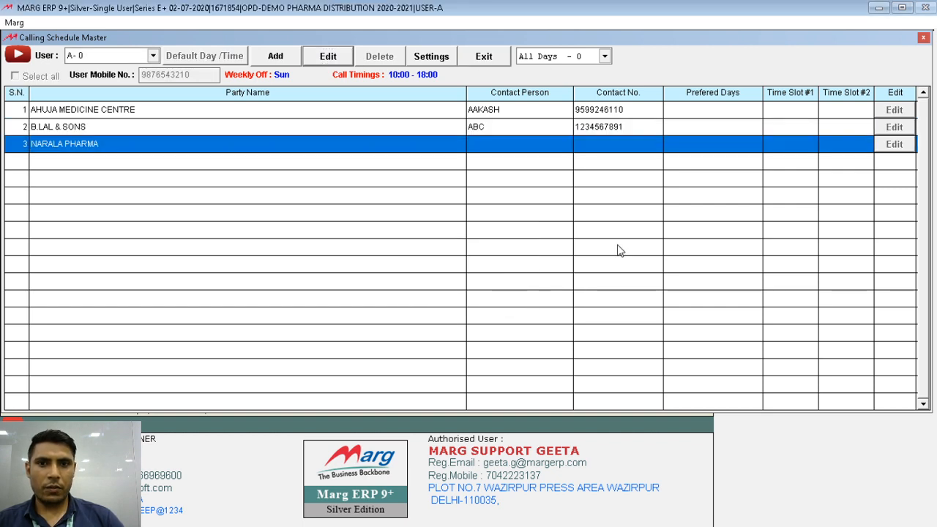
pyautogui.press('Escape')
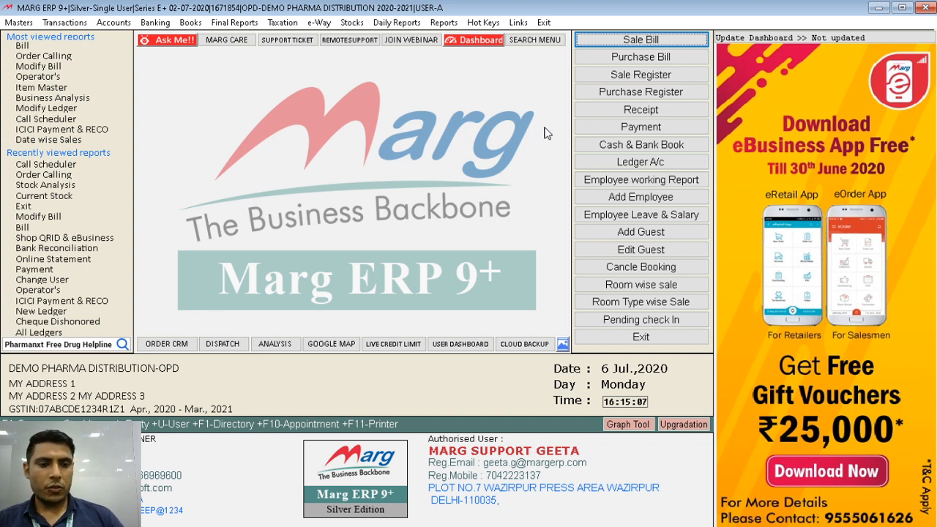
# Minimize Marg ERP, switch to AnyDesk, and dismiss the closed-connection alert.
pyautogui.click(878, 7)
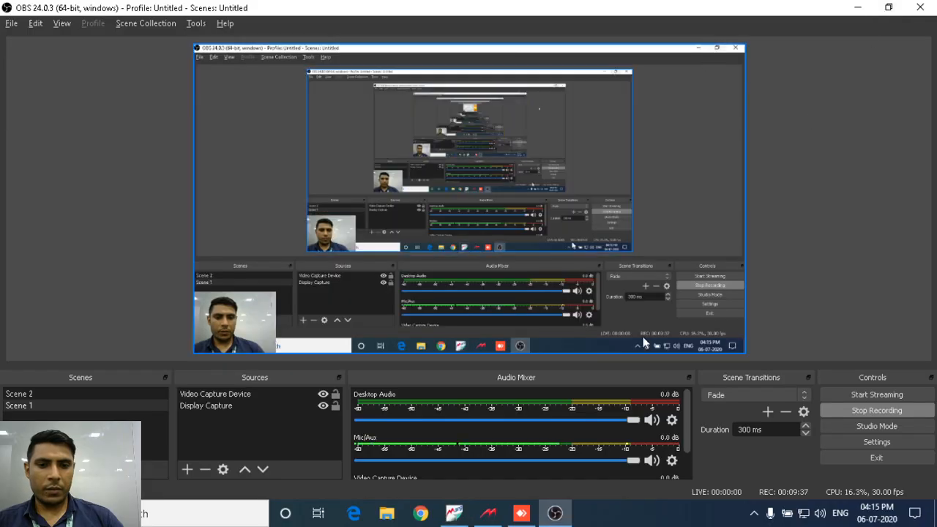
pyautogui.hotkey('alt', 'Tab')
pyautogui.hotkey('alt', 'Tab')
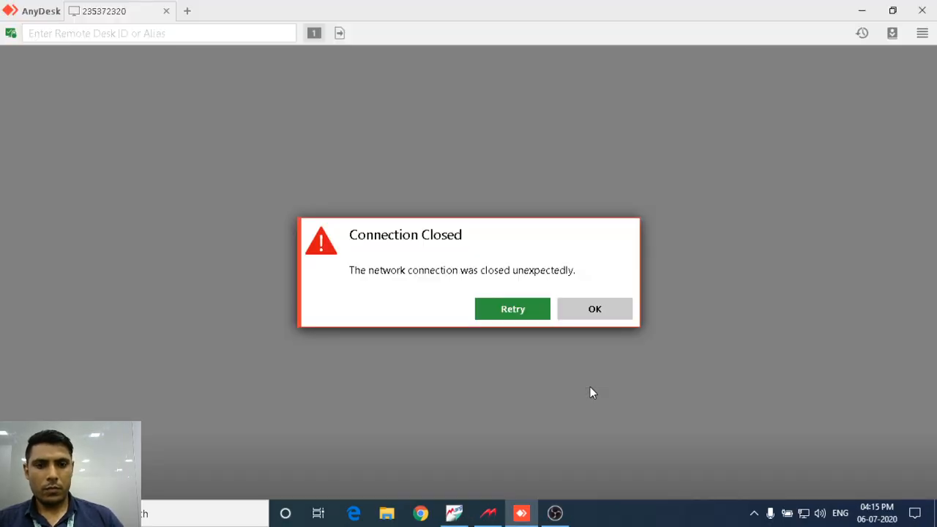
pyautogui.click(582, 303)
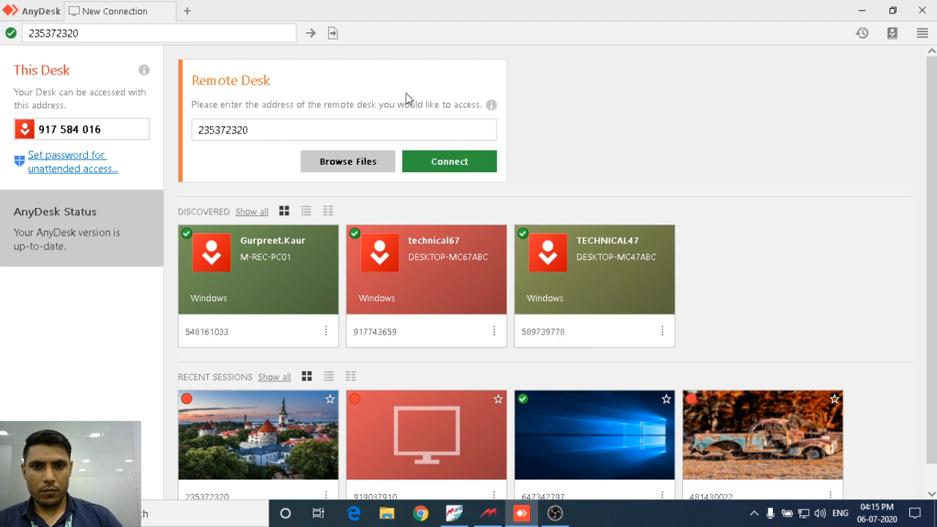
# Connect to the phone's remote desk address, retrying the connection until the session opens.
pyautogui.click(434, 165)
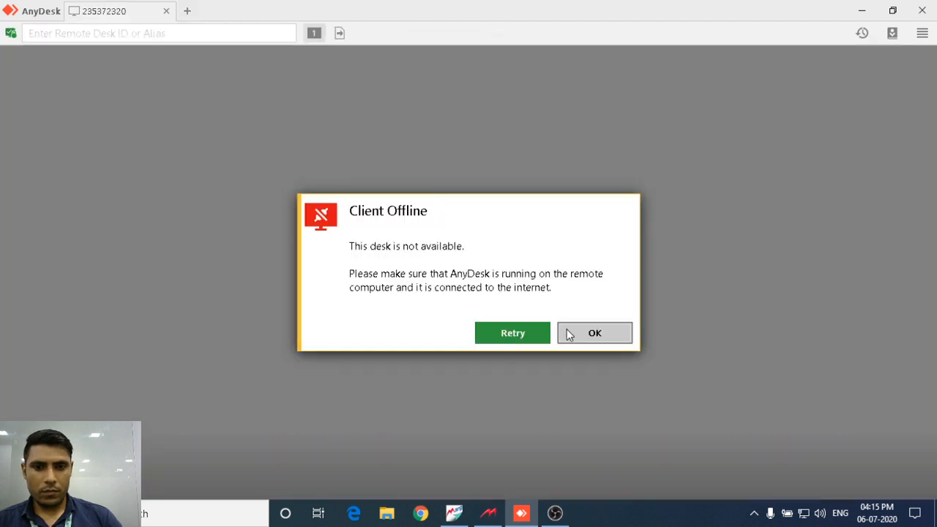
pyautogui.click(522, 337)
pyautogui.click(513, 328)
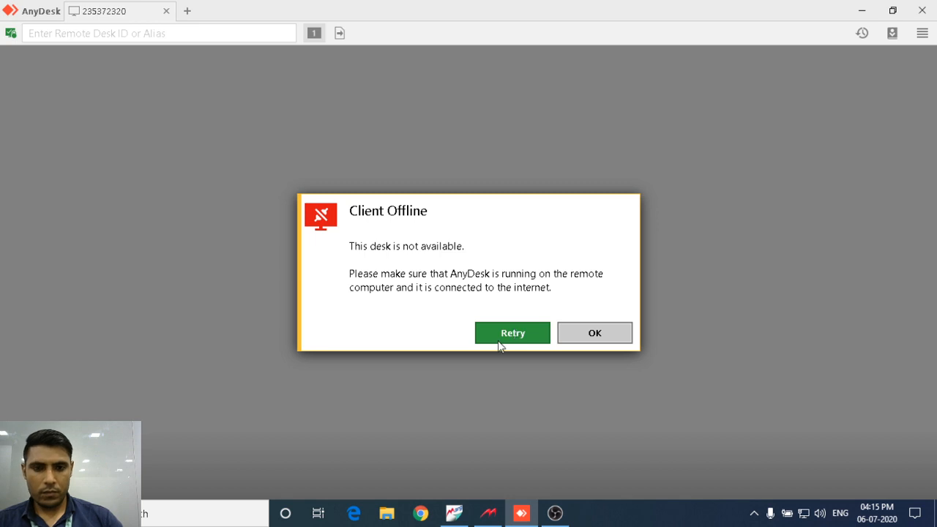
pyautogui.click(497, 339)
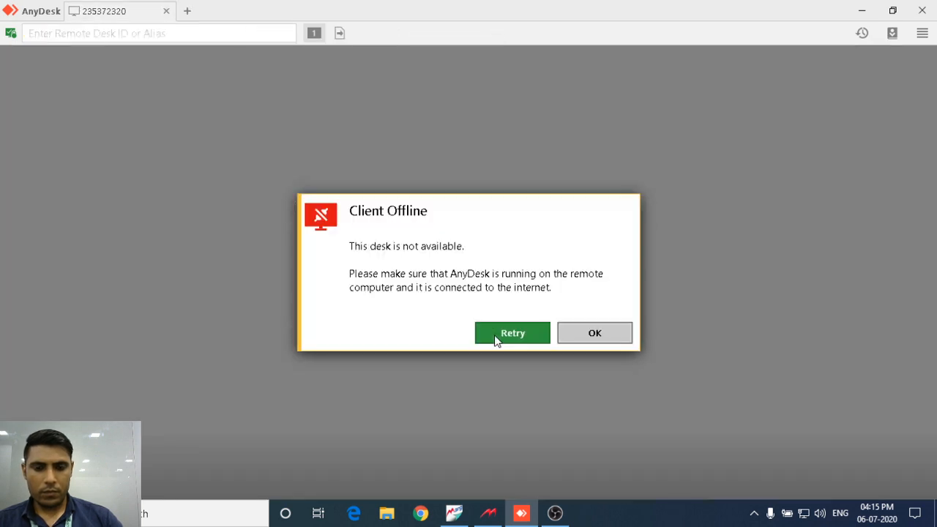
pyautogui.click(494, 338)
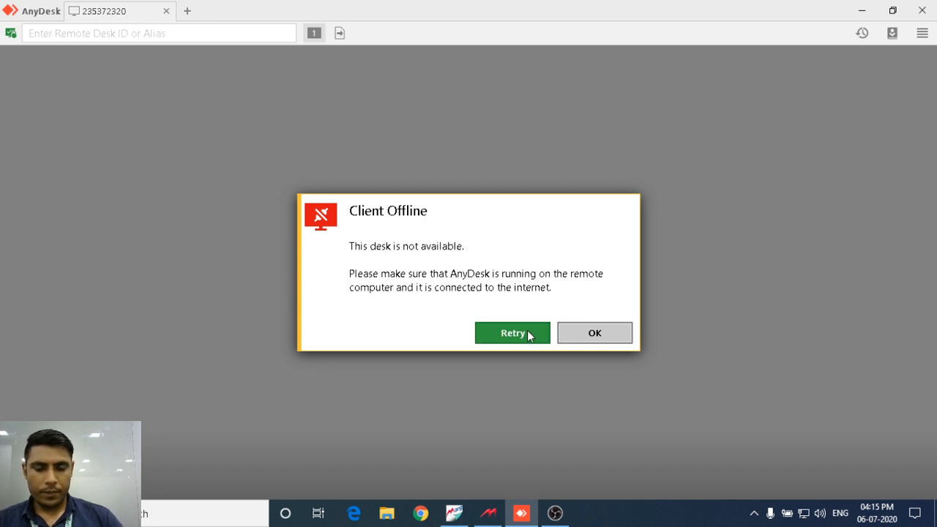
pyautogui.click(528, 333)
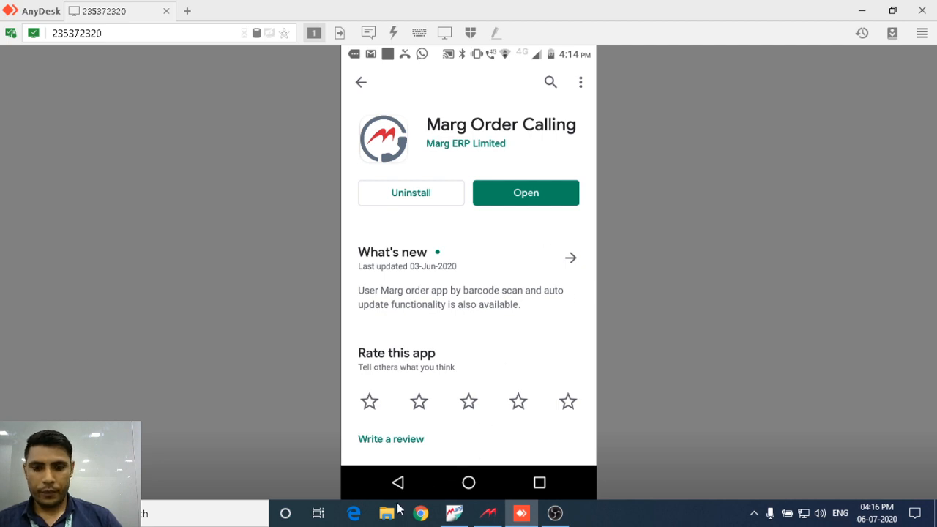
# Switch to Marg ERP and open Order Calling from the Order CRM daily reports.
pyautogui.click(450, 513)
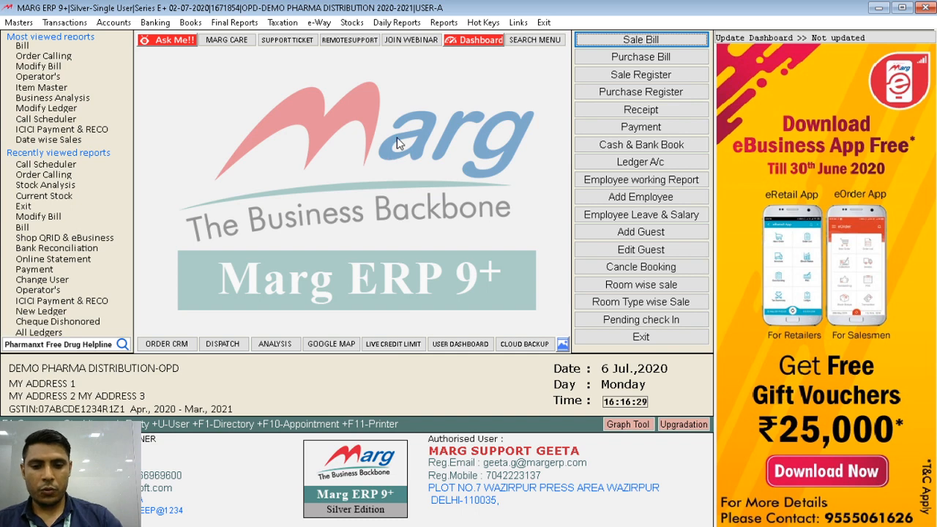
pyautogui.hotkey('alt', 'd')
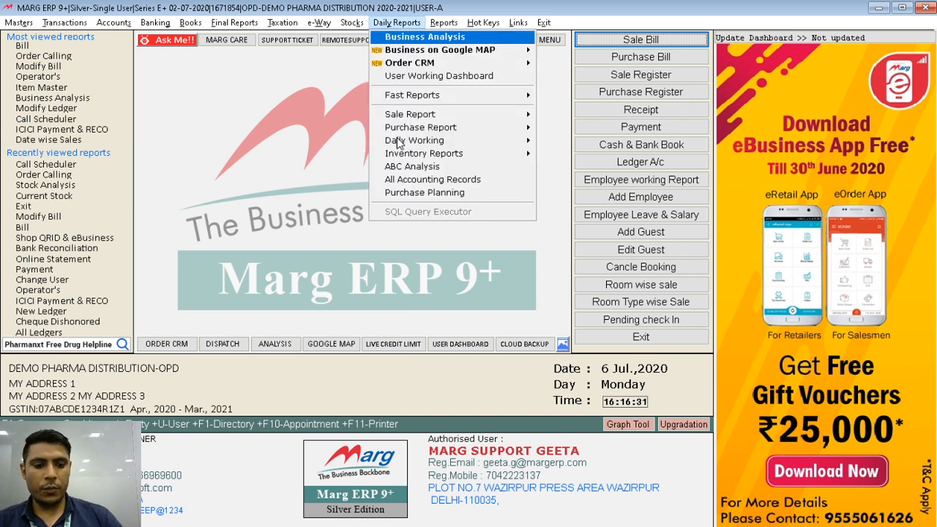
pyautogui.press('Down')
pyautogui.press('Down')
pyautogui.press('Right')
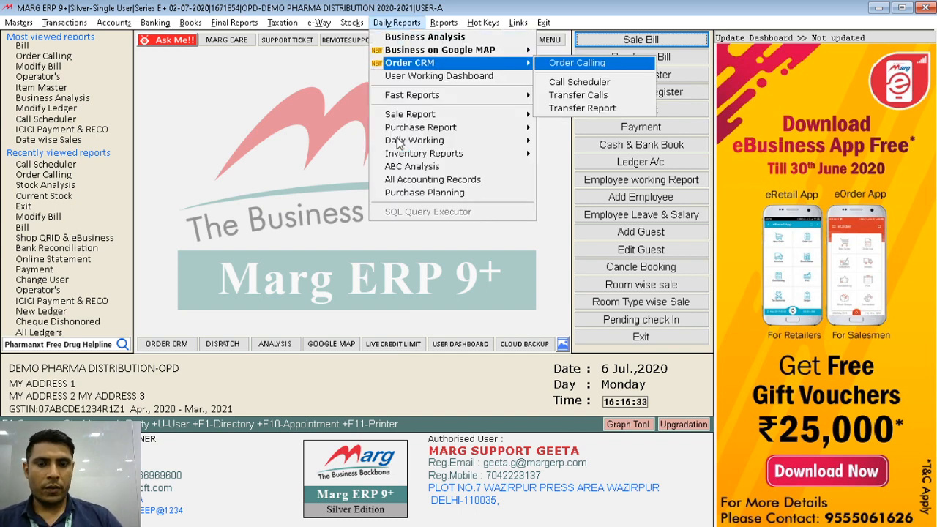
pyautogui.press('Return')
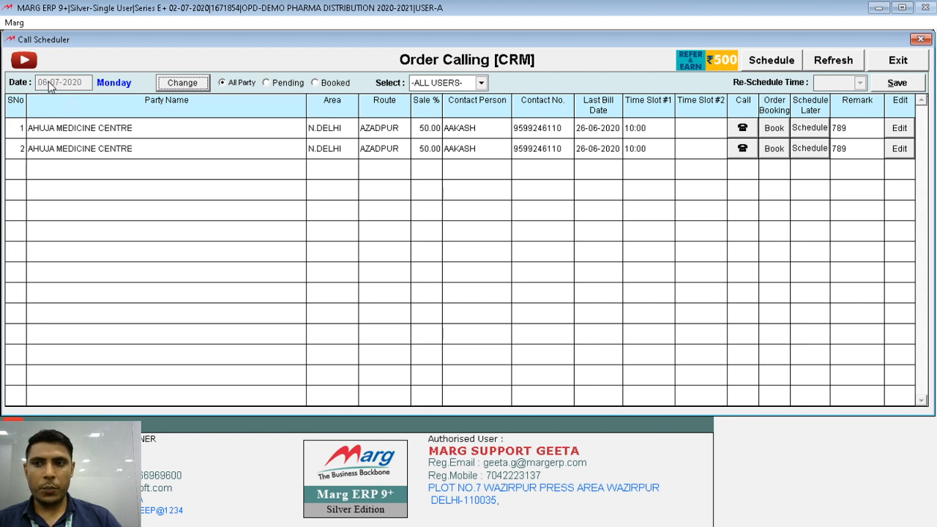
# Reload the calling list for 06-07-2020, view only user A's calls, and show all users again.
pyautogui.click(181, 83)
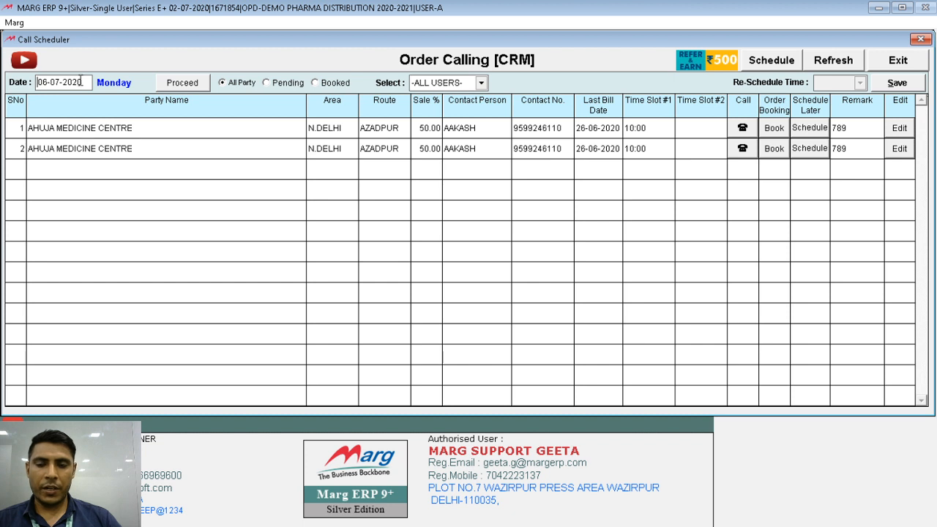
pyautogui.click(182, 83)
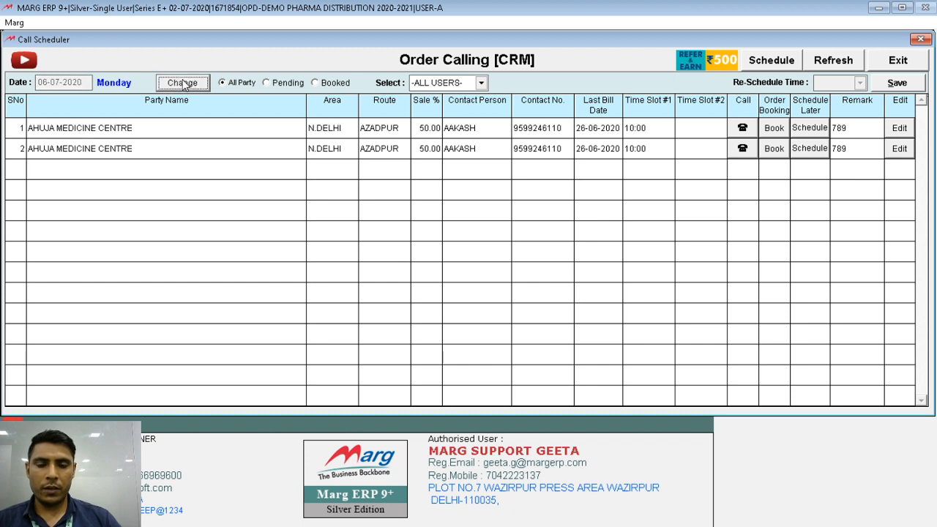
pyautogui.click(481, 84)
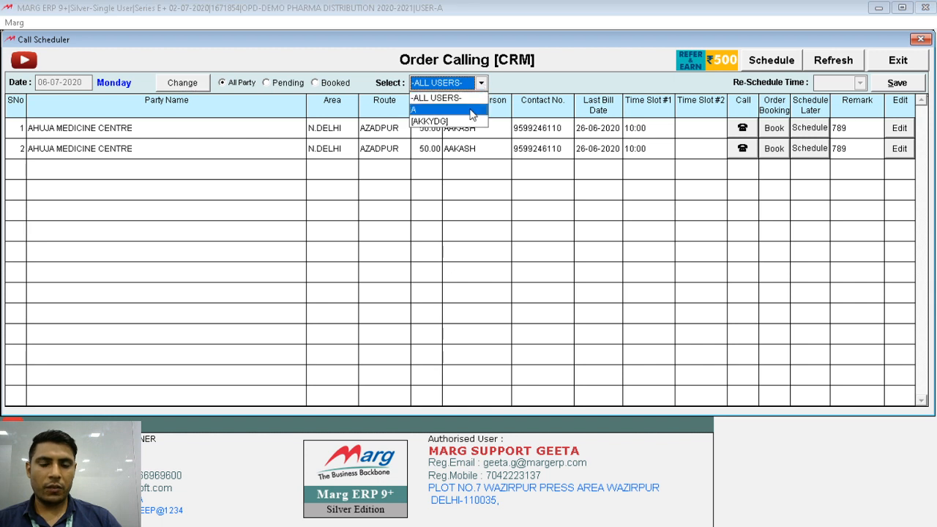
pyautogui.click(468, 110)
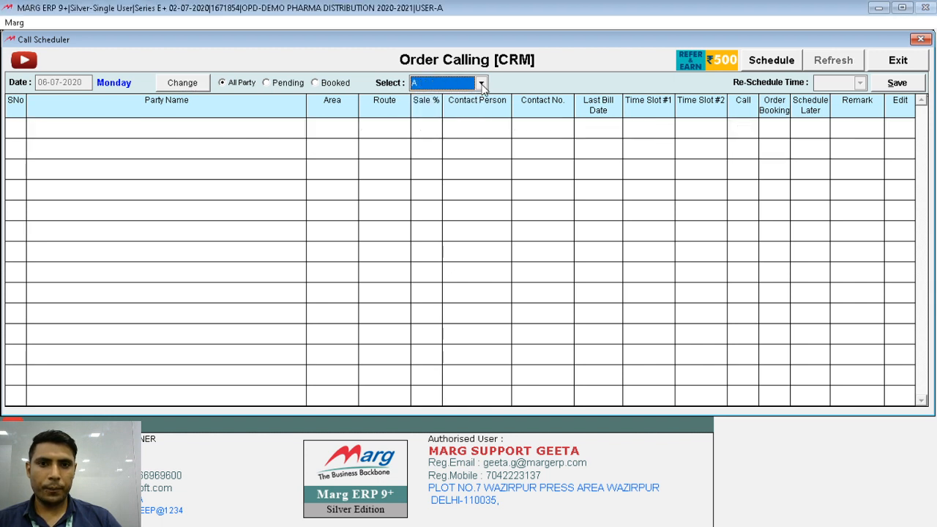
pyautogui.click(482, 83)
pyautogui.click(446, 97)
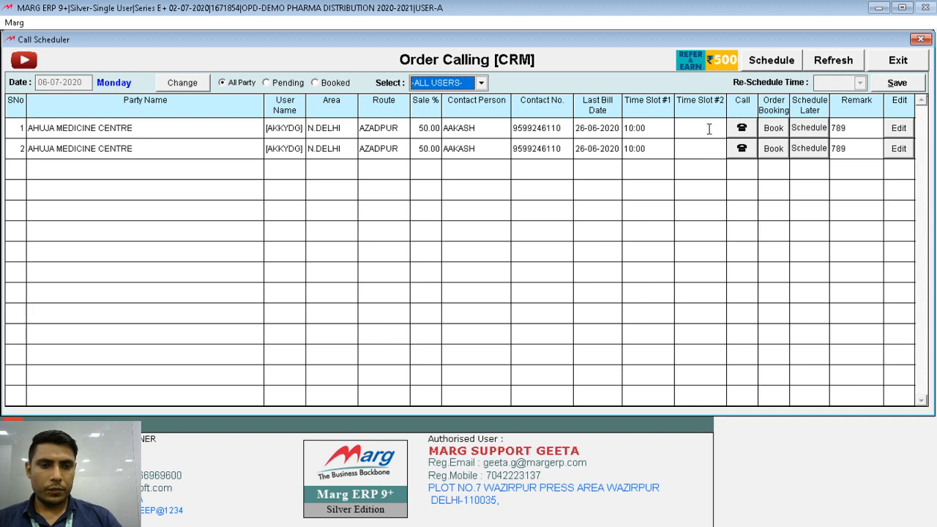
# Call AHUJA MEDICINE CENTRE from the first row, reconnecting the phone session in AnyDesk and choosing Auto as the calling mode in Marg ERP.
pyautogui.click(745, 129)
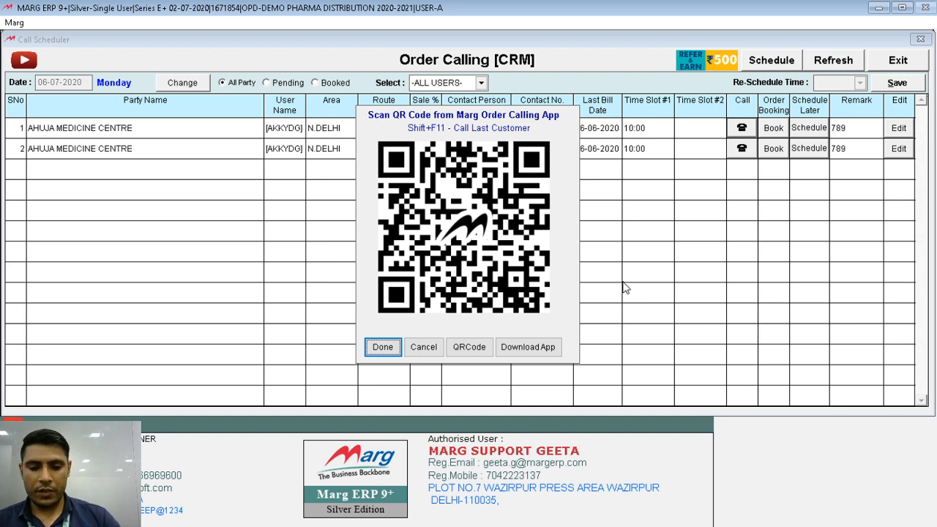
pyautogui.hotkey('alt', 'Tab')
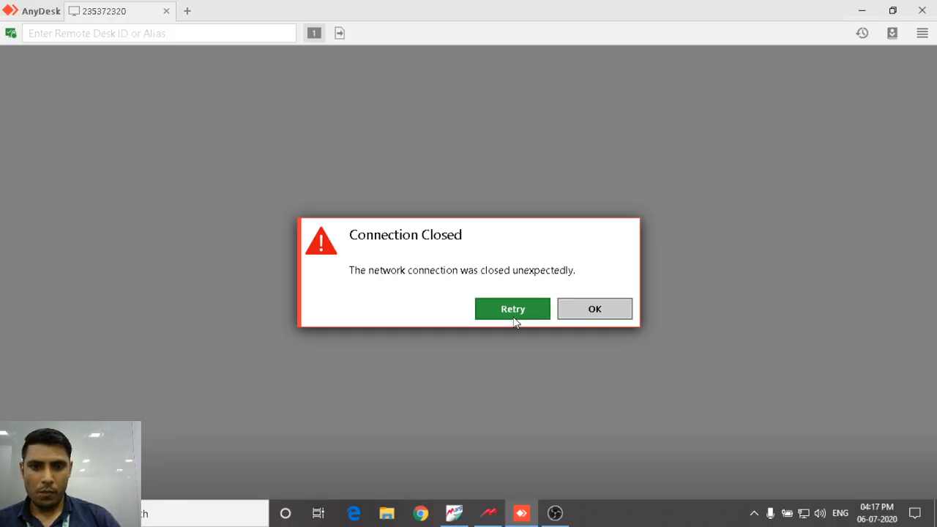
pyautogui.click(513, 317)
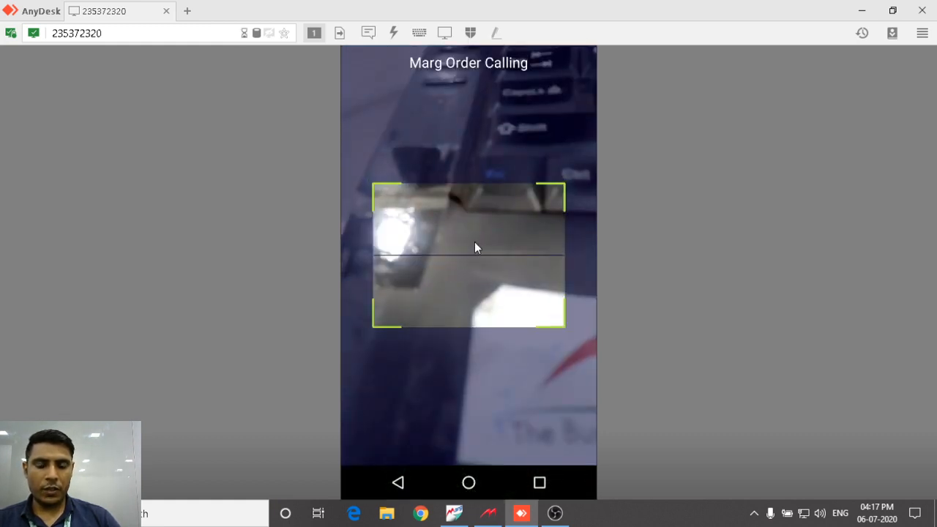
pyautogui.click(457, 522)
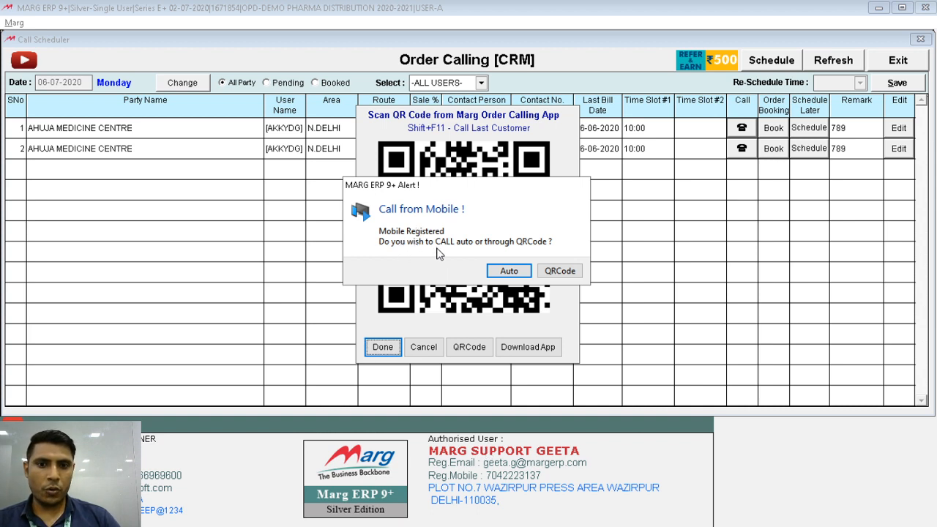
pyautogui.click(509, 271)
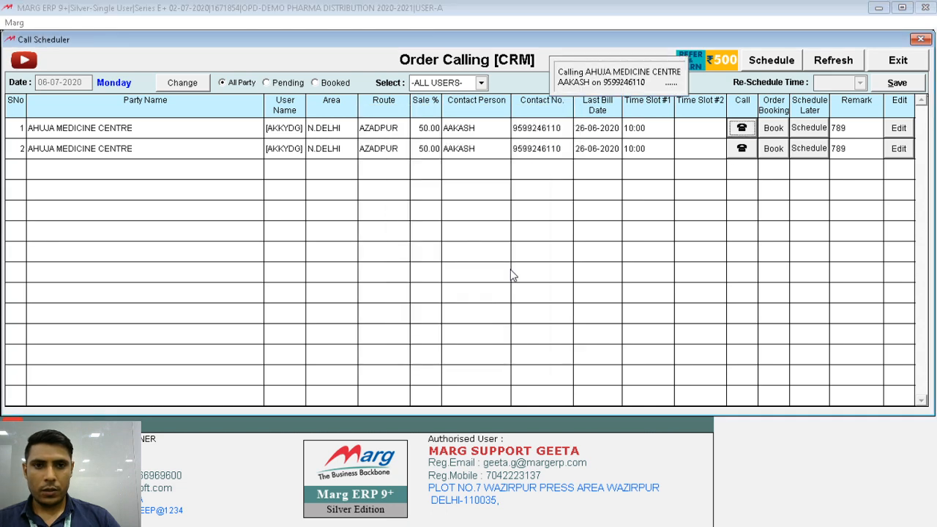
# Check the outgoing call on the phone in AnyDesk, close its caller pop-up, and return to Marg ERP.
pyautogui.click(876, 7)
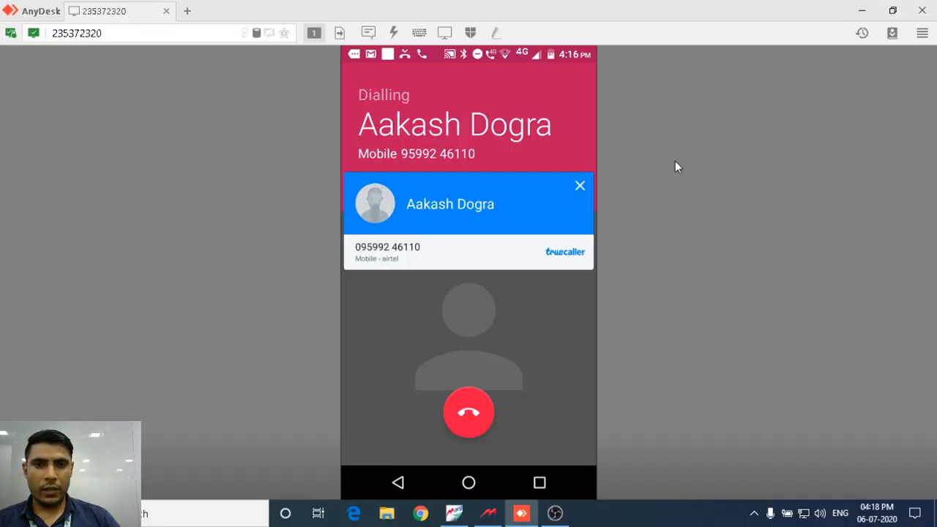
pyautogui.click(579, 189)
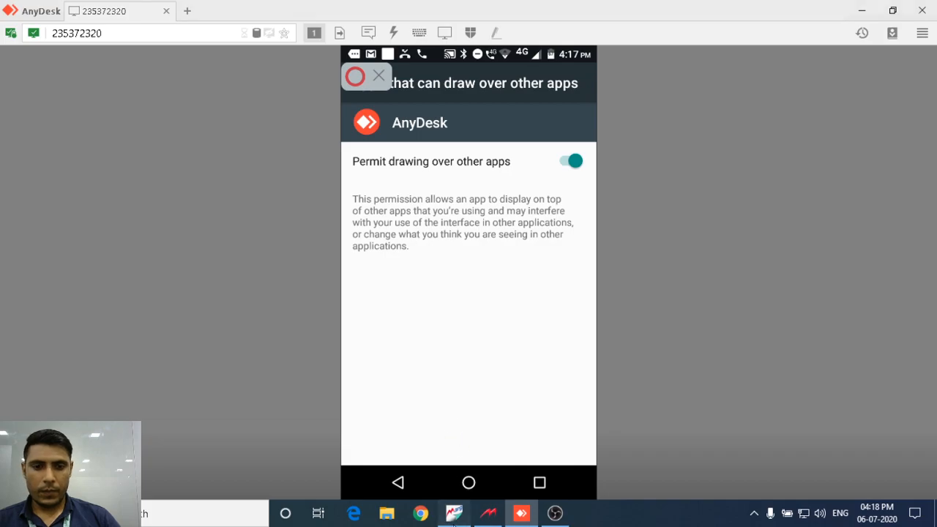
pyautogui.click(454, 513)
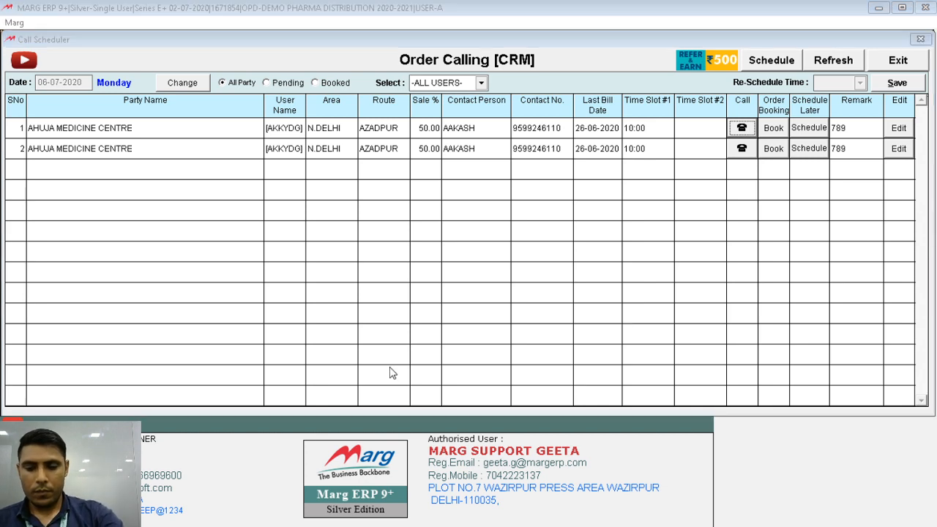
pyautogui.hotkey('alt', 'Tab')
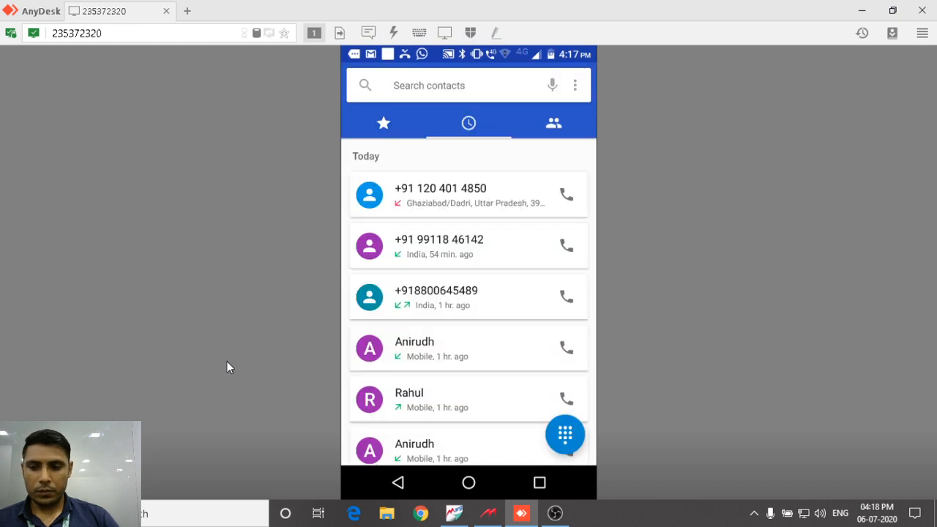
pyautogui.click(452, 513)
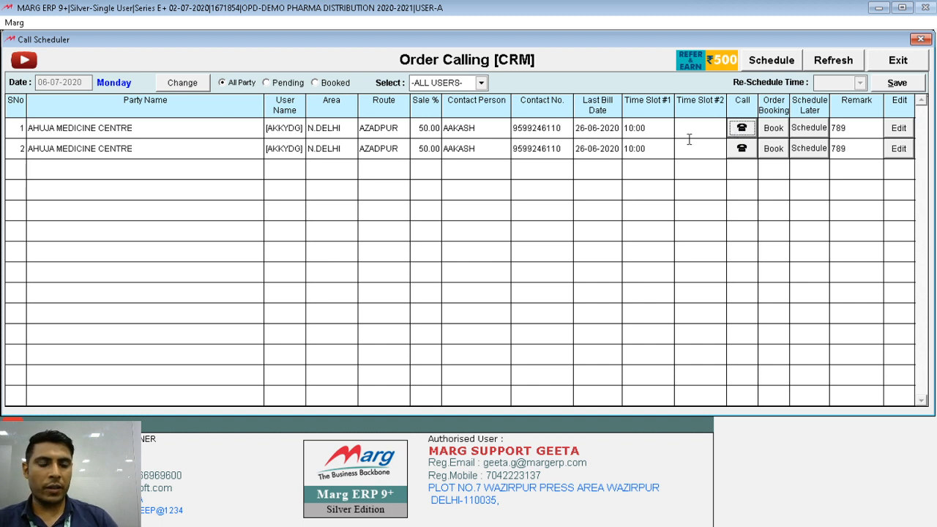
# Call AHUJA MEDICINE CENTRE again, try to reconnect the phone session in AnyDesk, and return to Marg ERP.
pyautogui.click(741, 129)
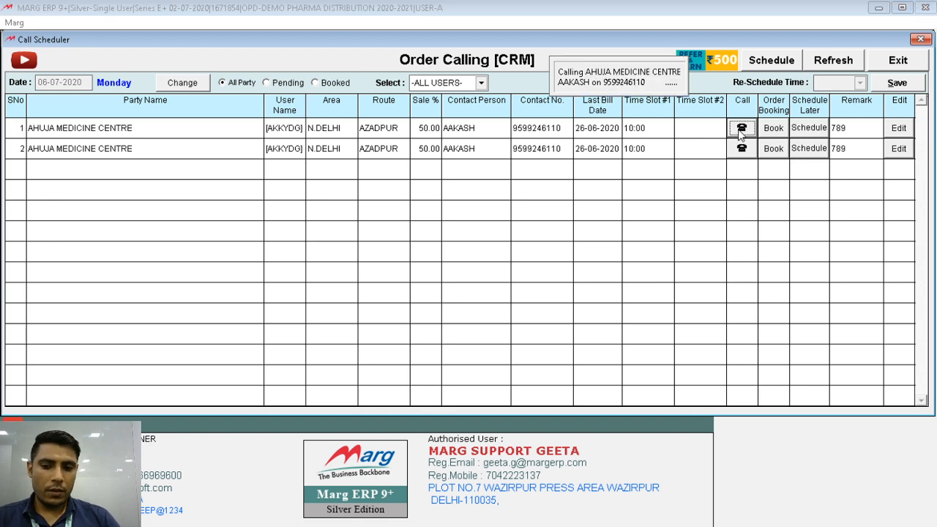
pyautogui.hotkey('alt', 'Tab')
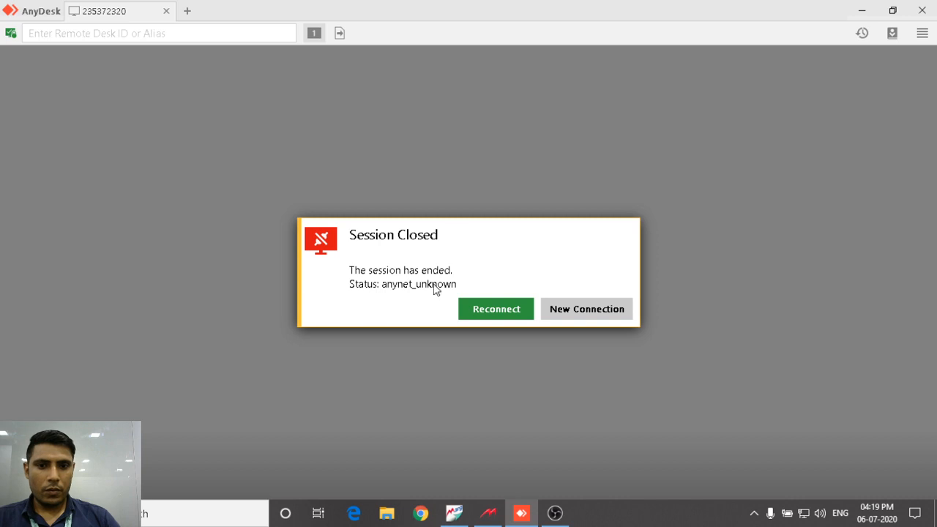
pyautogui.click(505, 309)
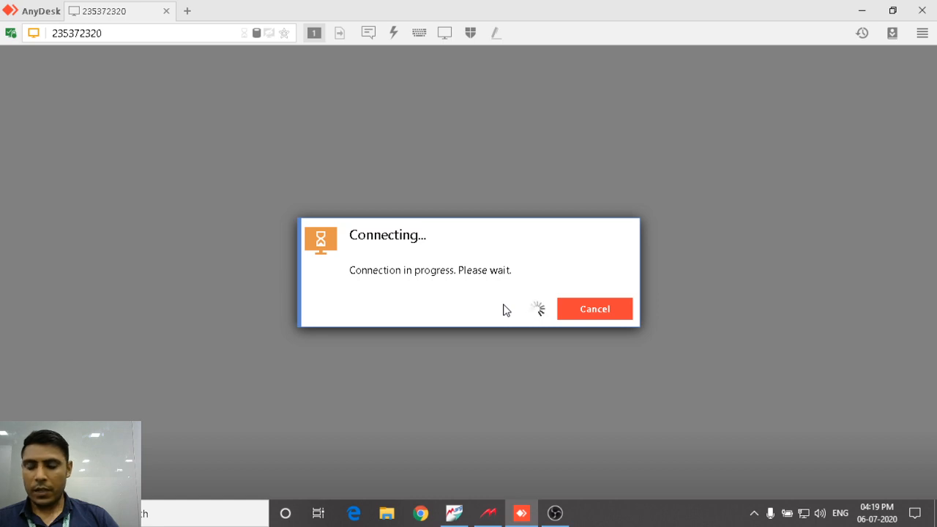
pyautogui.click(614, 310)
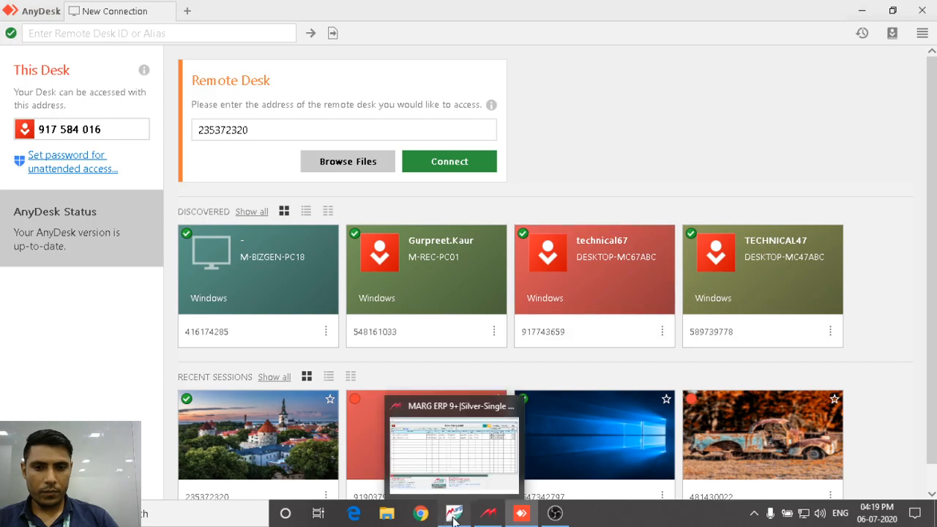
pyautogui.click(443, 518)
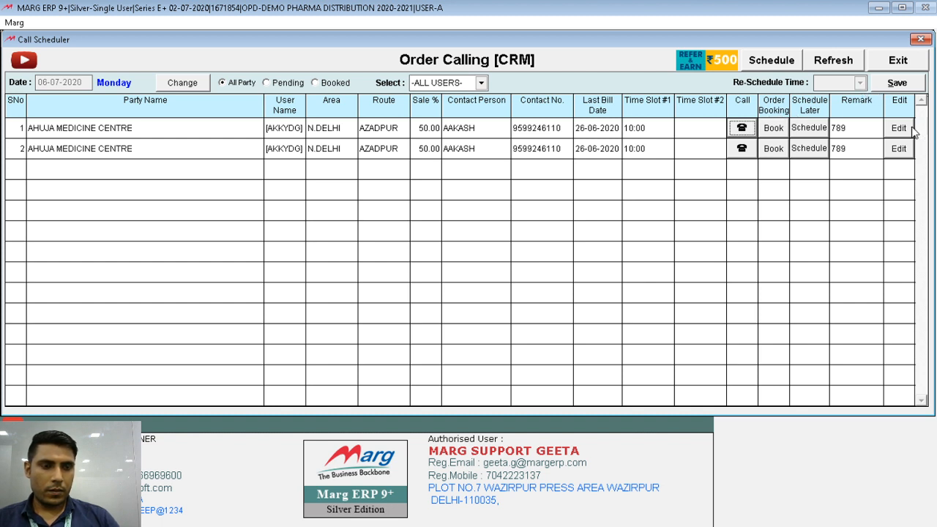
# Book an order for the first AHUJA MEDICINE CENTRE row, allowing billing beyond the credit limit and skipping the pending challans.
pyautogui.click(773, 128)
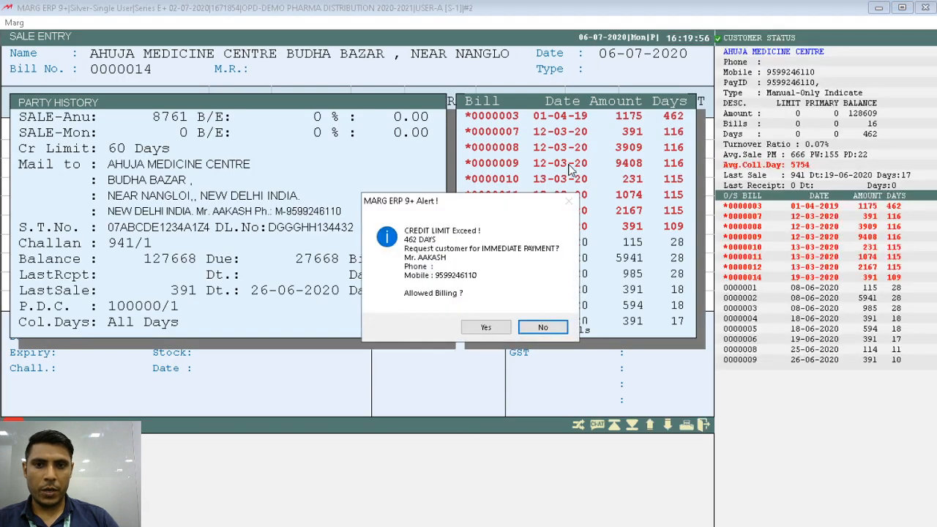
pyautogui.click(484, 328)
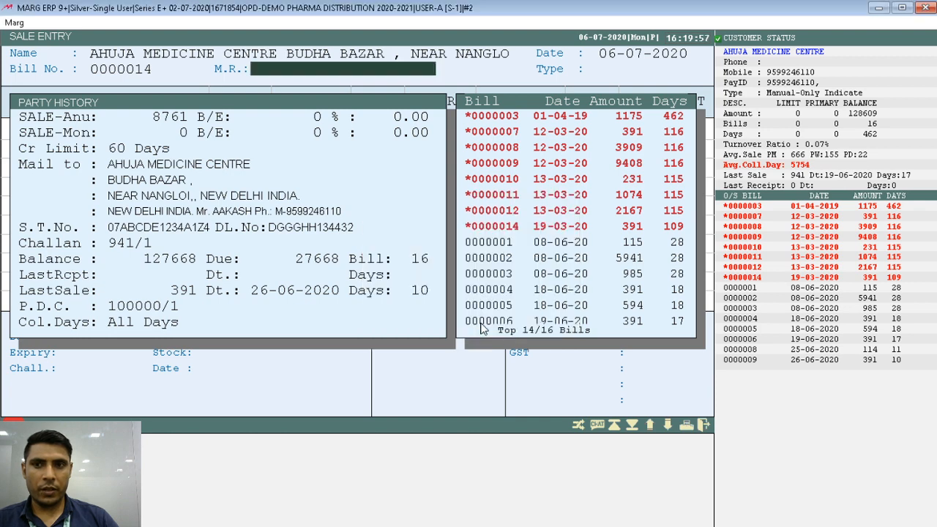
pyautogui.press('Return')
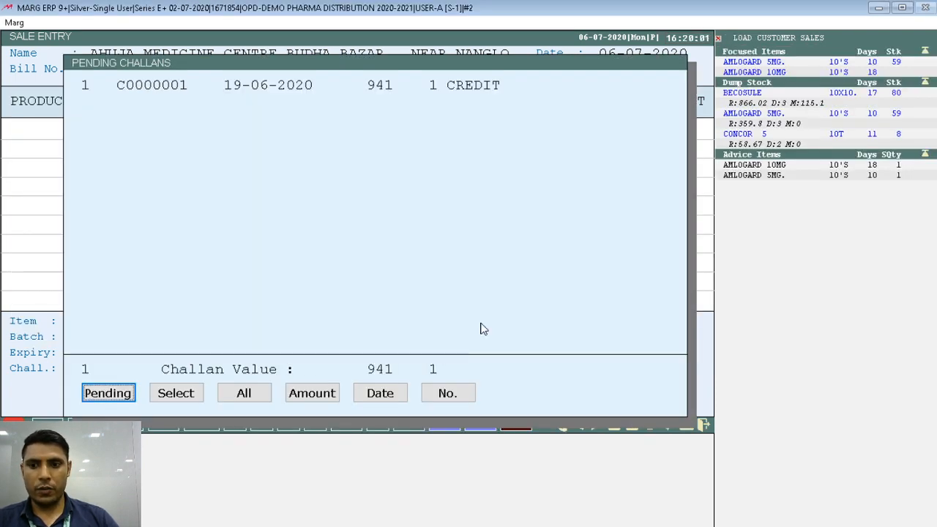
pyautogui.press('Escape')
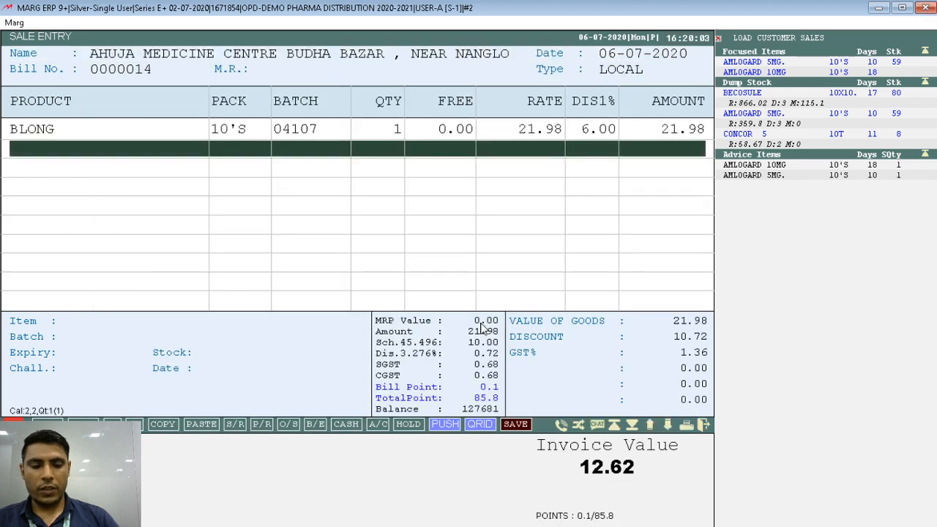
pyautogui.press('Return')
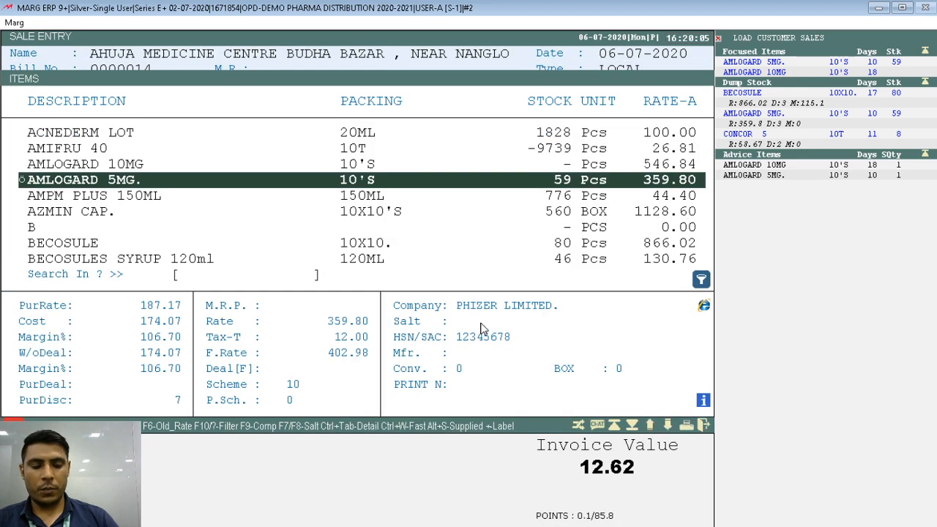
pyautogui.press('Down')
pyautogui.press('Down')
pyautogui.press('Return')
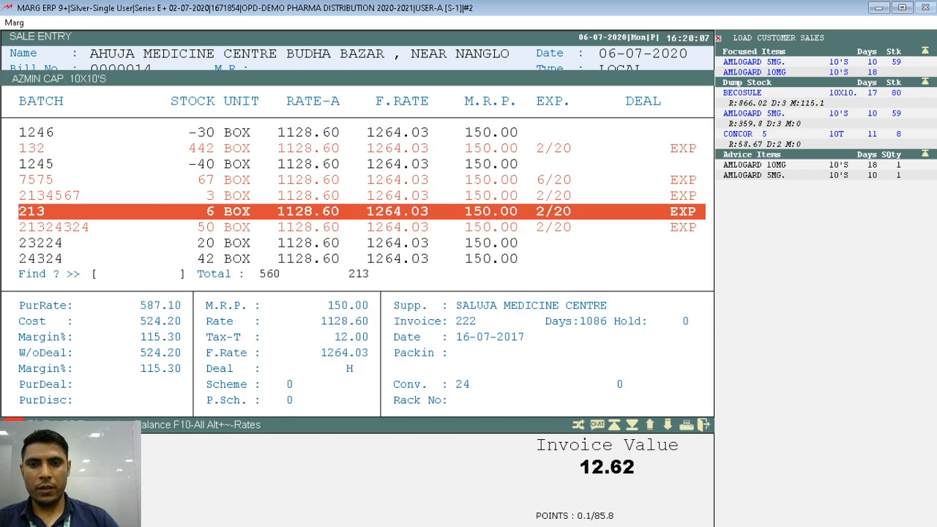
pyautogui.press('Return')
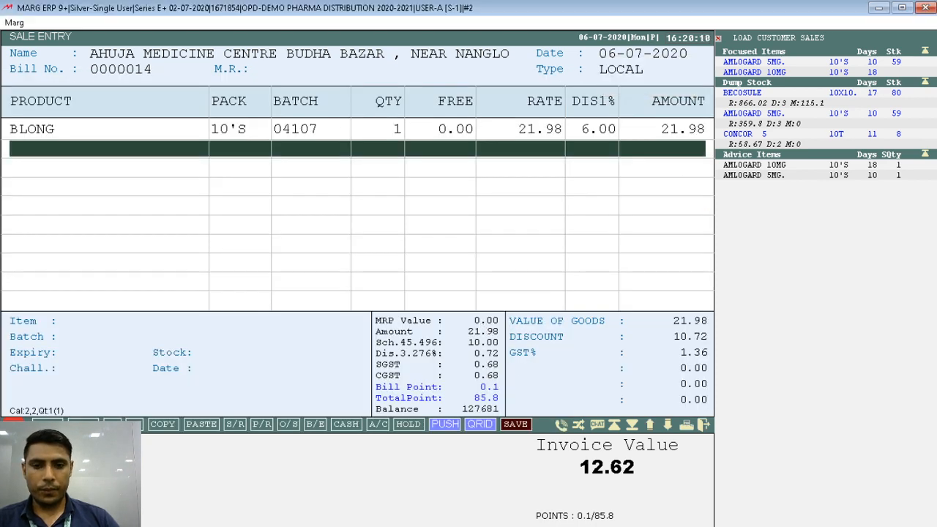
pyautogui.press('Escape')
# Finish the AHUJA MEDICINE CENTRE bill for BLONG with 0 points redeemed, save it, and skip printing.
pyautogui.press('Right')
pyautogui.press('Return')
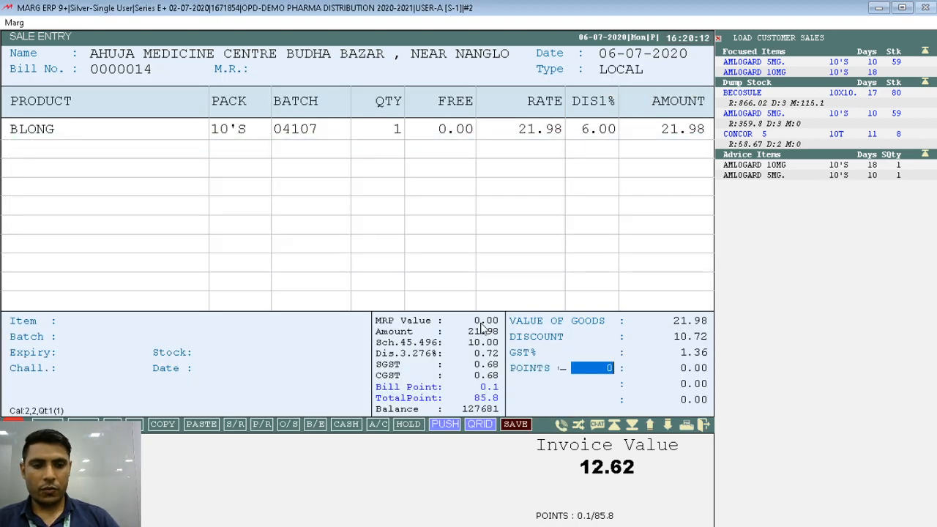
pyautogui.press('Return')
pyautogui.press('Return')
pyautogui.press('Return')
pyautogui.press('Return')
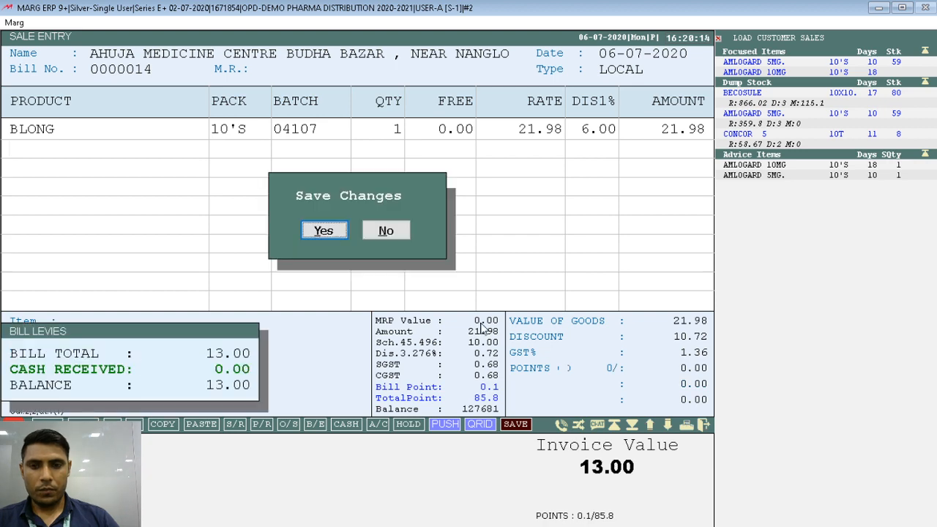
pyautogui.press('Return')
pyautogui.press('Escape')
pyautogui.press('Escape')
pyautogui.press('Escape')
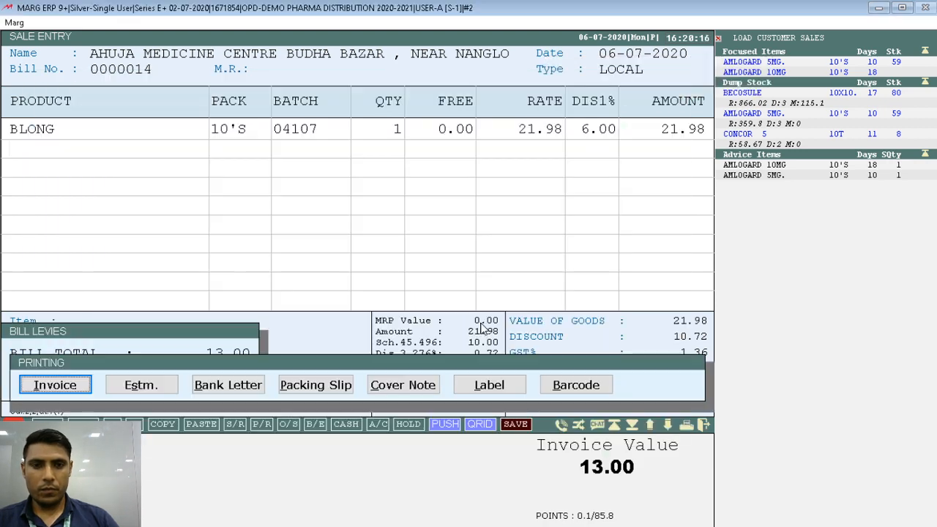
pyautogui.press('Escape')
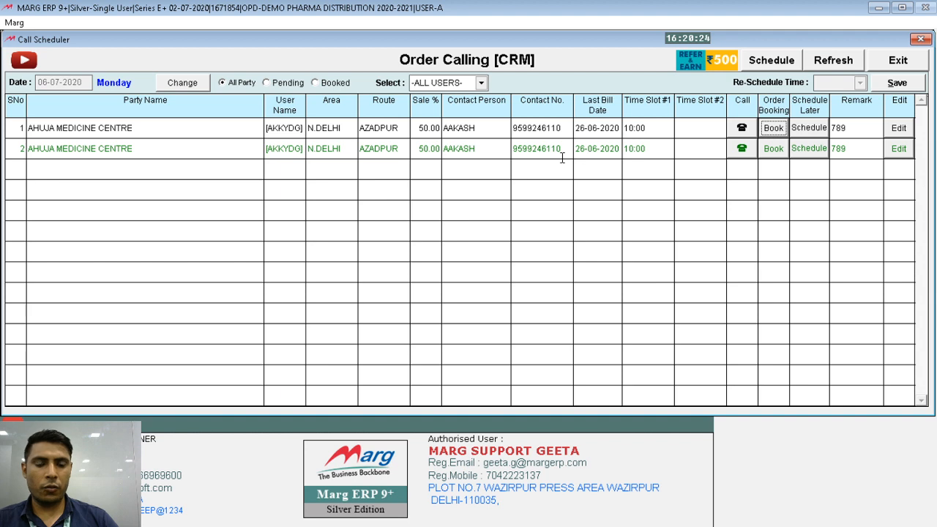
# Reschedule the call in the first AHUJA MEDICINE CENTRE row to 12:30 and save it.
pyautogui.click(810, 129)
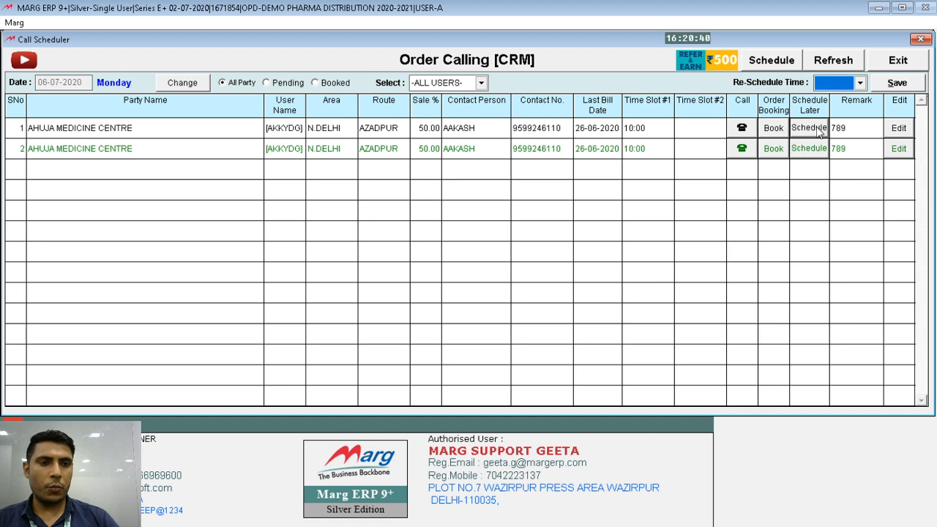
pyautogui.click(861, 82)
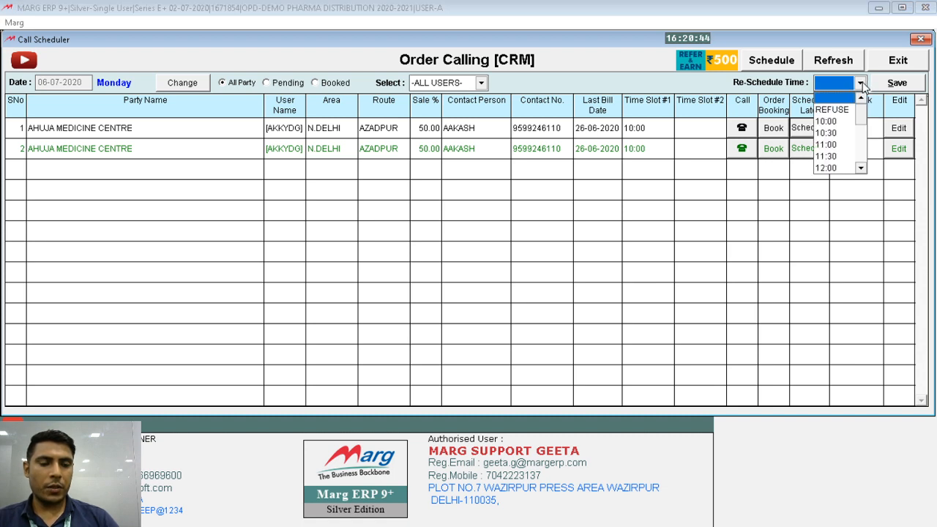
pyautogui.press('Down')
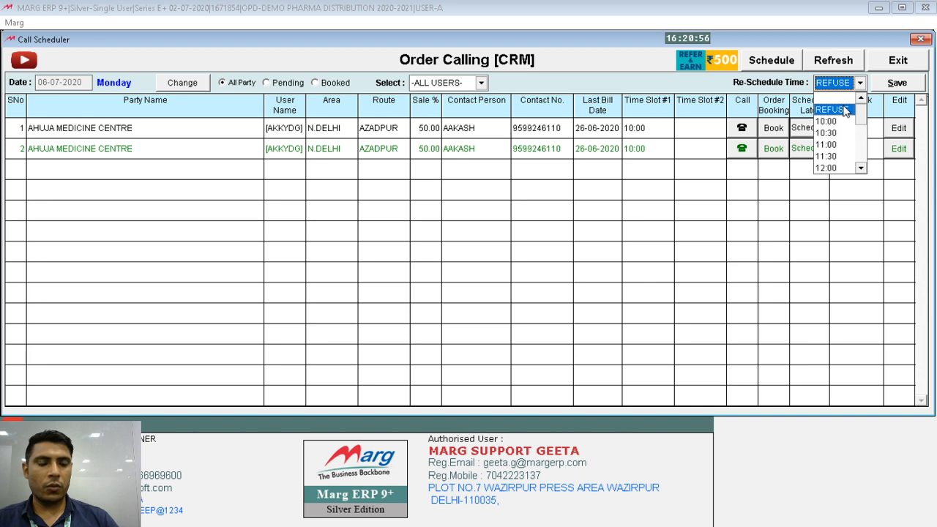
pyautogui.scroll(-5, 845, 111)
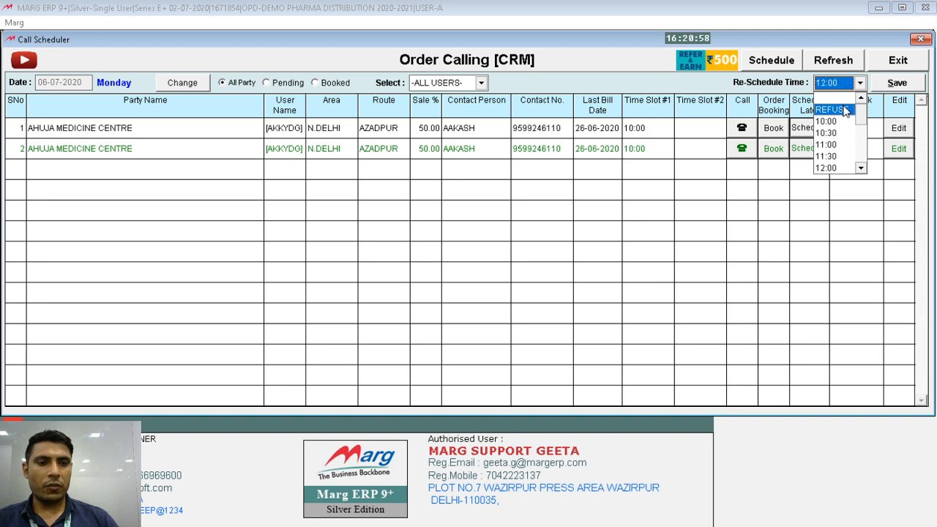
pyautogui.scroll(-3, 845, 111)
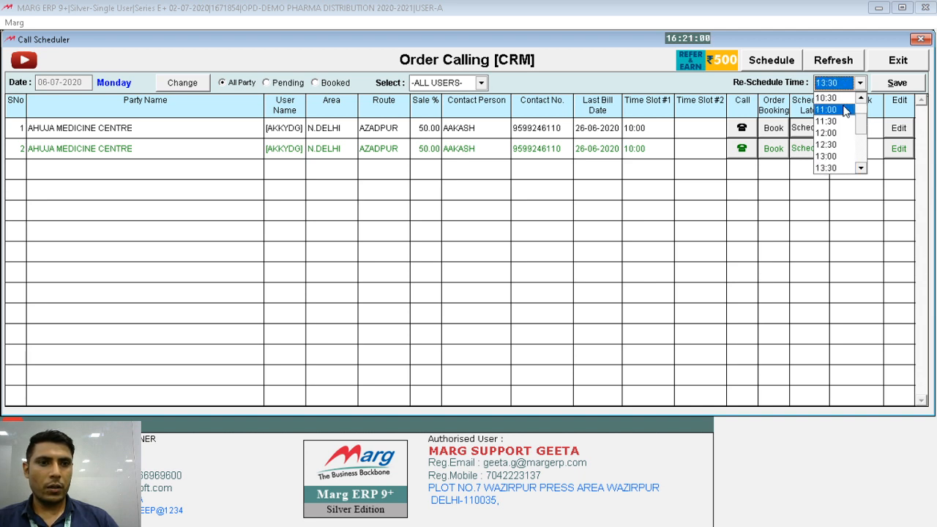
pyautogui.click(832, 146)
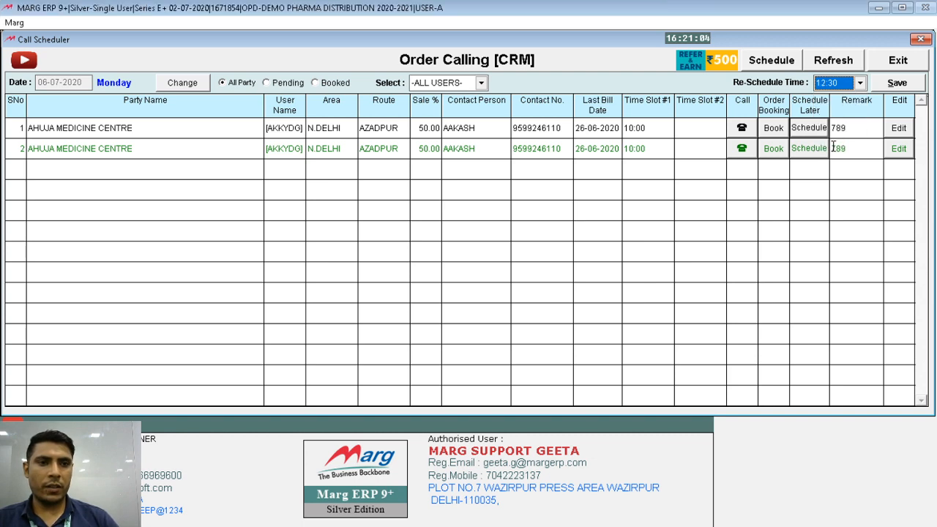
pyautogui.click(904, 85)
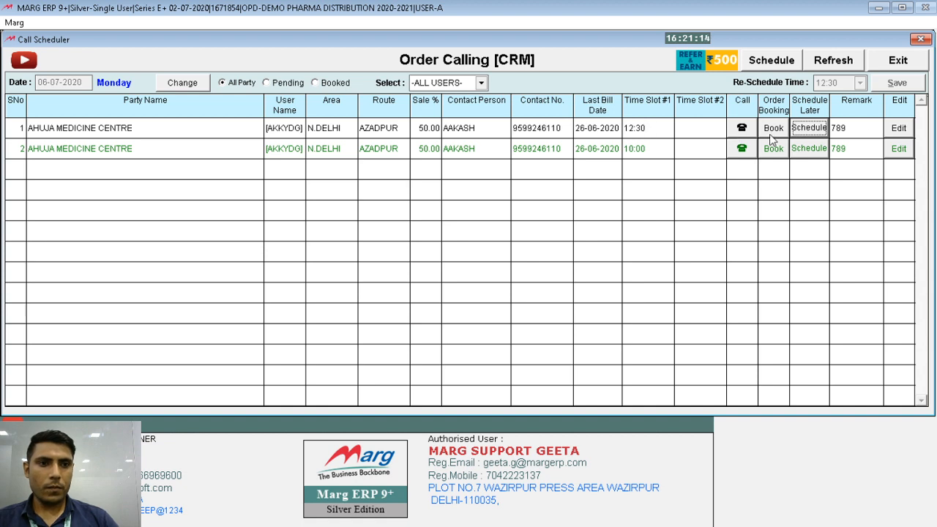
# Save the first AHUJA MEDICINE CENTRE row's contact details as they are, and look briefly at the Calling Schedule Master.
pyautogui.click(899, 128)
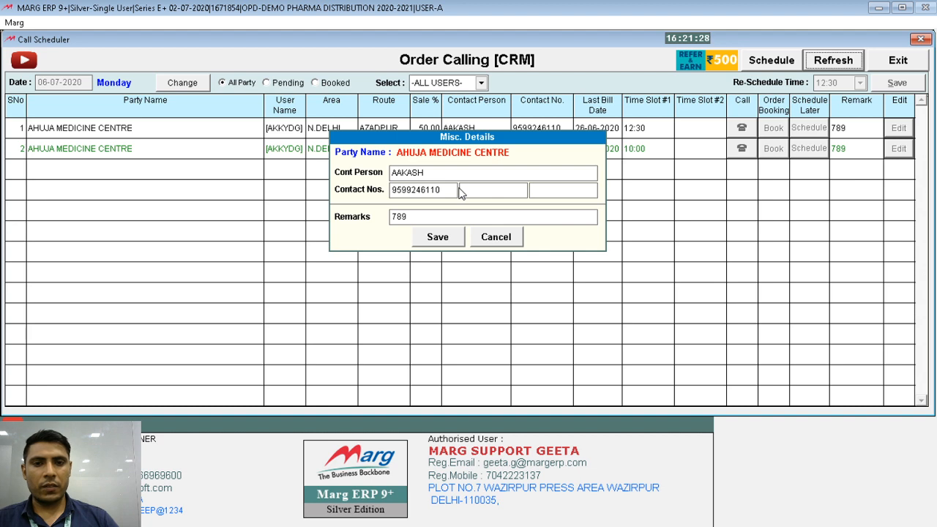
pyautogui.click(439, 237)
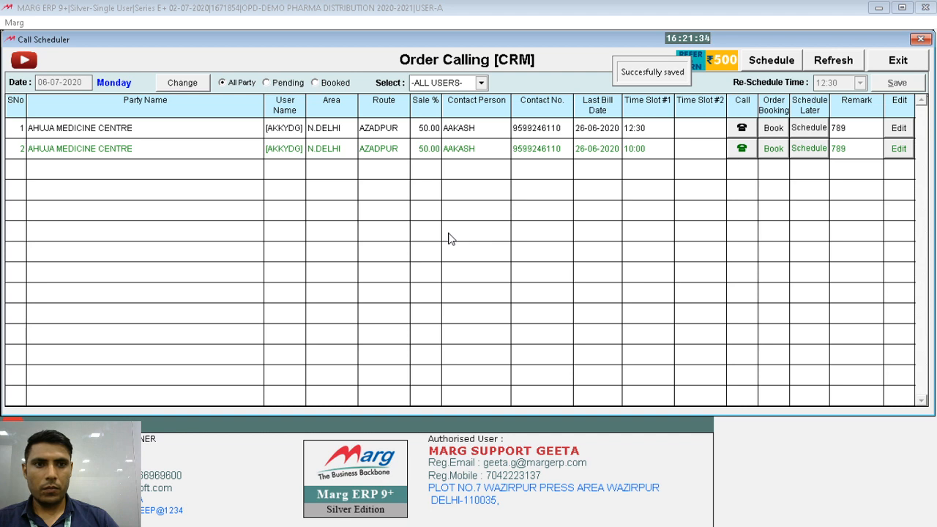
pyautogui.click(768, 59)
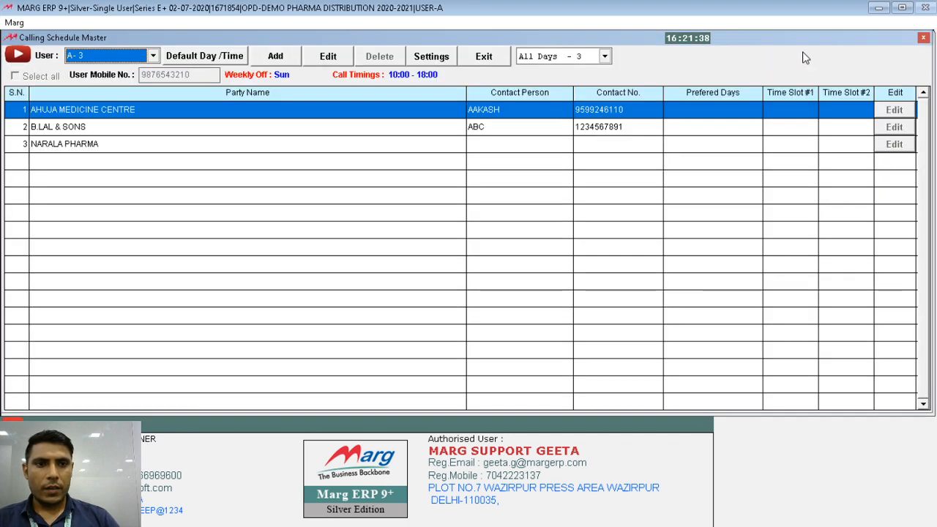
pyautogui.press('Escape')
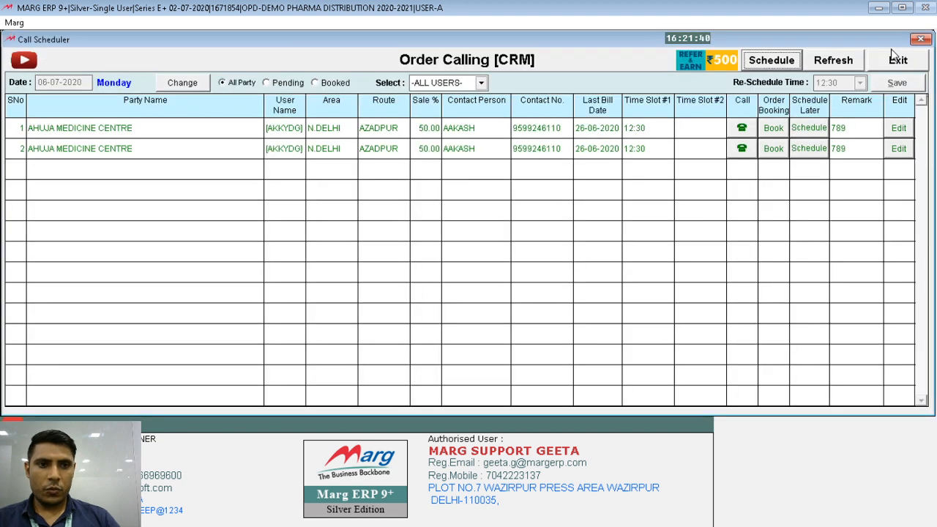
# Select AHUJA MEDICINE CENTRE for editing in the Calling Schedule Master and save its contact details without setting any days or time slots.
pyautogui.click(766, 64)
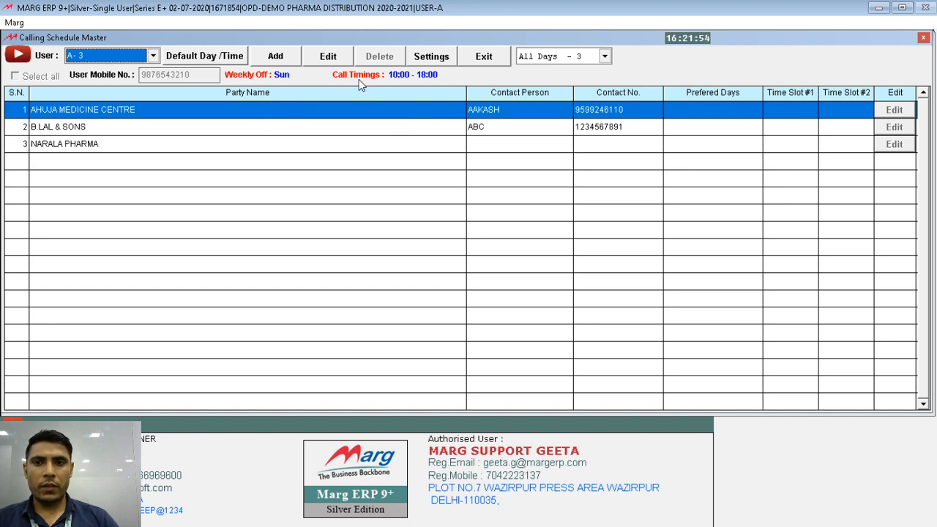
pyautogui.click(328, 58)
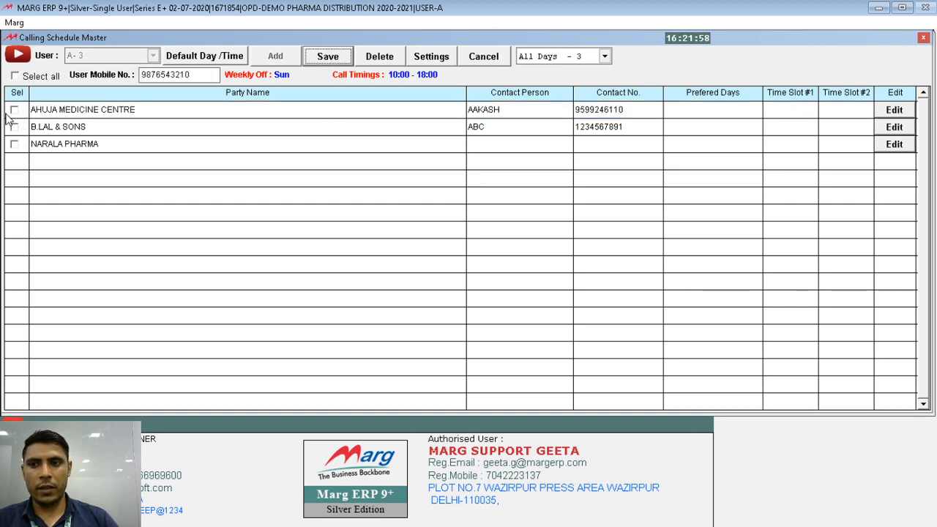
pyautogui.click(14, 111)
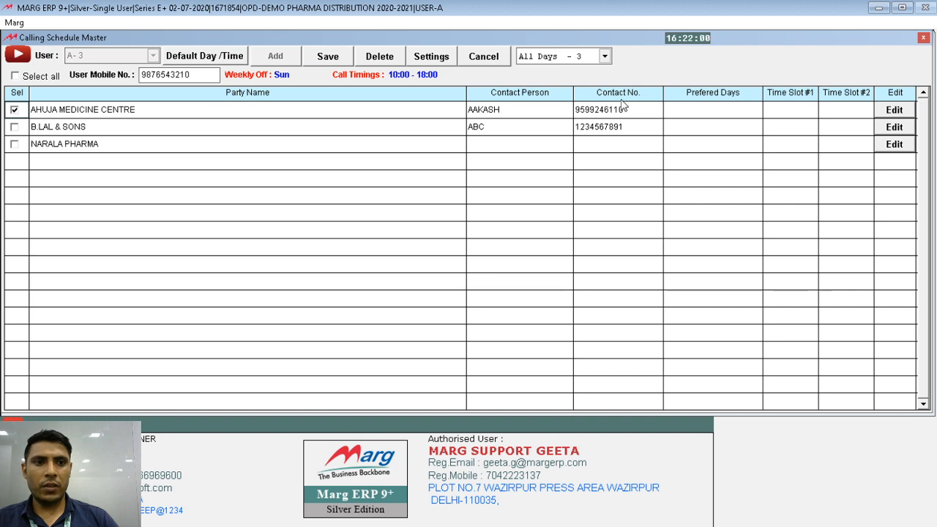
pyautogui.click(894, 115)
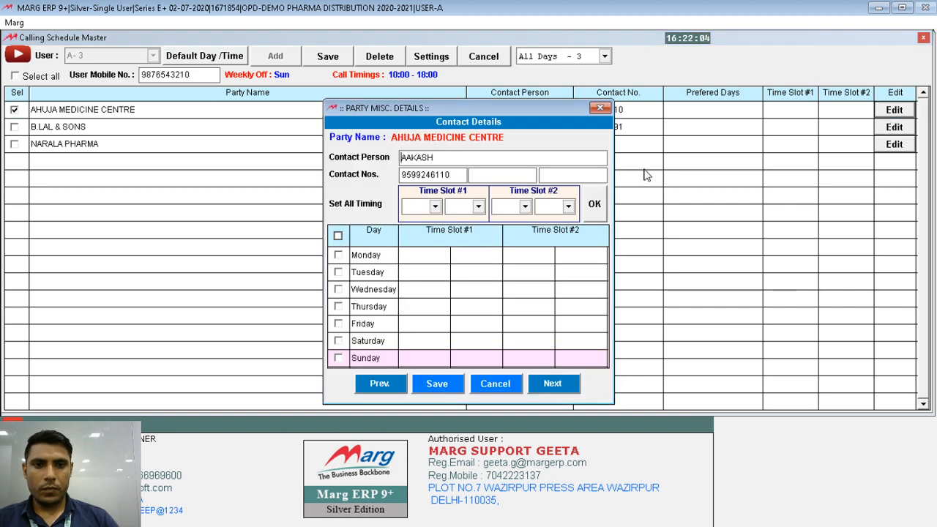
pyautogui.click(441, 382)
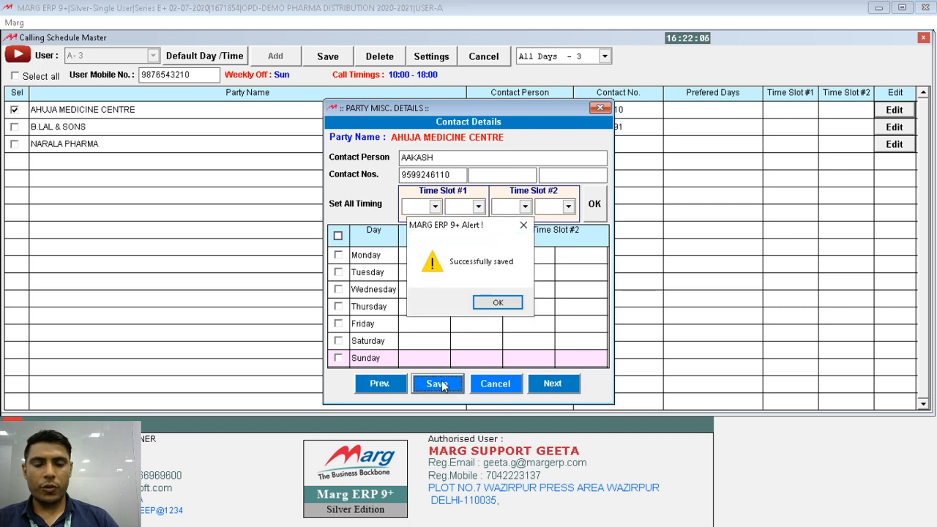
pyautogui.click(490, 303)
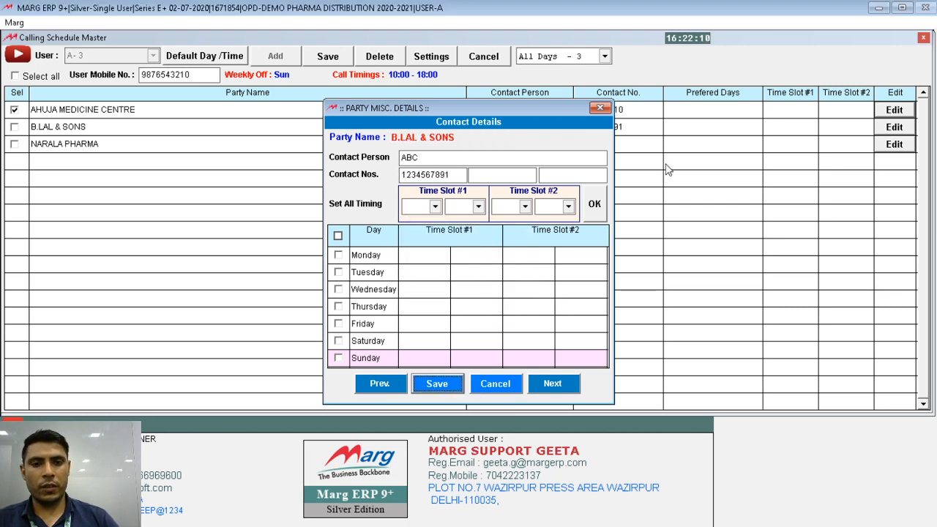
pyautogui.press('Escape')
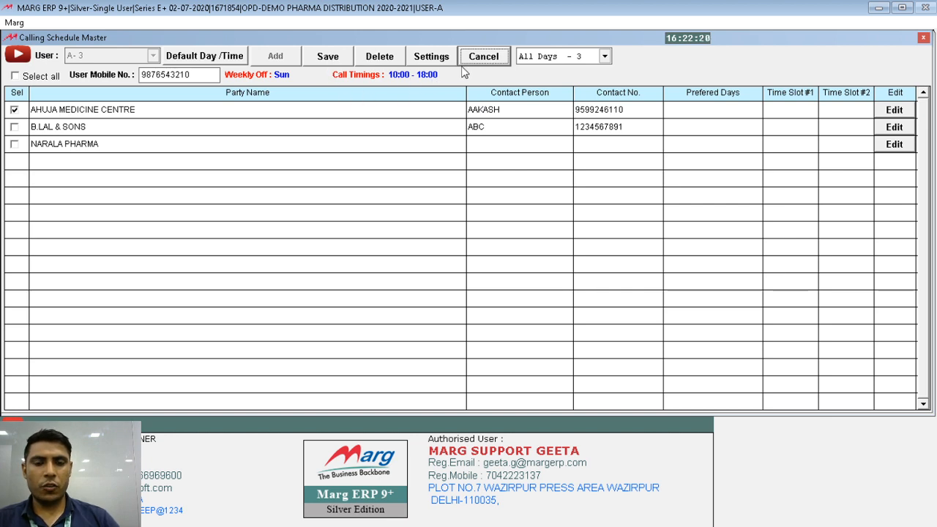
# Save the edited calling schedule of user A and return to the main screen.
pyautogui.click(331, 63)
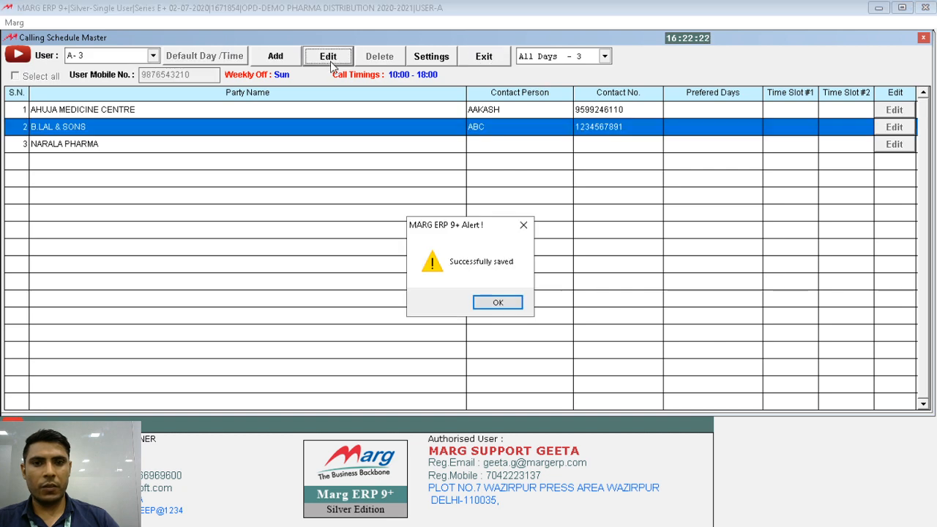
pyautogui.click(499, 301)
pyautogui.click(484, 56)
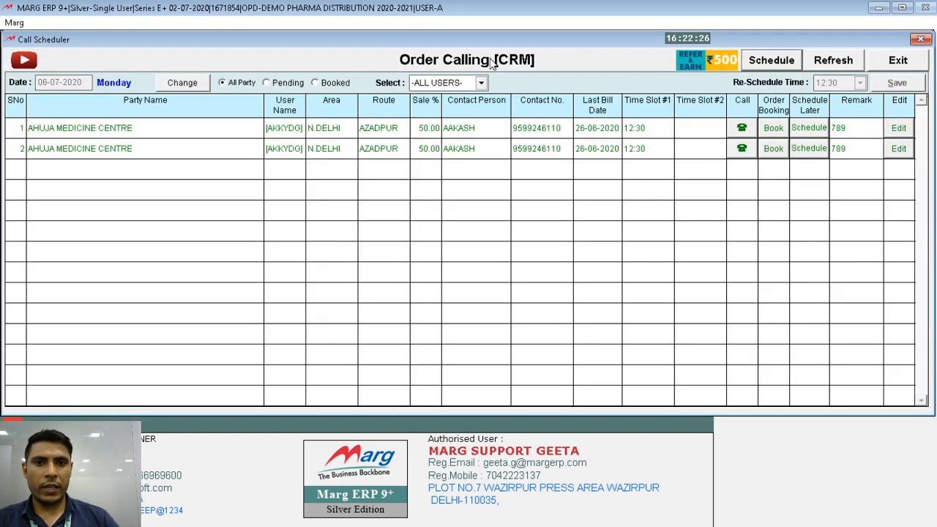
pyautogui.press('Escape')
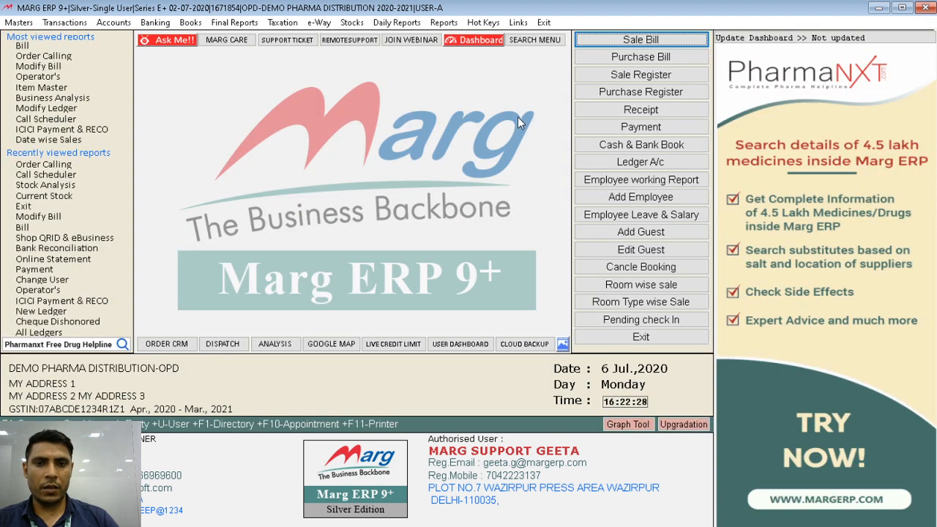
# Open the Order CRM Transfer Calls form.
pyautogui.hotkey('alt', 'r')
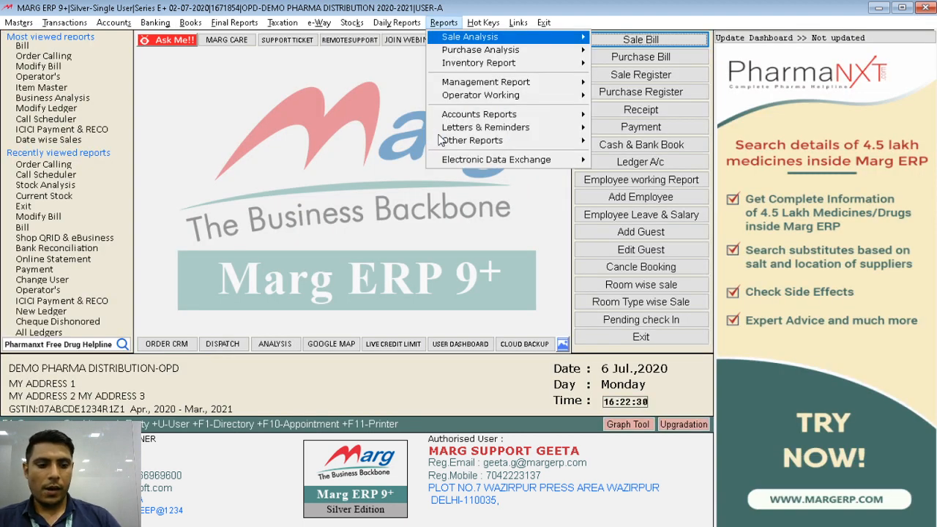
pyautogui.press('Down')
pyautogui.press('Escape')
pyautogui.press('Left')
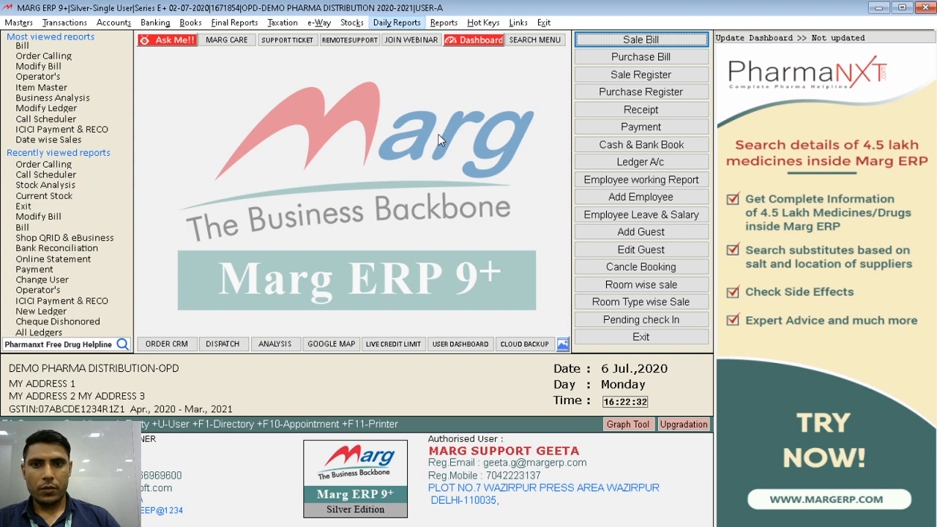
pyautogui.press('Down')
pyautogui.press('Down')
pyautogui.press('Down')
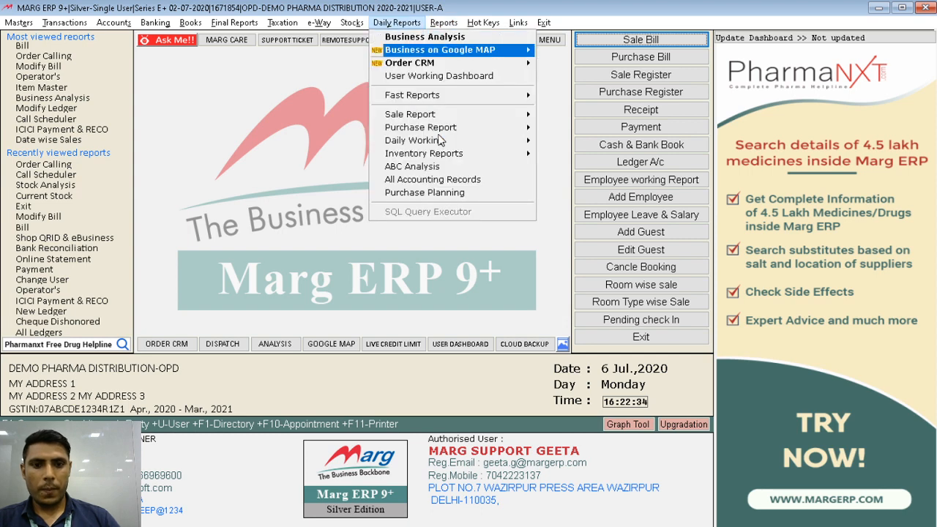
pyautogui.press('Right')
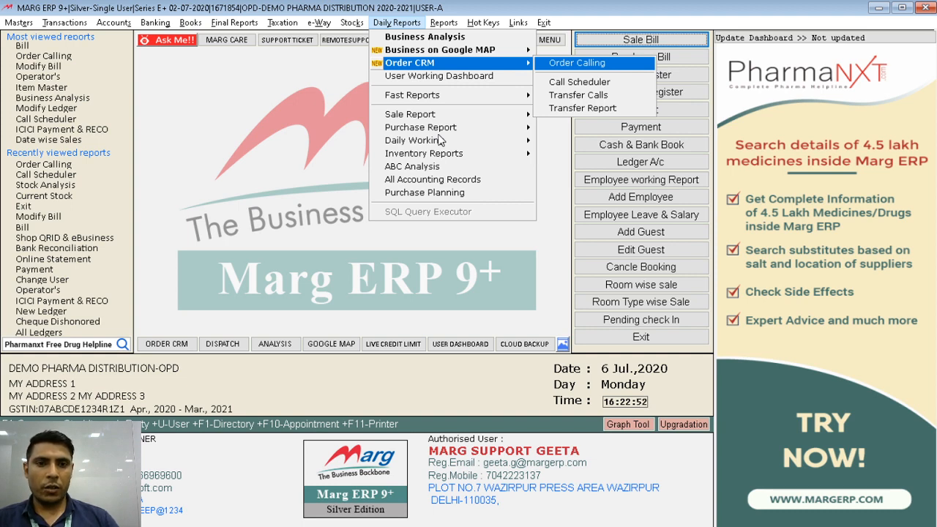
pyautogui.press('Down')
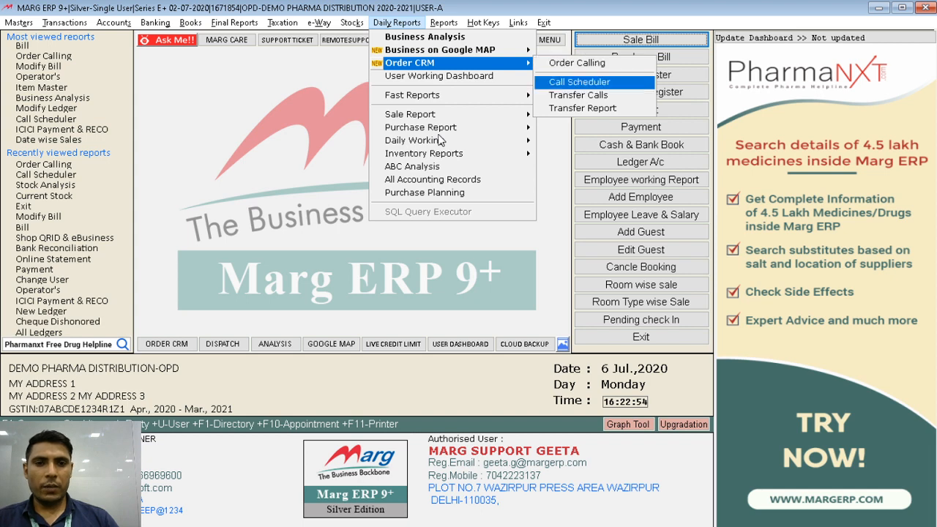
pyautogui.press('Down')
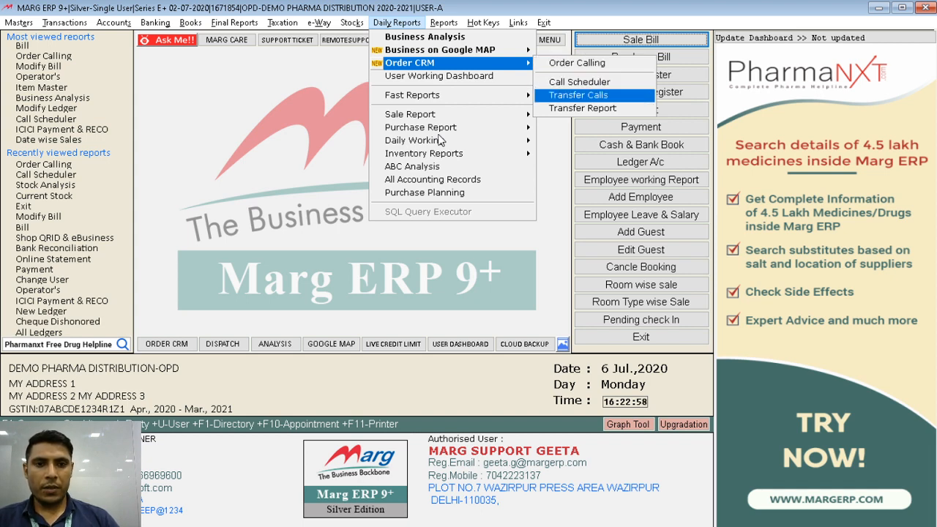
pyautogui.press('Return')
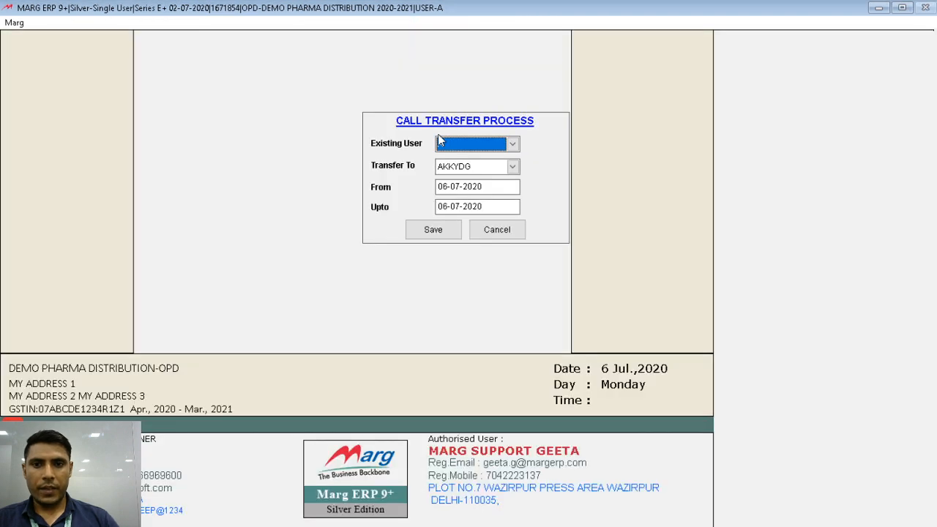
# Transfer the calls of user A to user AKKYDG from 06-07-2020 up to 06-07-2020 and save the transfer.
pyautogui.click(512, 145)
pyautogui.click(513, 145)
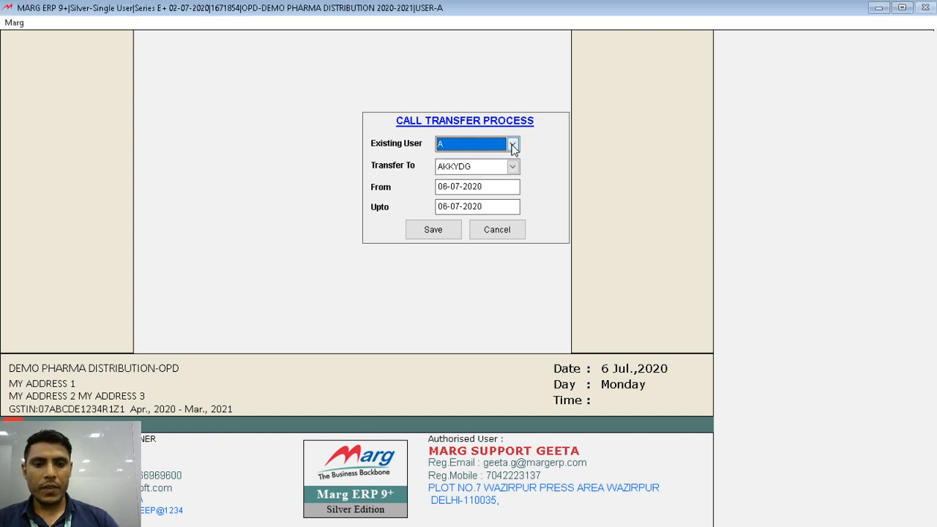
pyautogui.press('Return')
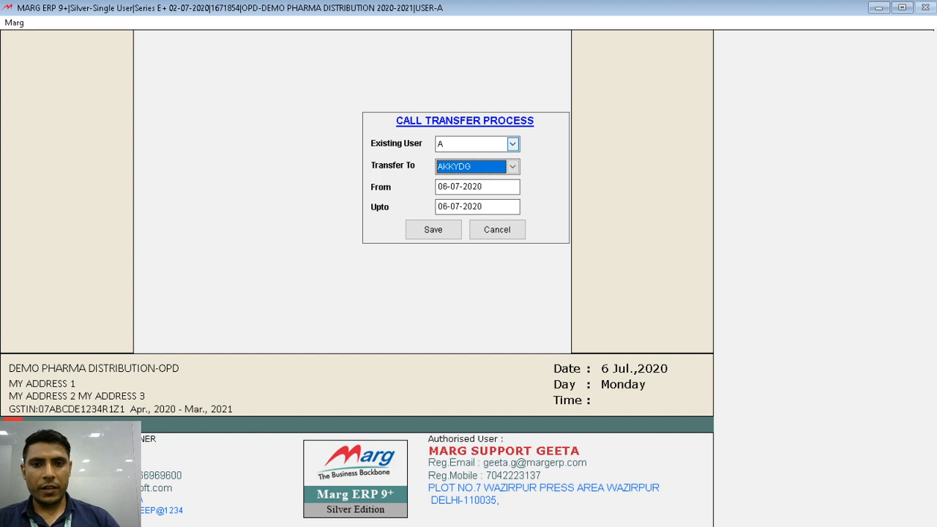
pyautogui.click(512, 167)
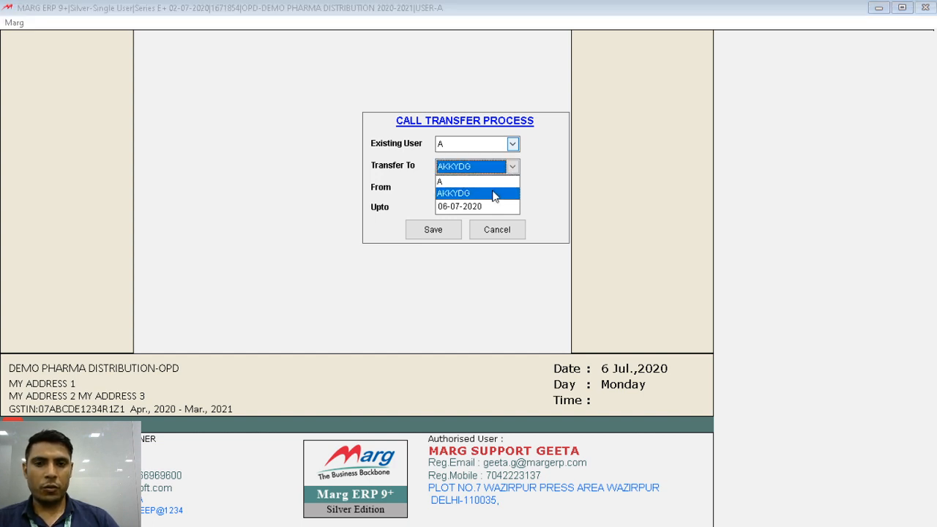
pyautogui.click(494, 195)
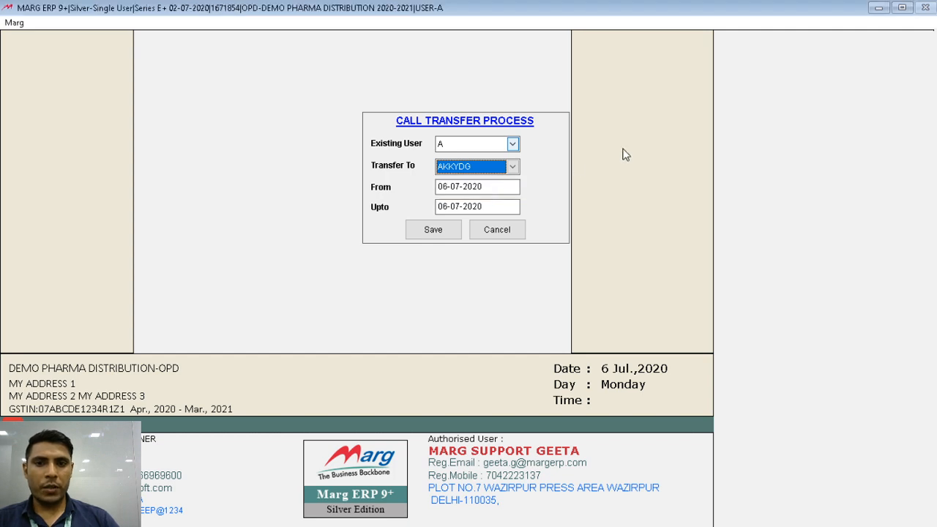
pyautogui.press('Return')
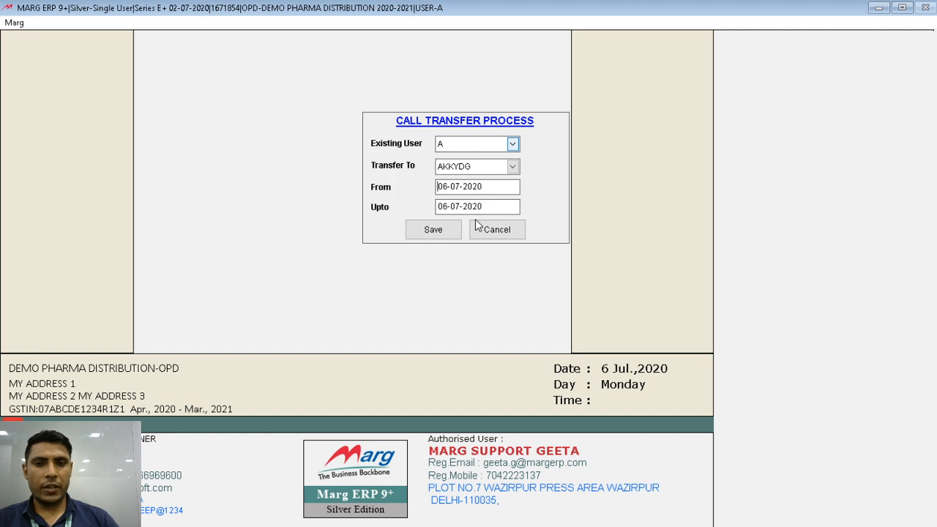
pyautogui.click(453, 231)
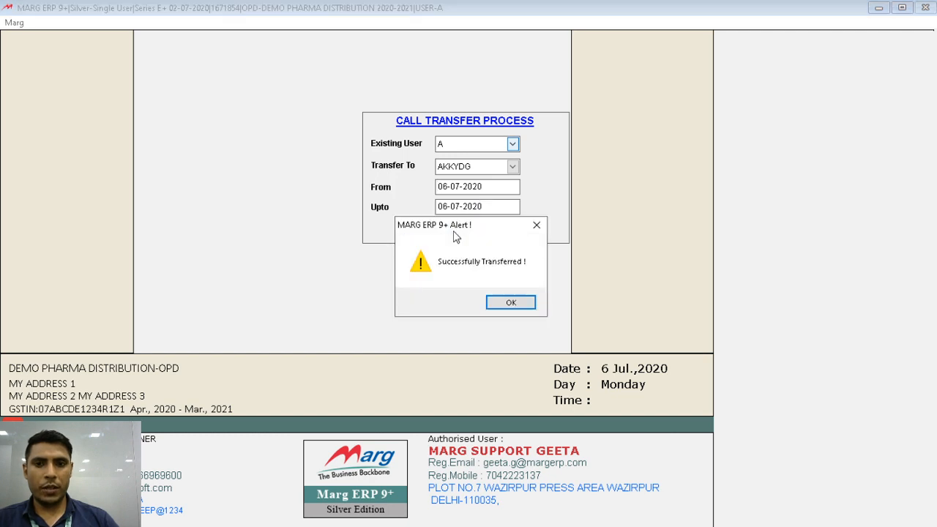
pyautogui.click(502, 306)
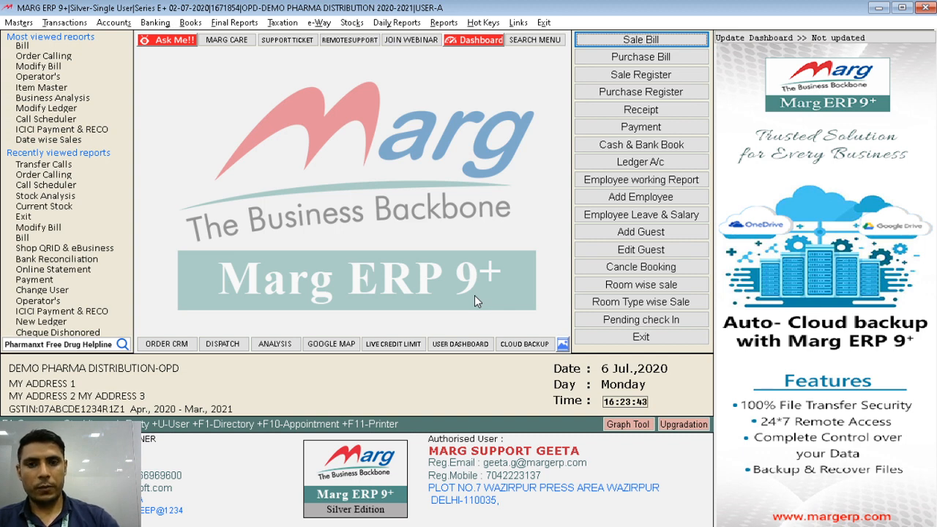
# View the Order CRM Call Transfer Report for 06-07-2020 to 06-07-2020.
pyautogui.hotkey('alt', 'd')
pyautogui.press('Down')
pyautogui.press('Down')
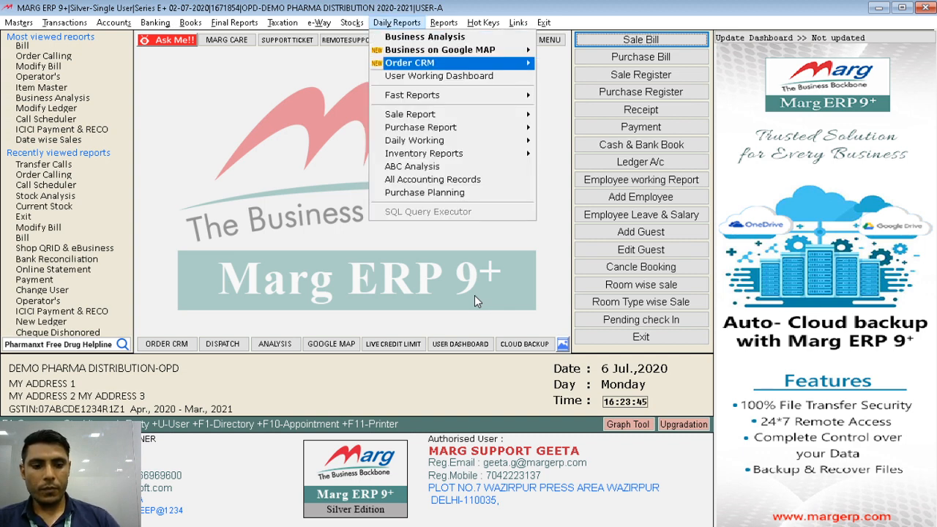
pyautogui.press('Right')
pyautogui.press('Down')
pyautogui.press('Down')
pyautogui.press('Down')
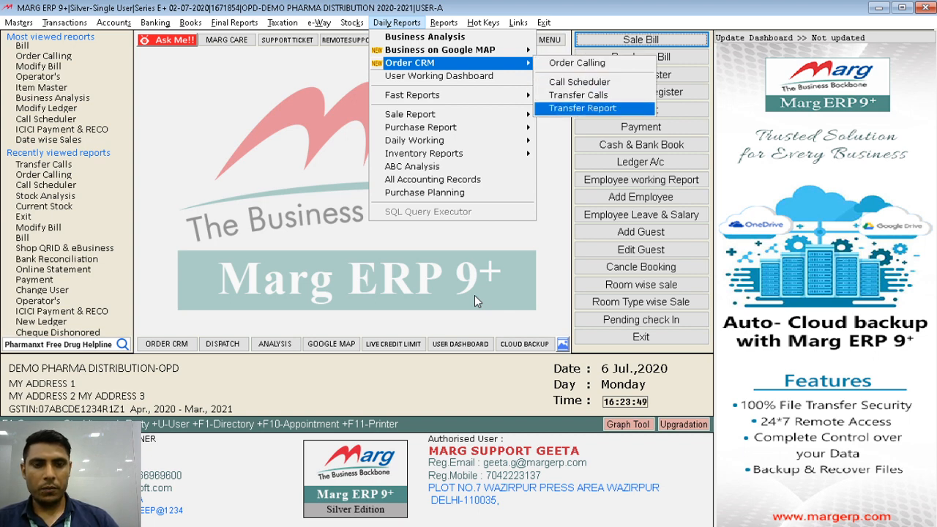
pyautogui.press('Return')
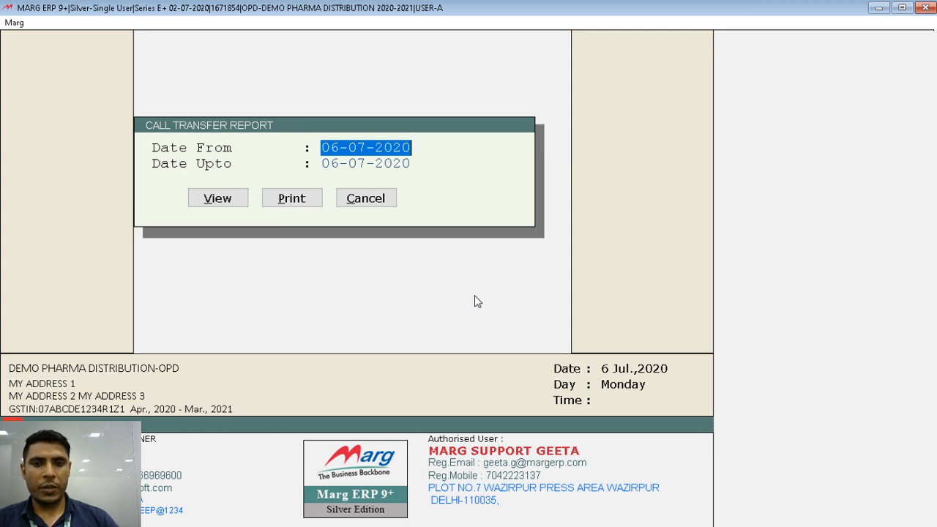
pyautogui.press('Return')
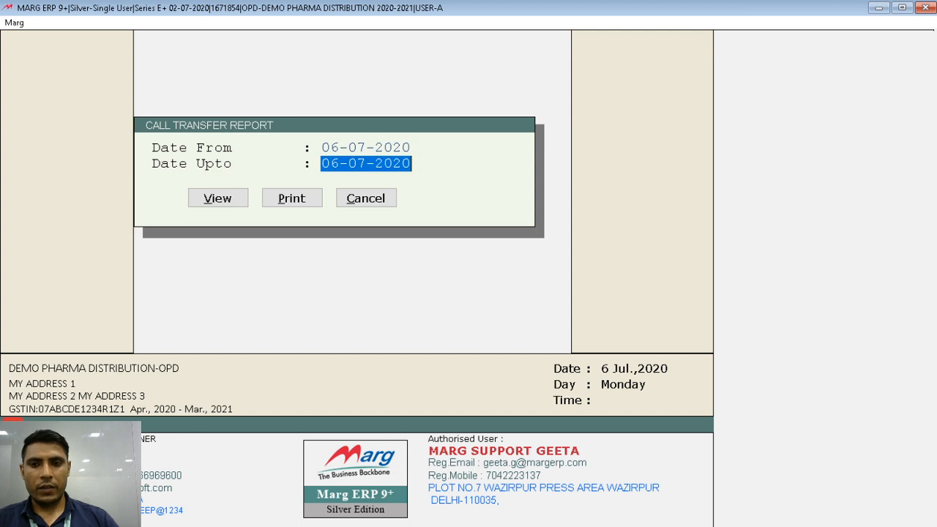
pyautogui.press('Return')
pyautogui.press('Return')
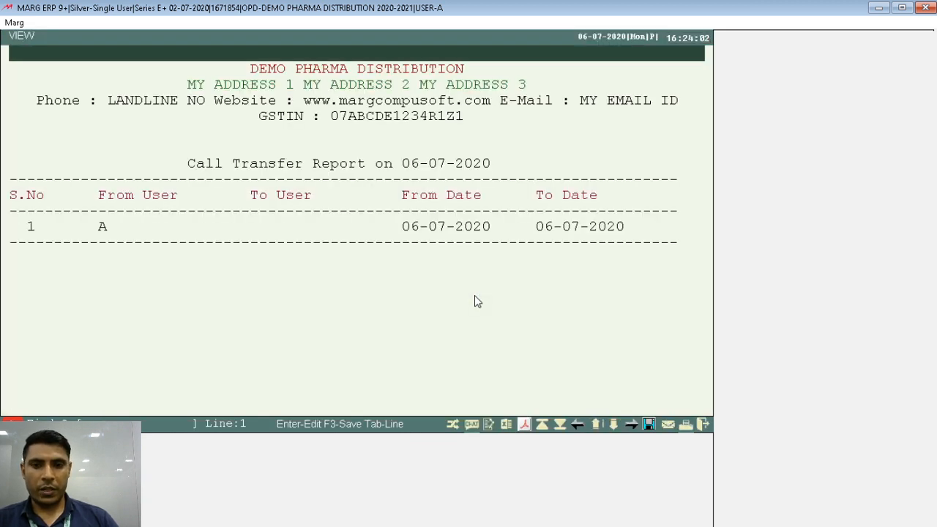
# Examine the users and dates of the first entry in the Call Transfer Report, and close the report.
pyautogui.press('Down')
pyautogui.press('Down')
pyautogui.press('Down')
pyautogui.press('Down')
pyautogui.press('Down')
pyautogui.press('Down')
pyautogui.press('Down')
pyautogui.press('Down')
pyautogui.press('Down')
pyautogui.press('Down')
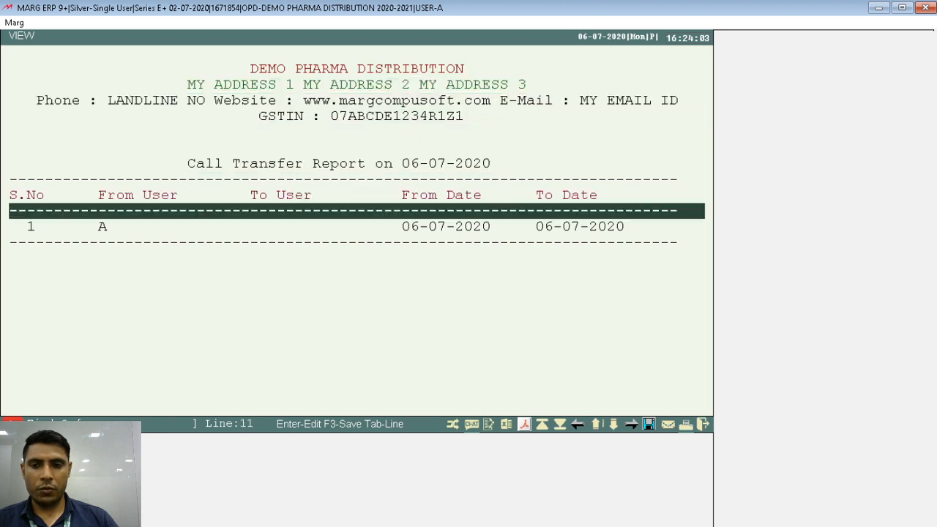
pyautogui.press('Down')
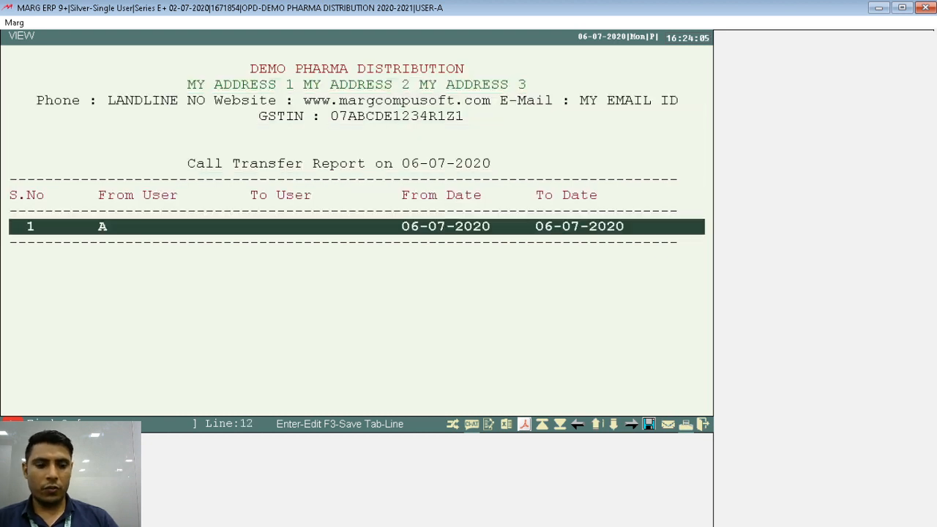
pyautogui.press('Right')
pyautogui.press('Right')
pyautogui.press('Left')
pyautogui.press('Left')
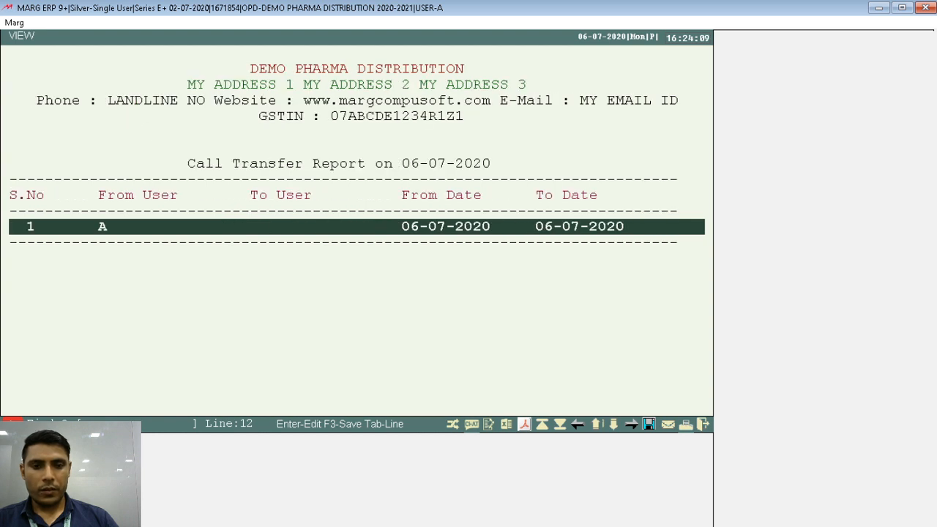
pyautogui.press('Right')
pyautogui.press('Left')
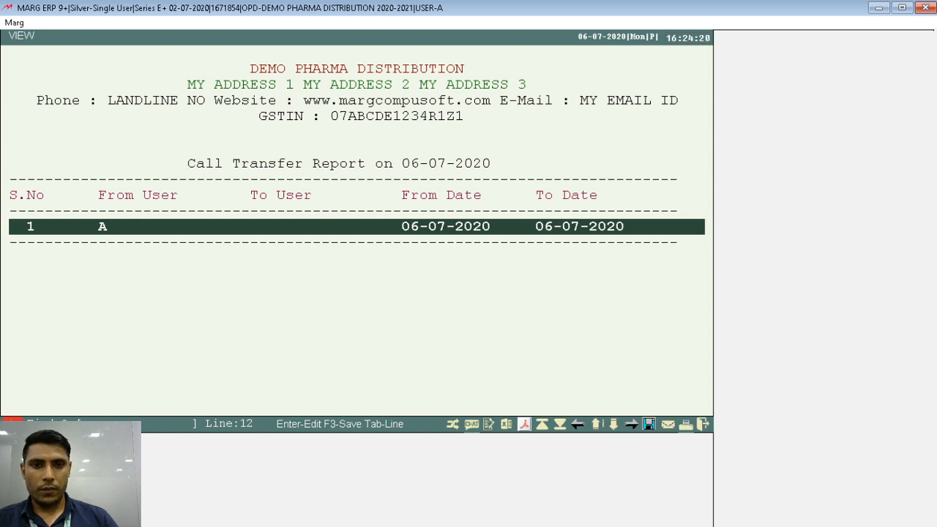
pyautogui.press('Escape')
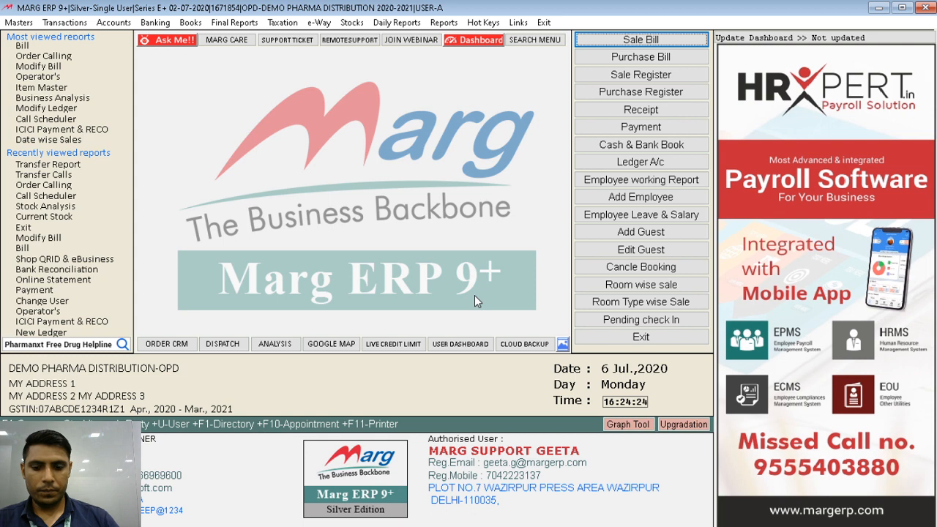
pyautogui.hotkey('alt', 'd')
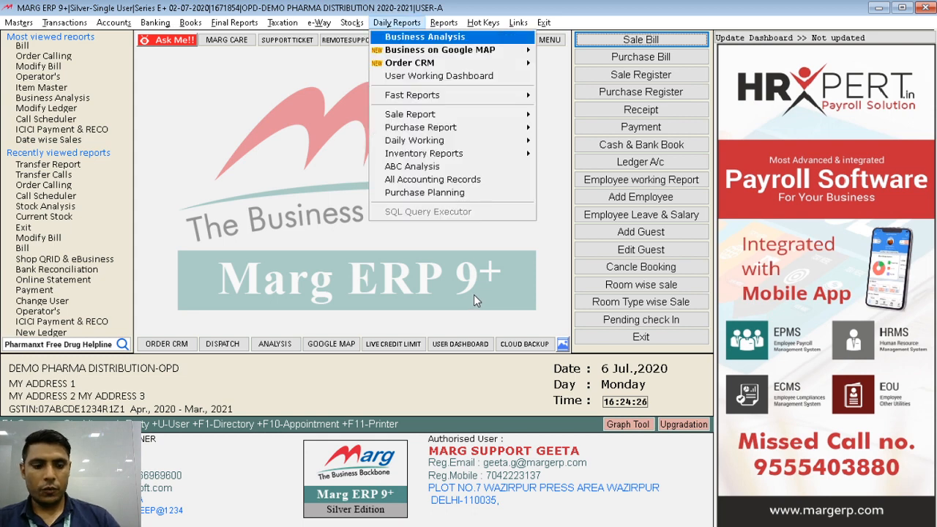
pyautogui.press('Down')
pyautogui.press('Down')
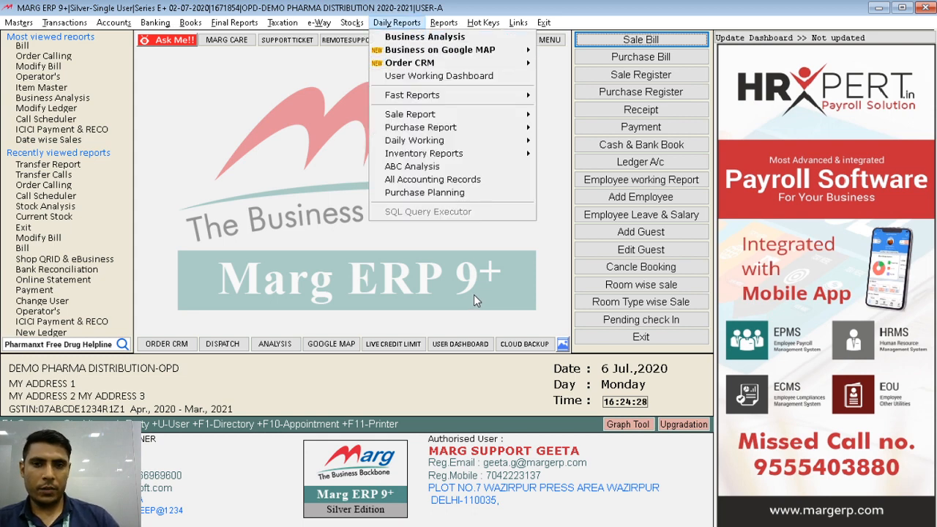
pyautogui.press('Right')
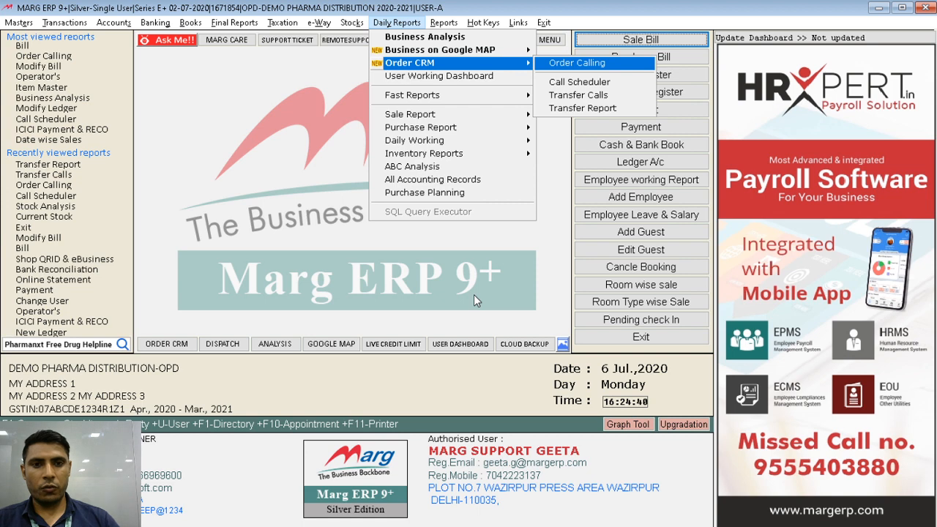
pyautogui.press('Escape')
pyautogui.press('Escape')
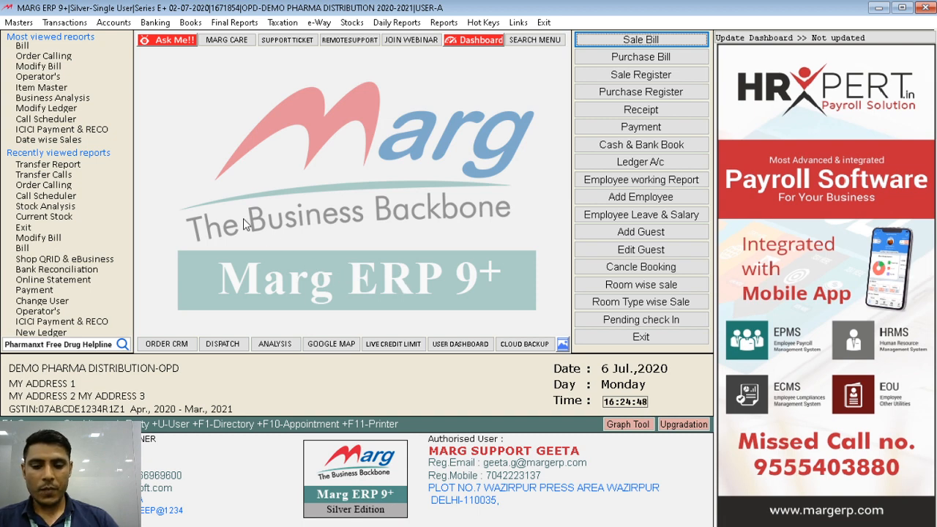
pyautogui.hotkey('alt', 'd')
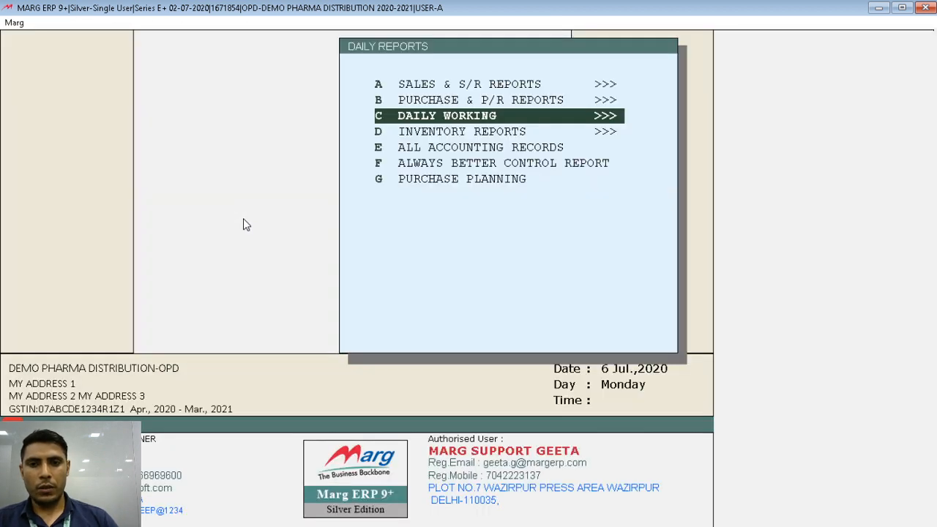
pyautogui.press('Escape')
# Open the list of all ledger accounts and locate the AHUJA MEDICINE CENTRE account.
pyautogui.hotkey('alt', 'l')
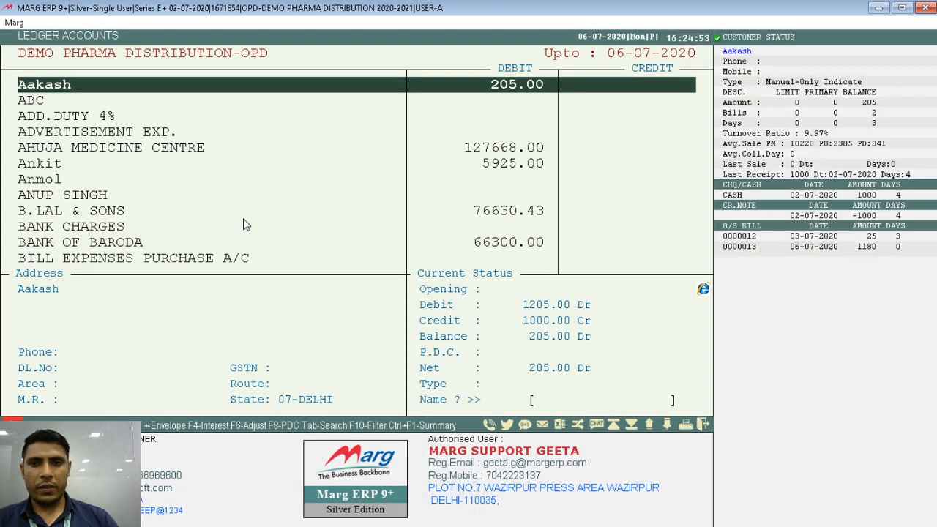
pyautogui.press('Down')
pyautogui.press('Down')
pyautogui.press('Down')
pyautogui.press('Down')
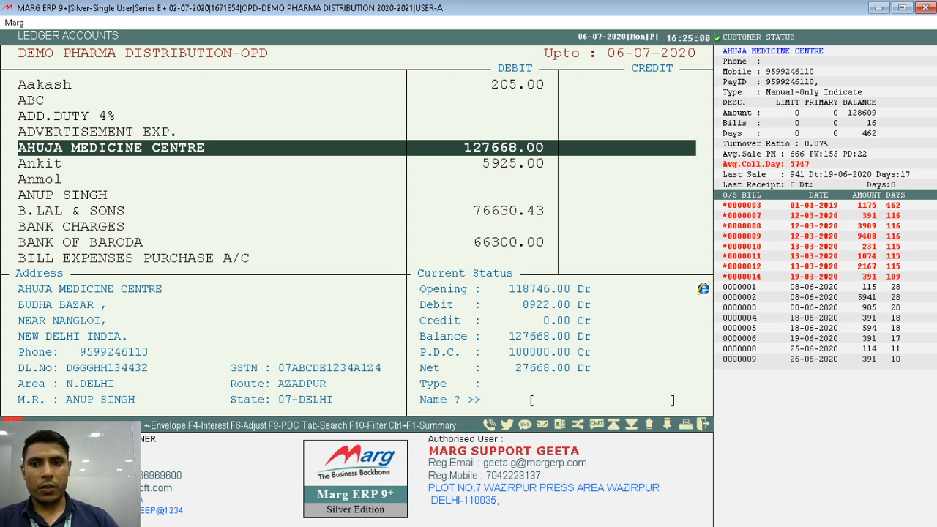
pyautogui.click(272, 148)
pyautogui.press('Escape')
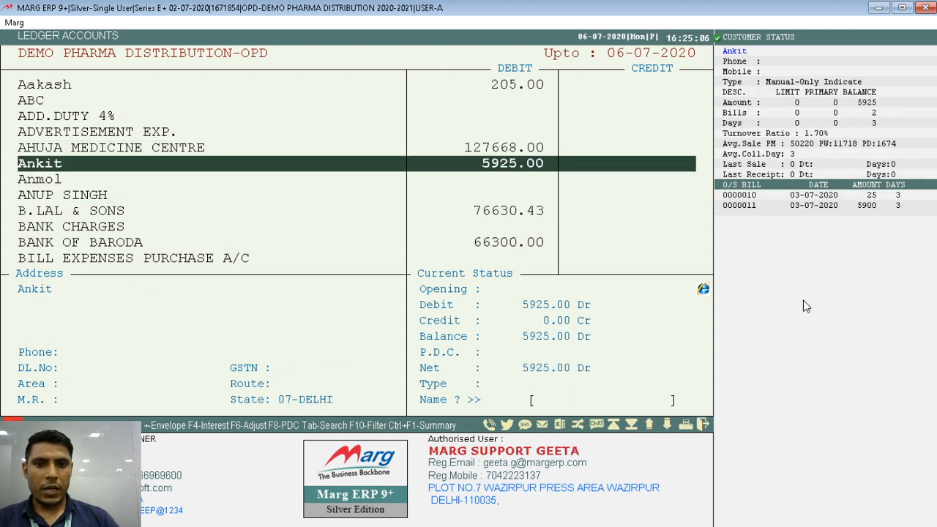
# Try calling the party listed below AHUJA MEDICINE CENTRE, call AHUJA MEDICINE CENTRE itself, and close the ledger list.
pyautogui.click(488, 425)
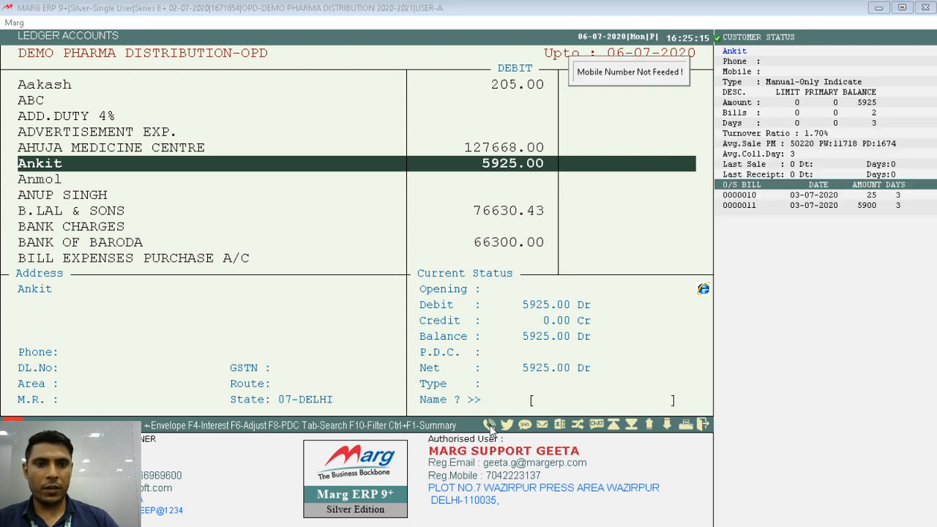
pyautogui.press('Up')
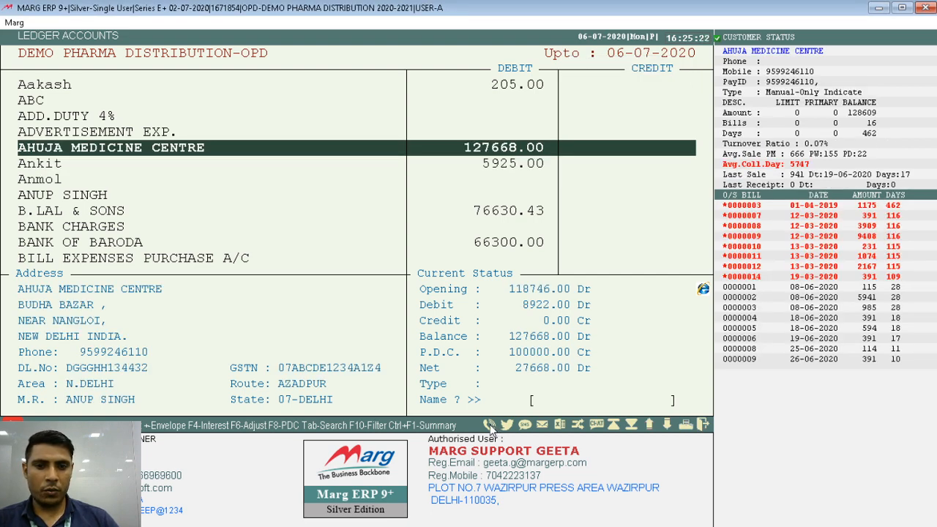
pyautogui.click(490, 425)
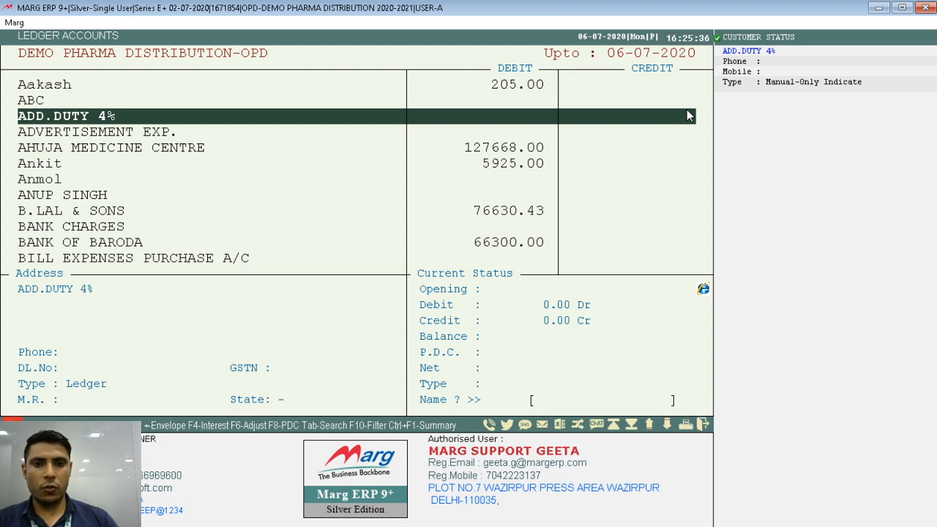
pyautogui.press('Down')
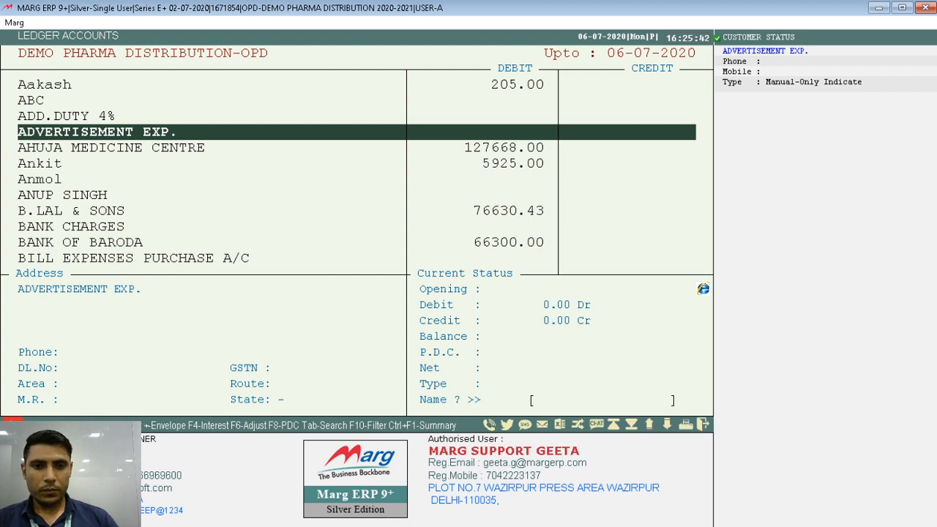
pyautogui.press('Down')
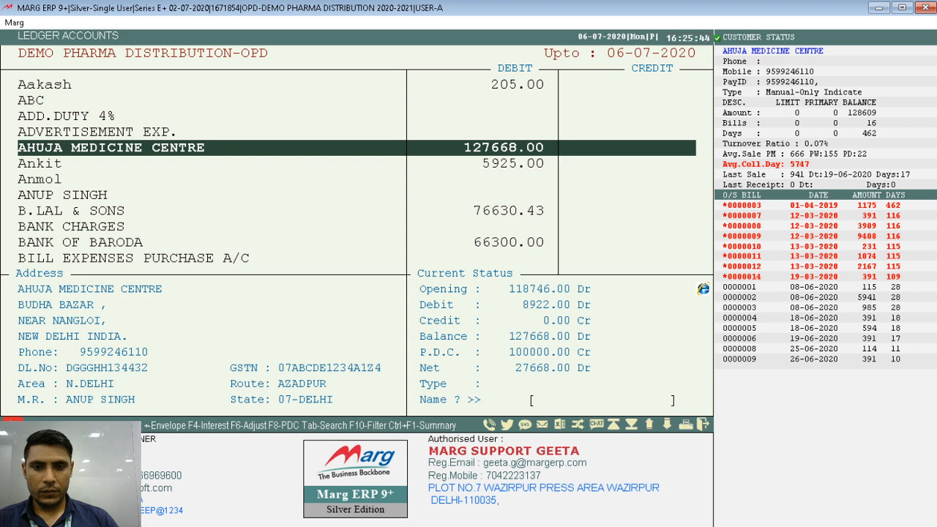
pyautogui.press('Escape')
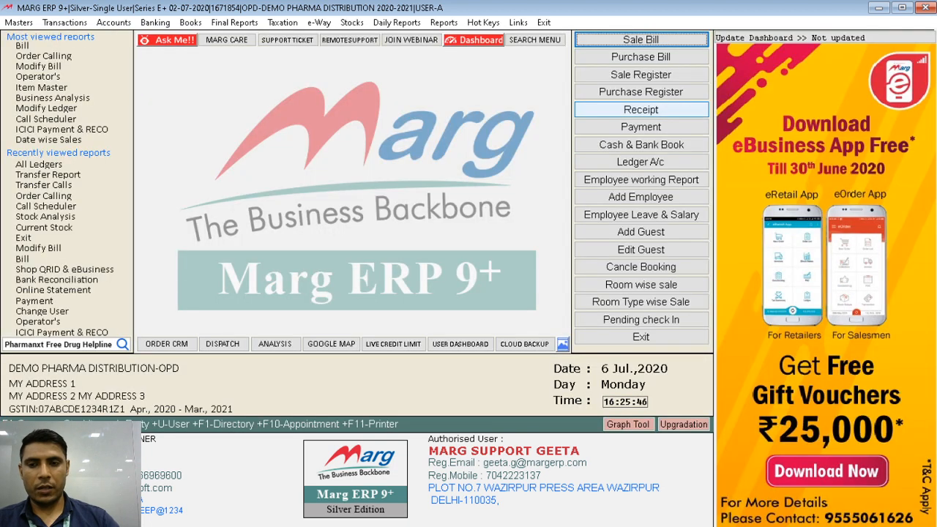
# Open the whole debtors outstanding report with its default options and select the B.LAL & SONS bill dated 17-07-17.
pyautogui.hotkey('alt', 'o')
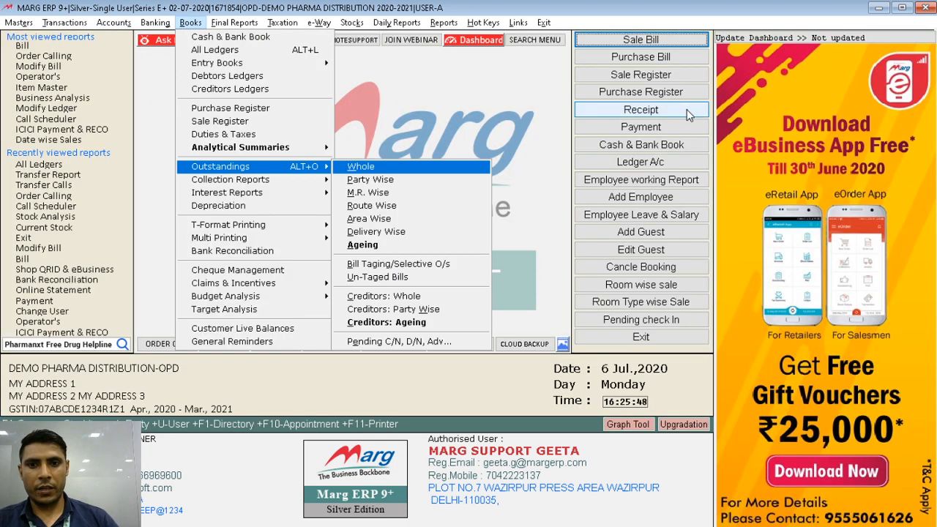
pyautogui.press('Down')
pyautogui.press('Up')
pyautogui.press('Return')
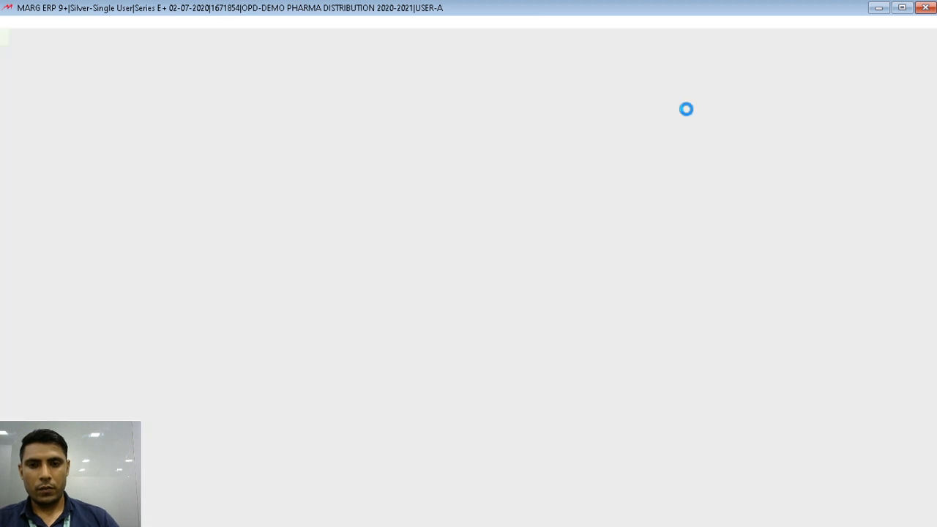
pyautogui.press('Return')
pyautogui.press('Return')
pyautogui.press('Return')
pyautogui.press('Return')
pyautogui.press('Return')
pyautogui.press('Return')
pyautogui.press('Return')
pyautogui.press('Return')
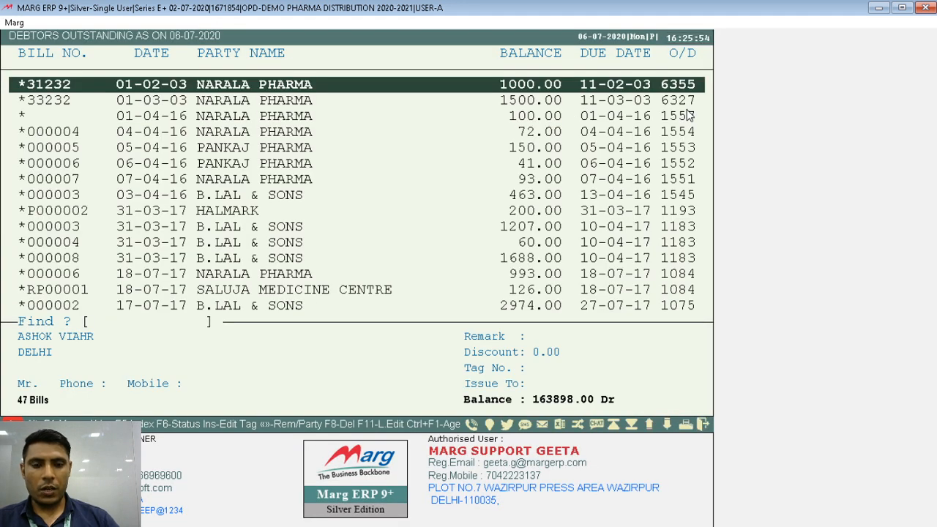
pyautogui.click(603, 183)
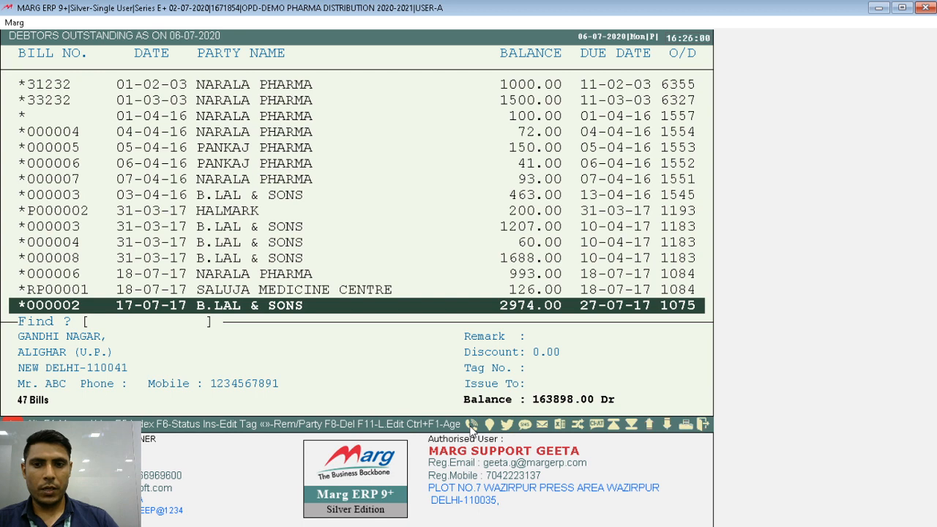
# Browse the parties in the debtors outstanding report from the B.LAL & SONS bill up to NARALA PHARMA bill 33232, and close the report.
pyautogui.press('Up')
pyautogui.press('Up')
pyautogui.press('Up')
pyautogui.press('Up')
pyautogui.press('Up')
pyautogui.press('Up')
pyautogui.press('Up')
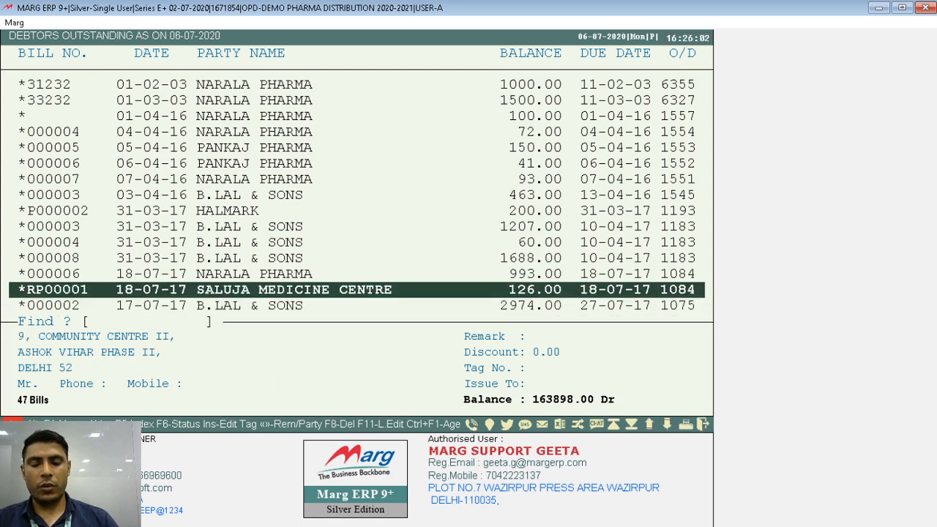
pyautogui.press('Up')
pyautogui.press('Up')
pyautogui.press('Up')
pyautogui.press('Up')
pyautogui.press('Up')
pyautogui.press('Up')
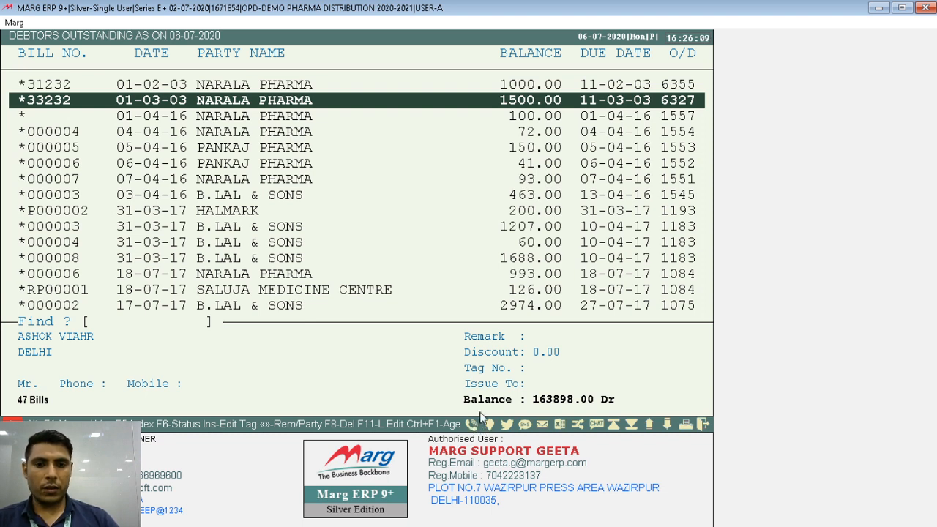
pyautogui.press('Escape')
pyautogui.press('Escape')
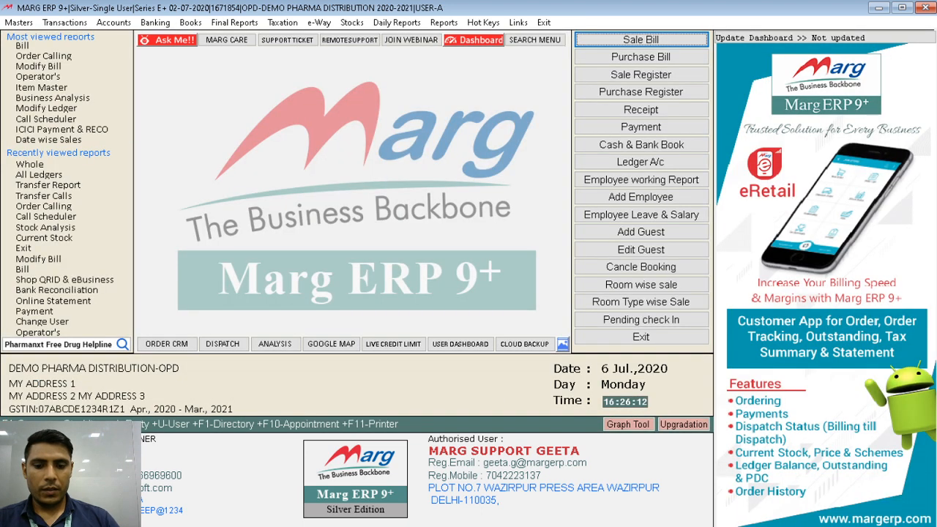
# Open the sale bills for modification with the default options Edit, All Time and All Ledger.
pyautogui.hotkey('alt', 'm')
pyautogui.press('Return')
pyautogui.press('Return')
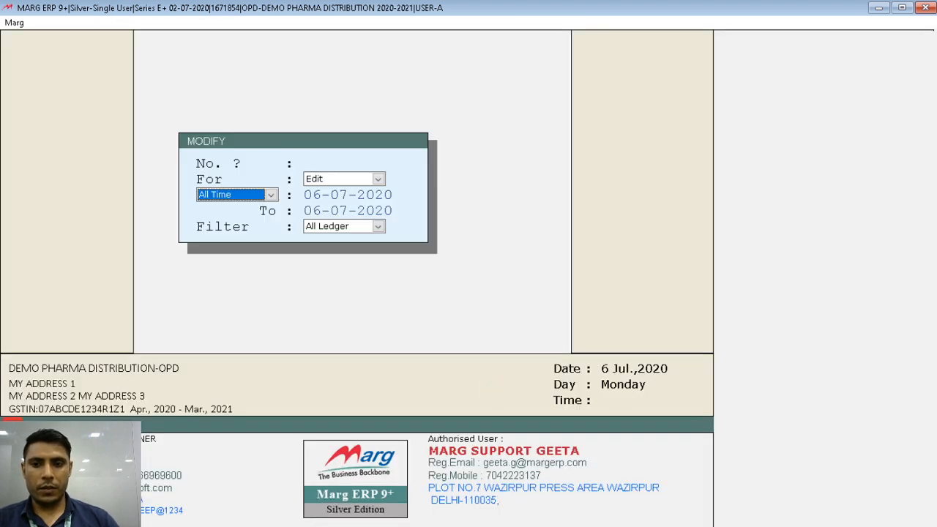
pyautogui.press('Return')
pyautogui.press('Return')
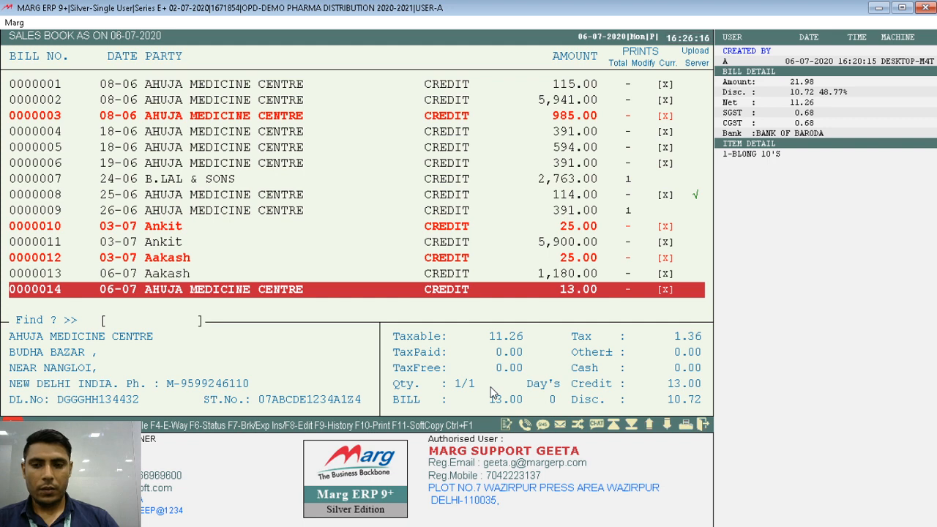
# Try calling the party of bill 0000011, look through the neighbouring bills, and close the sales book.
pyautogui.press('Up')
pyautogui.press('Up')
pyautogui.press('Up')
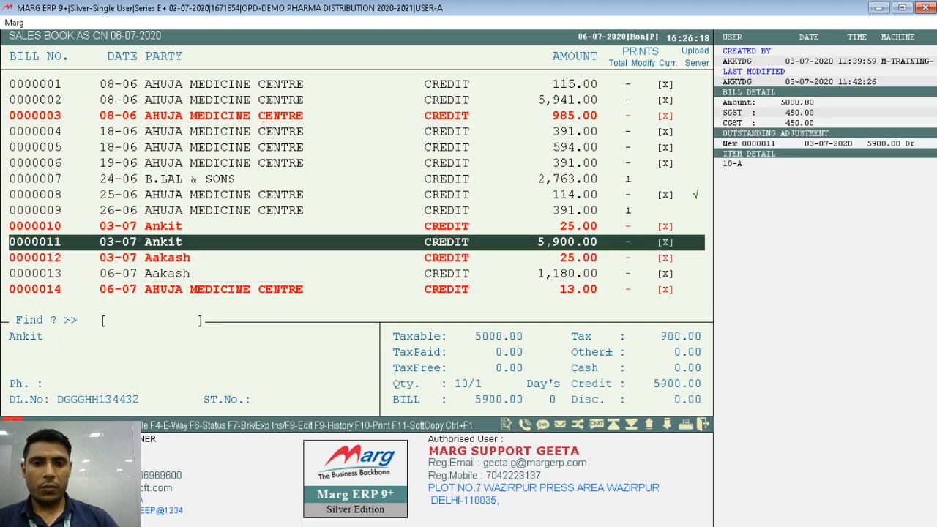
pyautogui.click(526, 424)
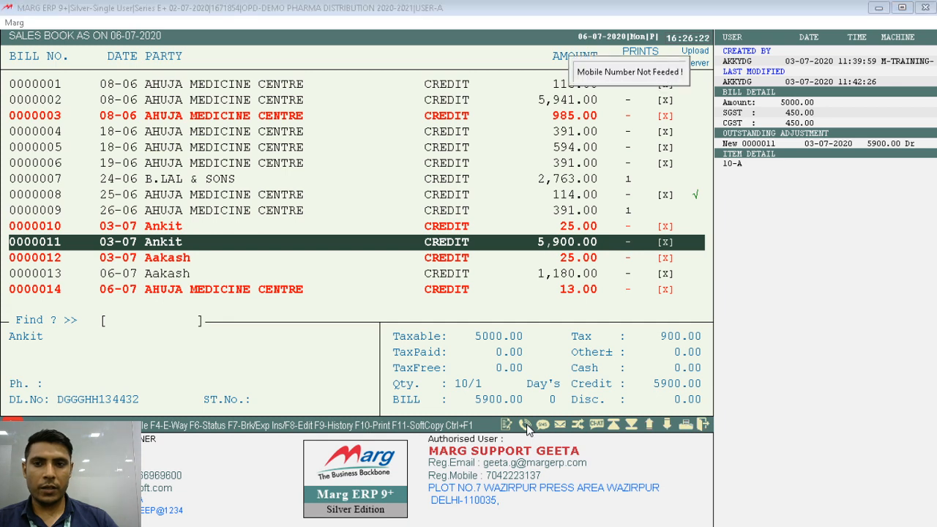
pyautogui.click(504, 276)
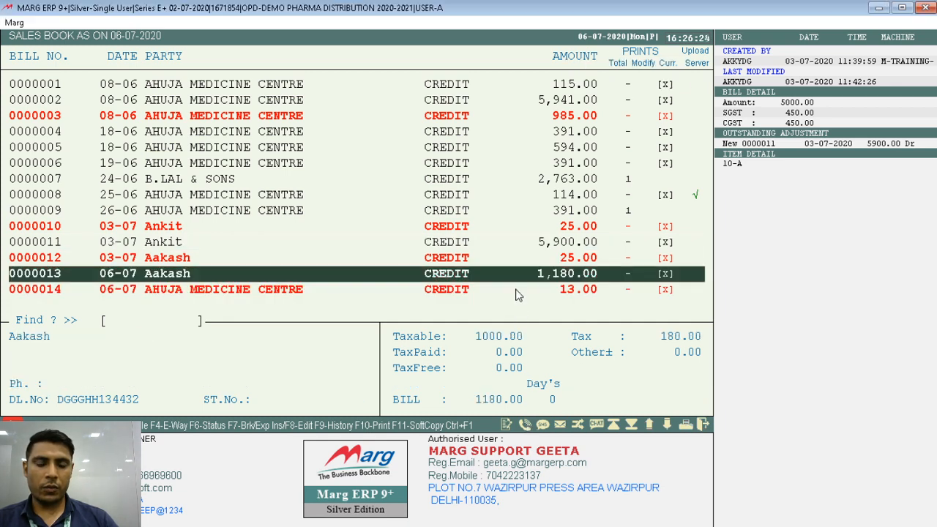
pyautogui.press('Up')
pyautogui.press('Up')
pyautogui.press('Up')
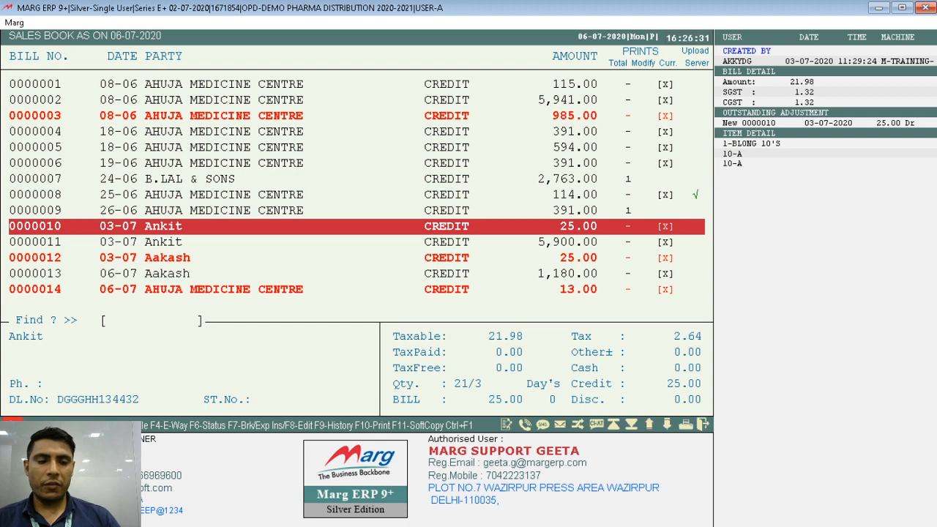
pyautogui.press('Escape')
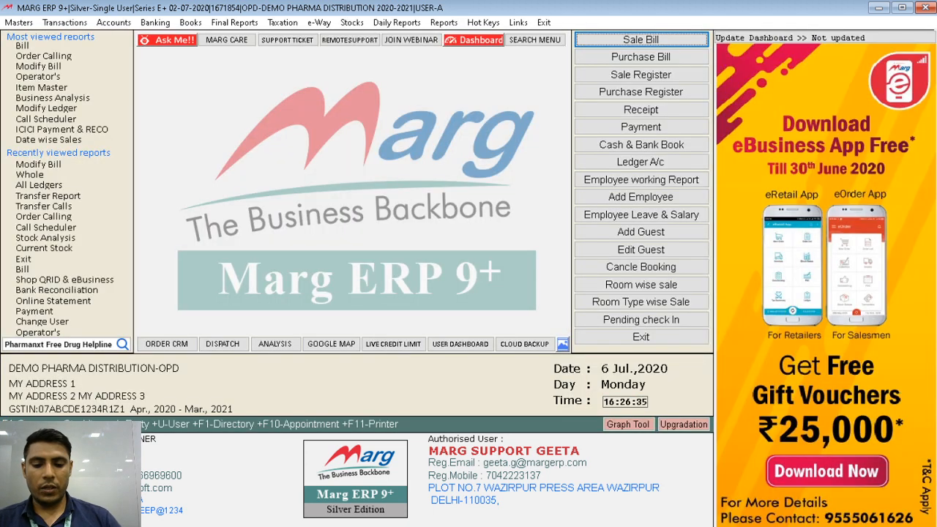
# Open the Control Room from the MARG setups and start a search in all its settings.
pyautogui.hotkey('alt', 'm')
pyautogui.press('Up')
pyautogui.press('Up')
pyautogui.press('Up')
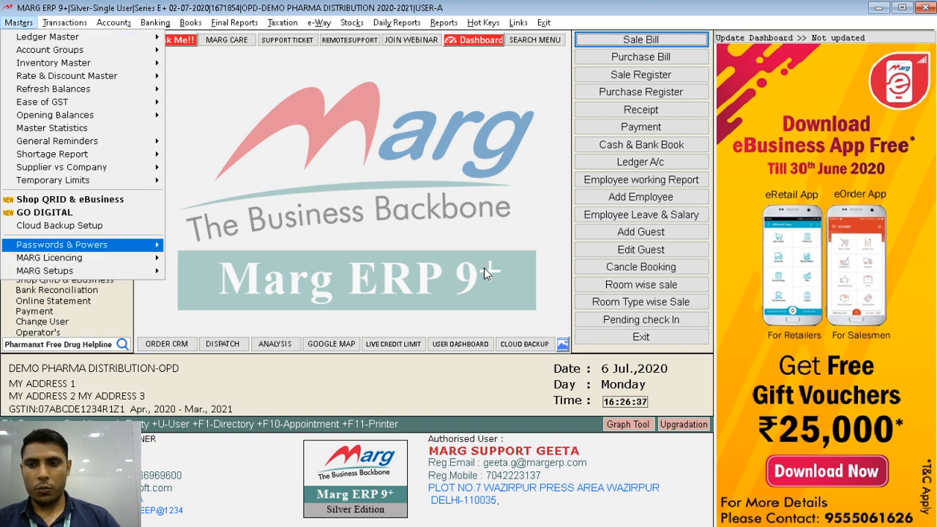
pyautogui.press('Down')
pyautogui.press('Down')
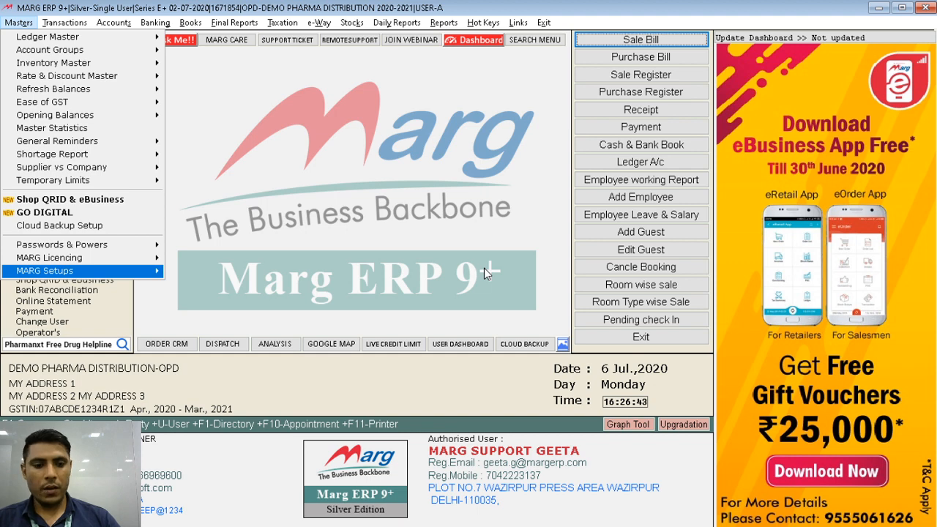
pyautogui.press('Right')
pyautogui.press('Return')
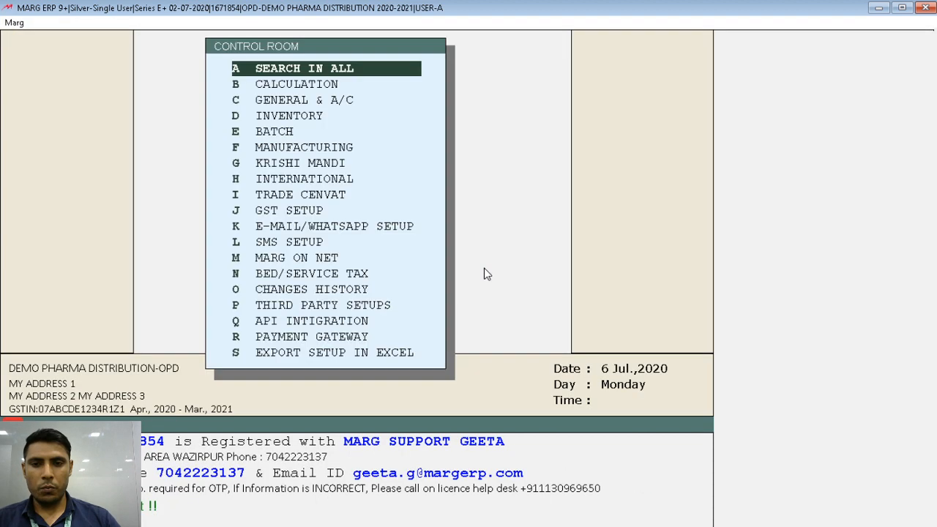
pyautogui.press('Return')
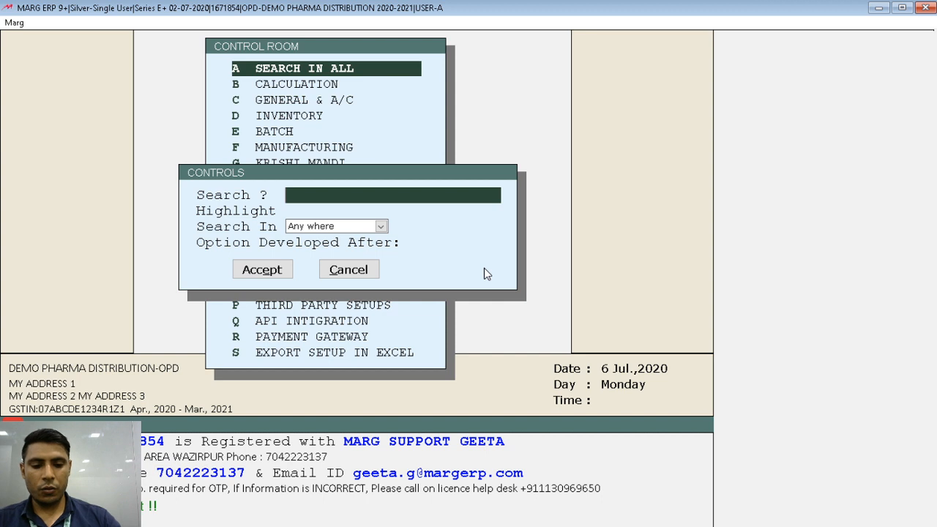
# Search the control settings for ORDER CALLING, keeping the search scope at Any where.
pyautogui.write('ORDER ')
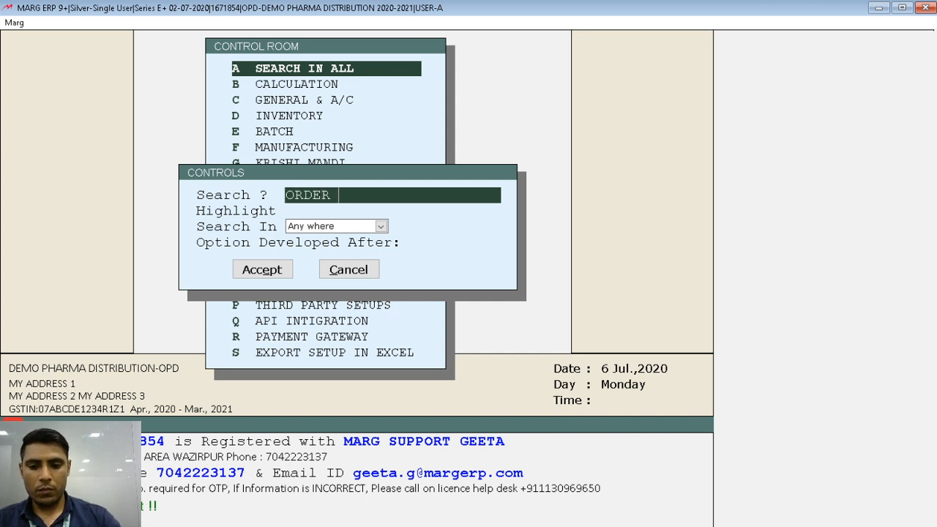
pyautogui.write('CALLING')
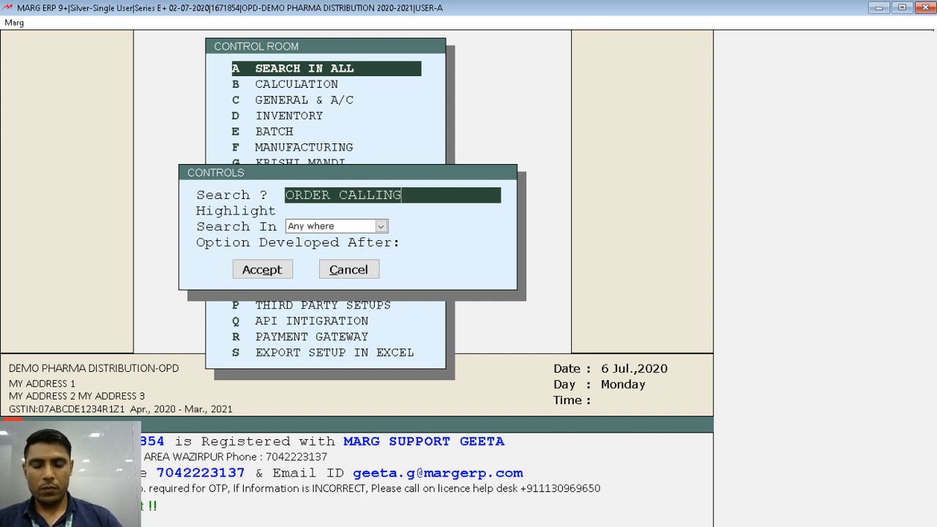
pyautogui.press('Return')
pyautogui.press('Return')
pyautogui.press('Return')
pyautogui.press('Return')
pyautogui.press('Return')
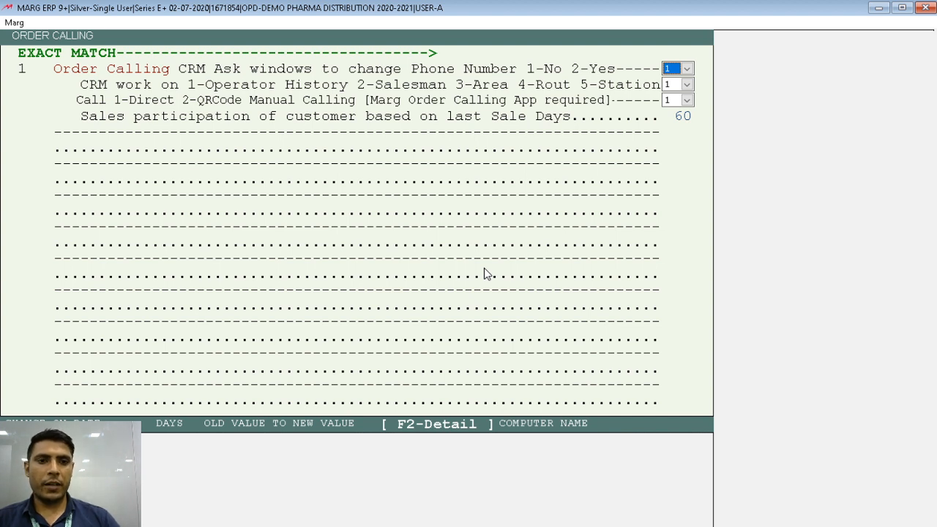
# Set the Order Calling CRM option that asks to change the phone number to 2-Yes, keep the other options, and save the changes.
pyautogui.hotkey('alt', 'Down')
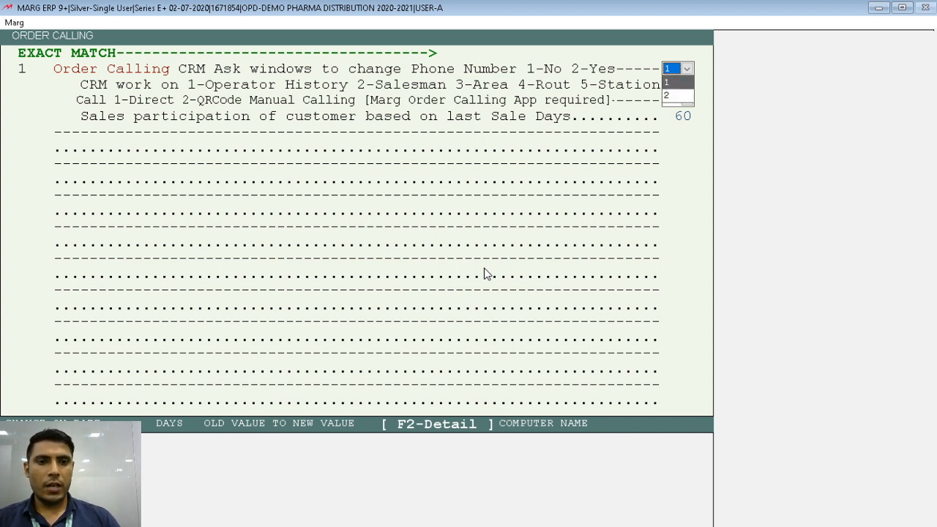
pyautogui.press('Down')
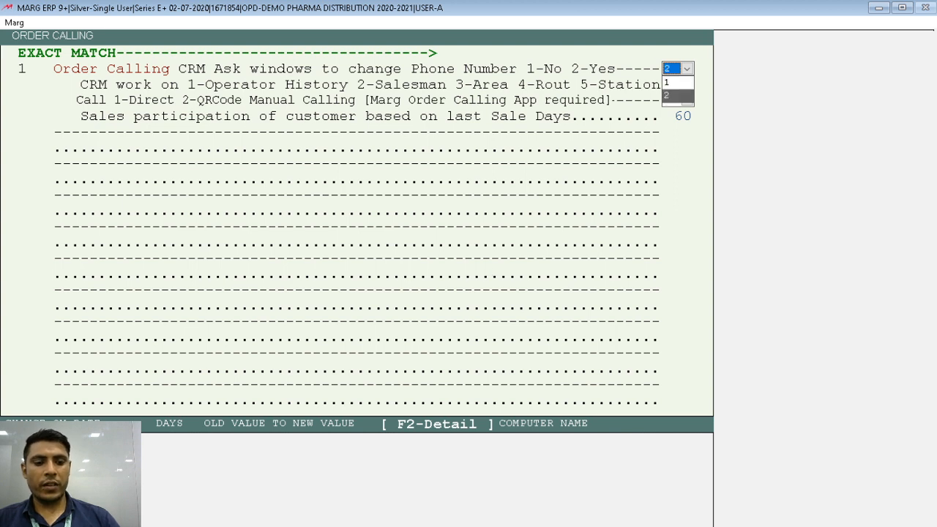
pyautogui.press('Return')
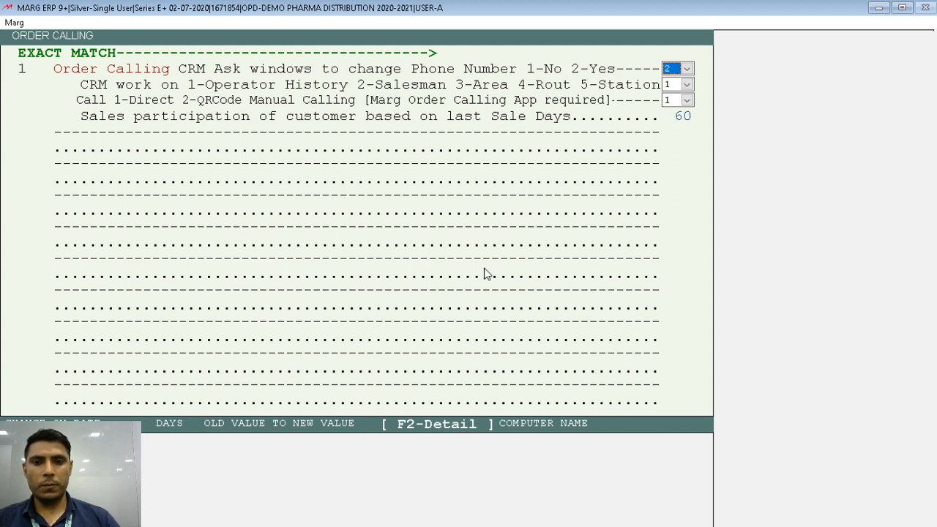
pyautogui.press('Return')
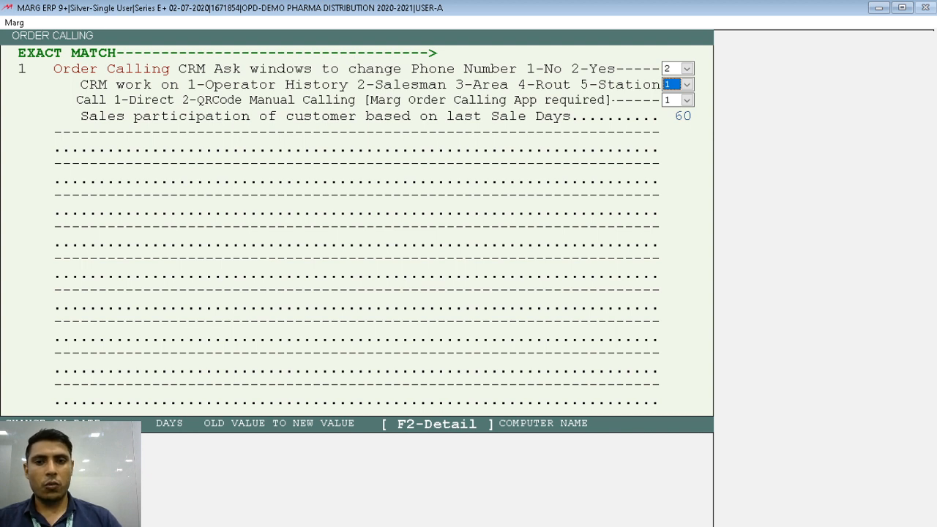
pyautogui.press('Return')
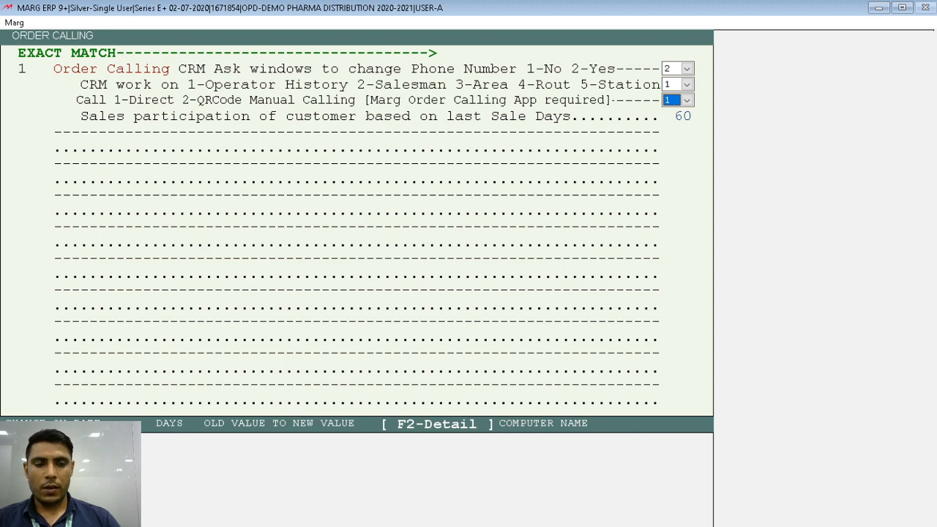
pyautogui.press('Return')
pyautogui.press('Return')
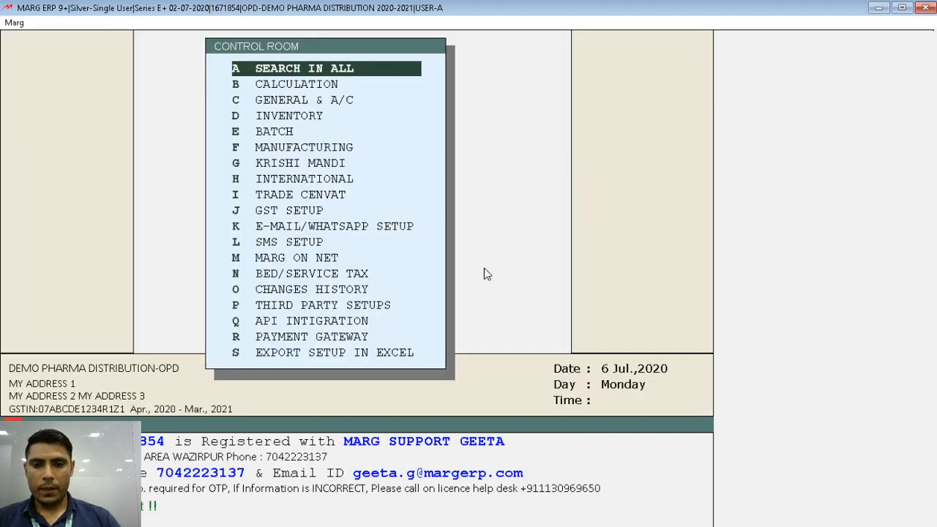
pyautogui.press('Escape')
pyautogui.press('Right')
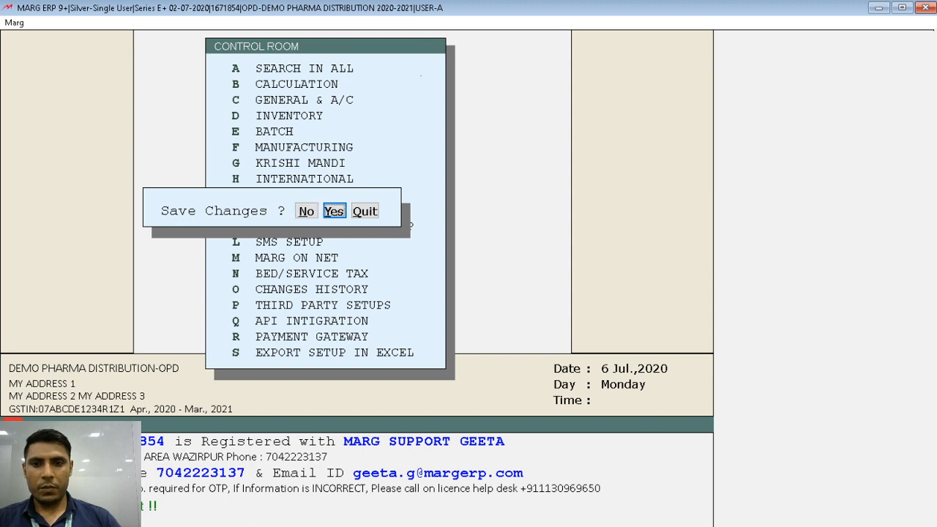
pyautogui.press('Return')
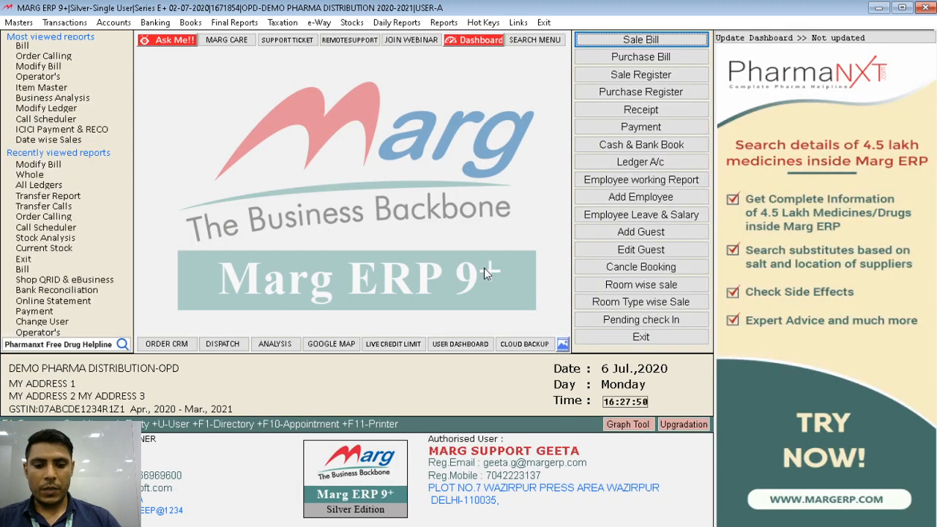
# Open the ledger accounts list and call AHUJA MEDICINE CENTRE on its stored number through the dial window.
pyautogui.hotkey('ctrl', 'l')
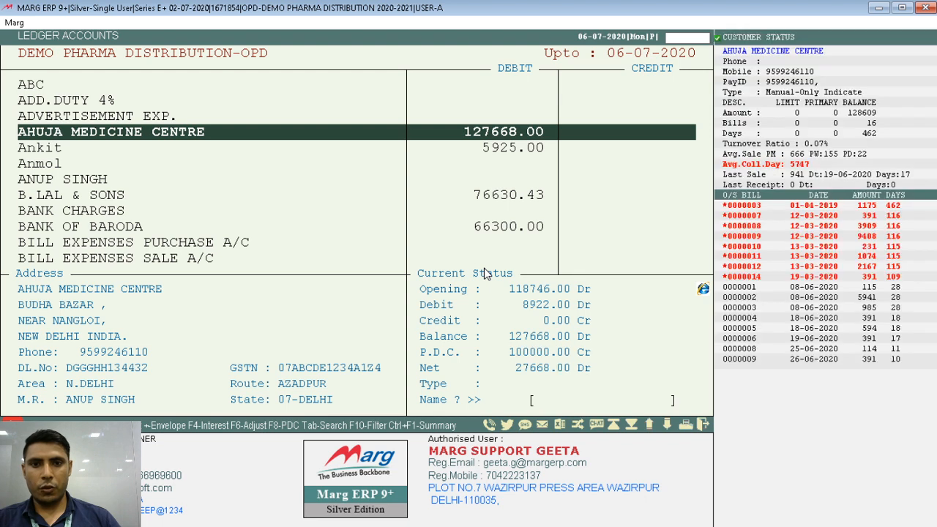
pyautogui.click(489, 425)
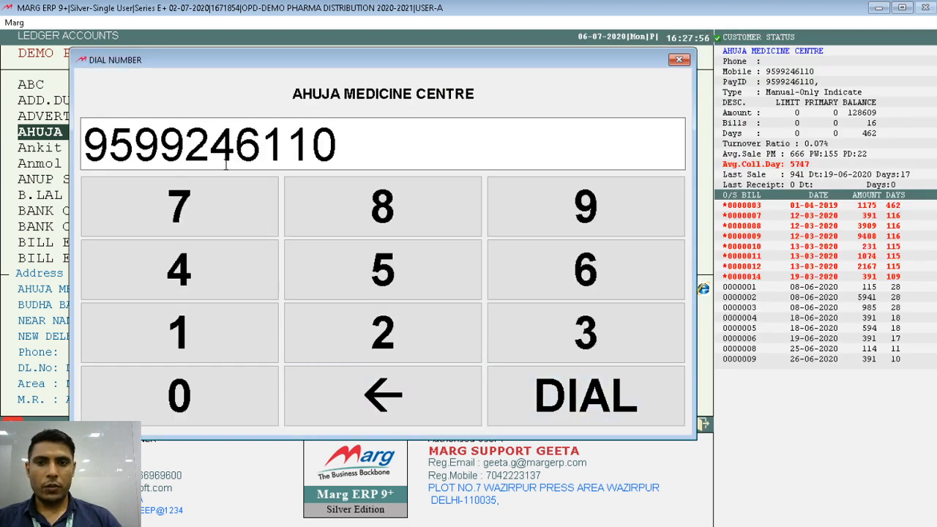
pyautogui.click(354, 139)
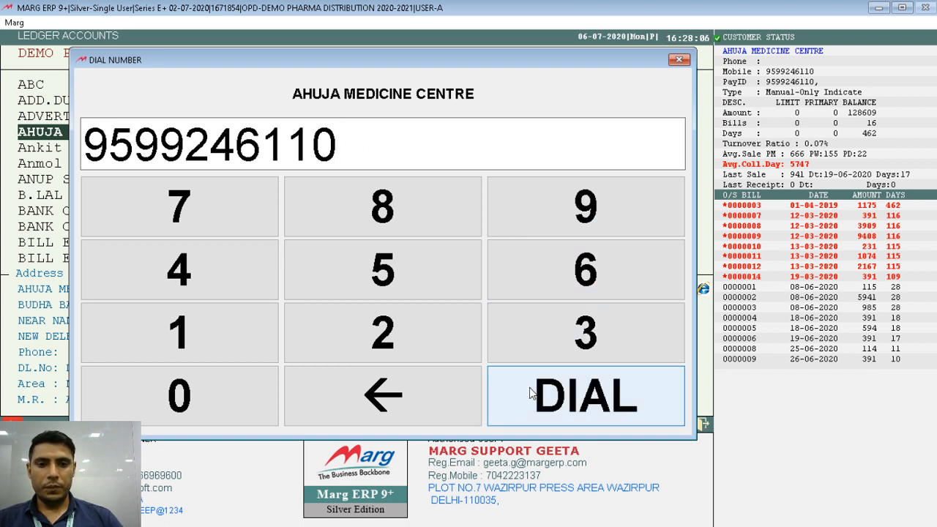
pyautogui.click(550, 394)
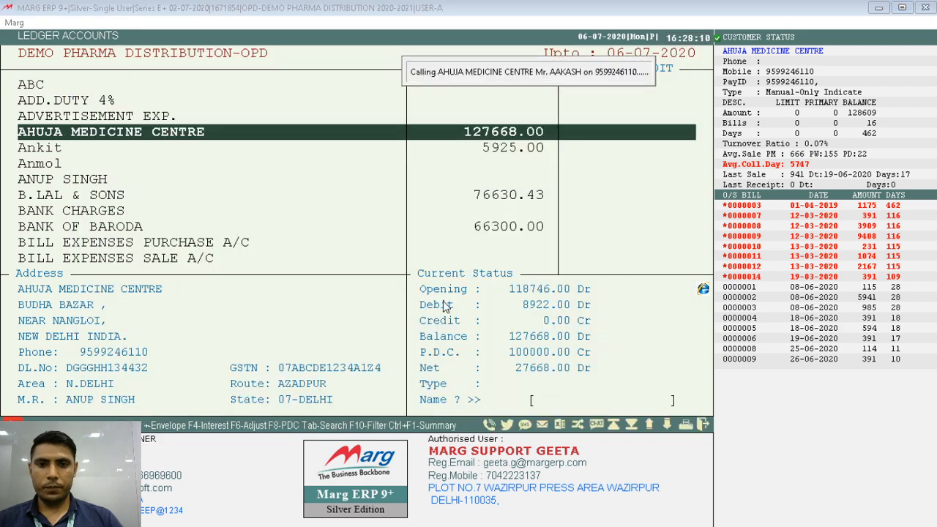
# Select the BILL EXPENSES SALE A/C ledger, open its dial window, and try to place the call.
pyautogui.click(496, 195)
pyautogui.click(491, 131)
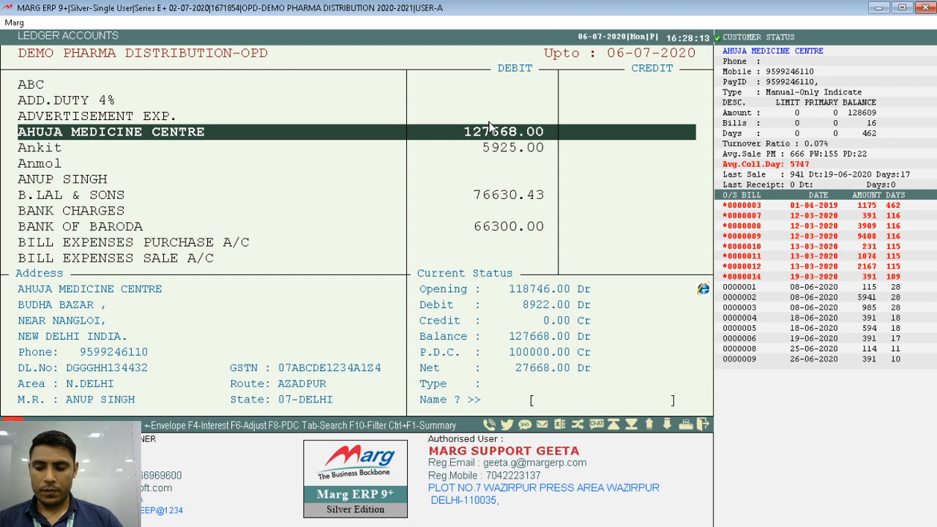
pyautogui.click(427, 162)
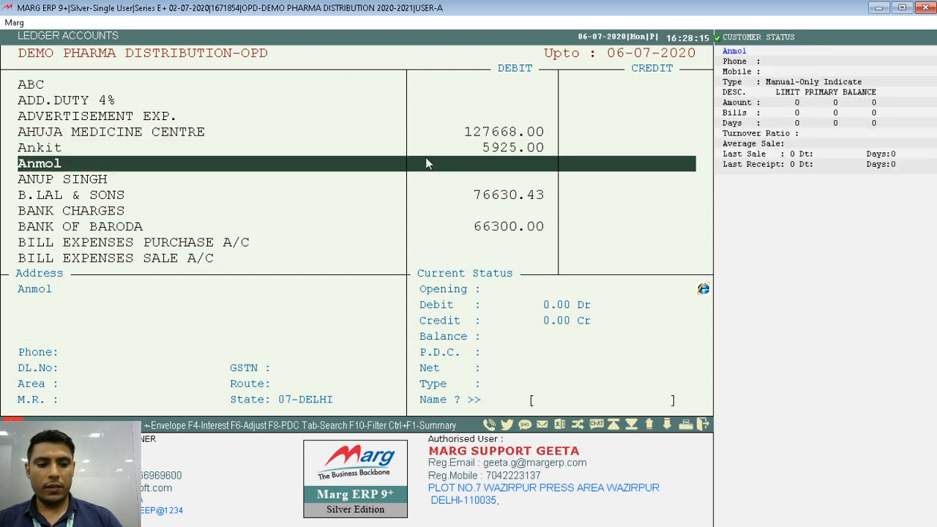
pyautogui.click(425, 131)
pyautogui.click(450, 257)
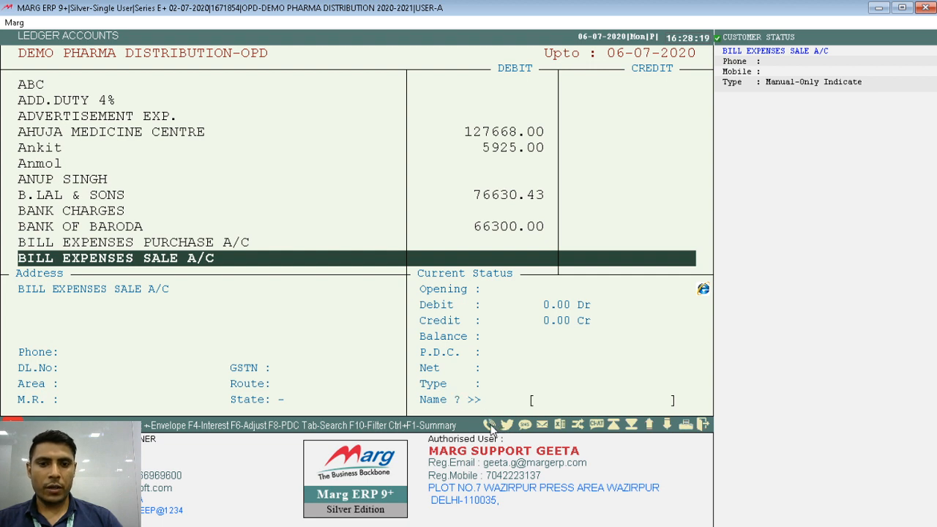
pyautogui.click(489, 425)
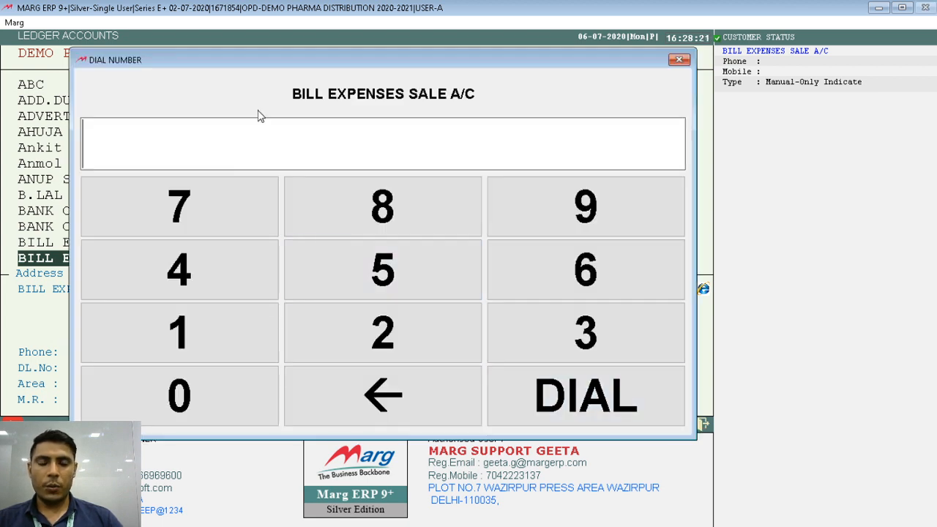
pyautogui.click(578, 406)
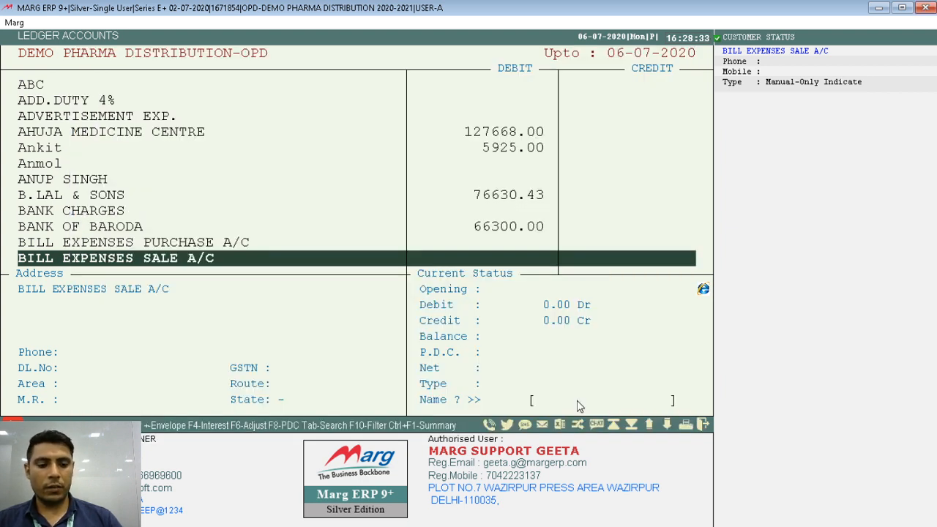
# Move the selection in the ledger accounts list up to ADD.DUTY 4%.
pyautogui.press('Up')
pyautogui.press('Up')
pyautogui.press('Up')
pyautogui.press('Up')
pyautogui.press('Up')
pyautogui.press('Up')
pyautogui.press('Up')
pyautogui.press('Up')
pyautogui.press('Up')
pyautogui.press('Up')
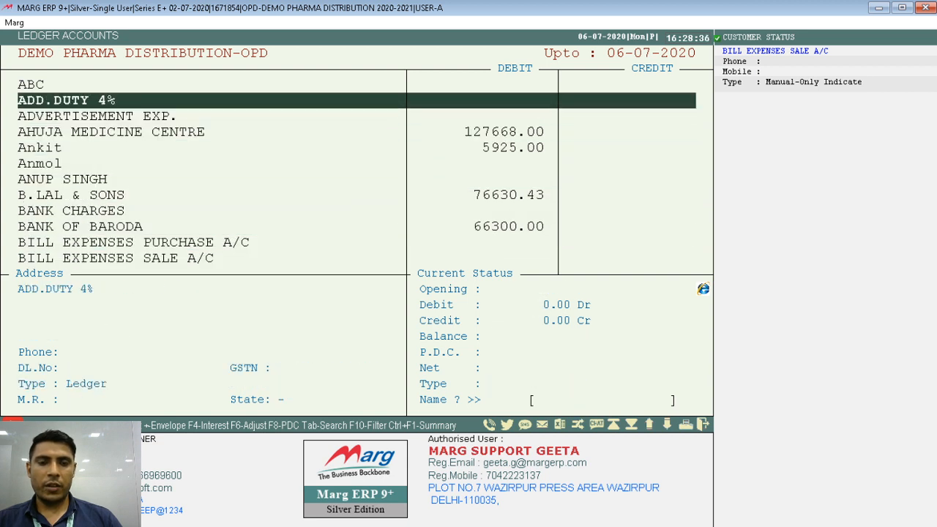
# Check the customer status of the first ledger accounts down to AHUJA MEDICINE CENTRE and close the ledger list.
pyautogui.press('Up')
pyautogui.press('Up')
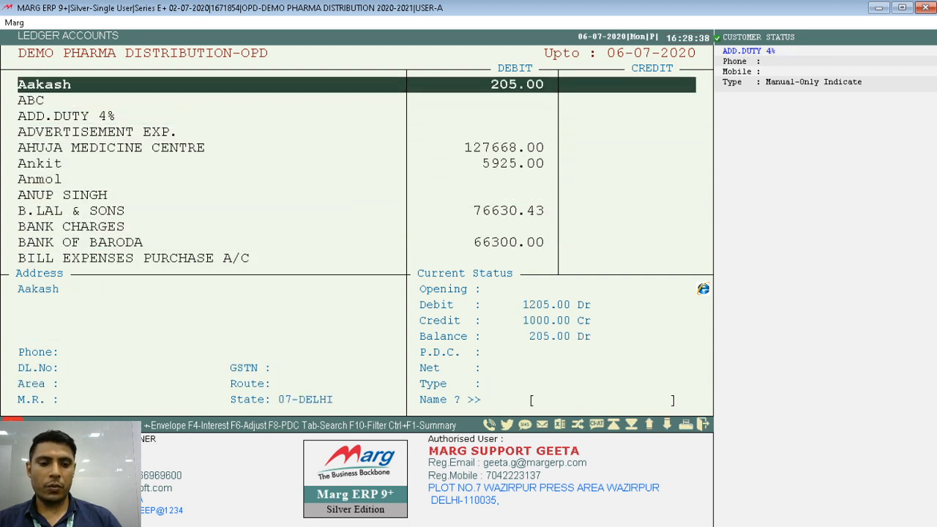
pyautogui.press('Down')
pyautogui.press('Down')
pyautogui.press('Down')
pyautogui.press('Down')
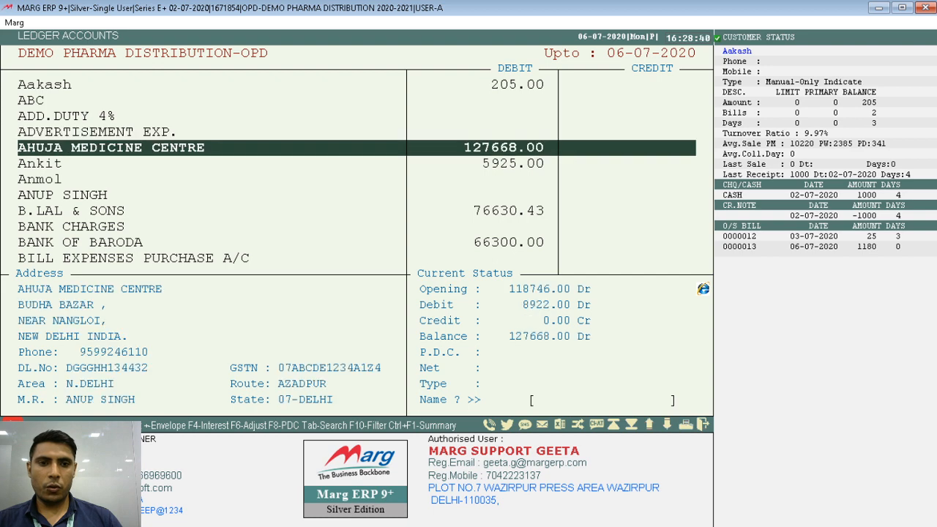
pyautogui.press('Escape')
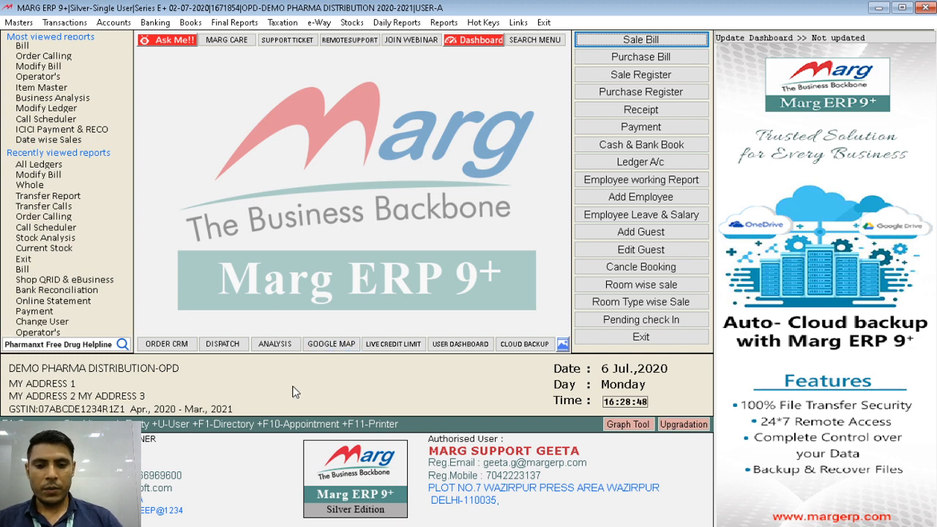
# Open Stock Analysis for the companies E.MERK PVT.LTD., ELDER INDIA, GENO PHARMACEUTICALS and GLAXO INDIA LIMITED.
pyautogui.click(271, 344)
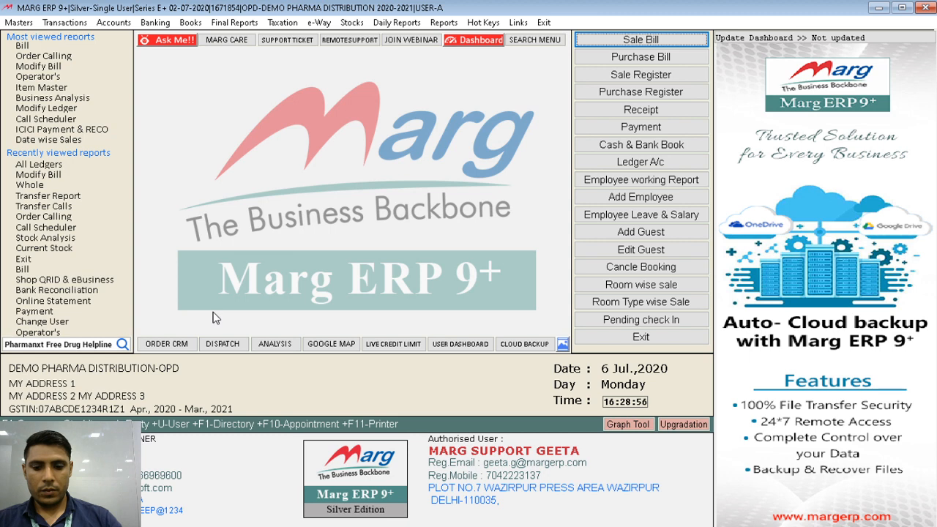
pyautogui.hotkey('alt', 's')
pyautogui.press('Down')
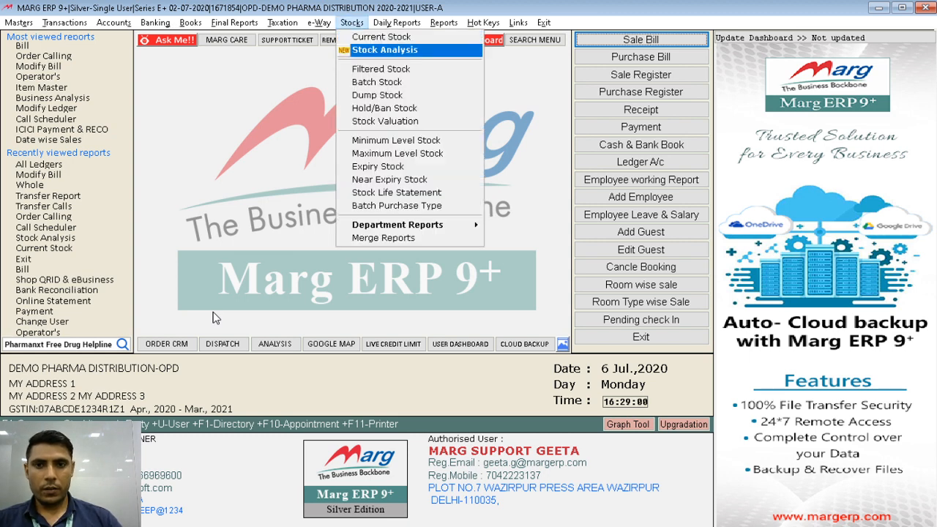
pyautogui.press('Return')
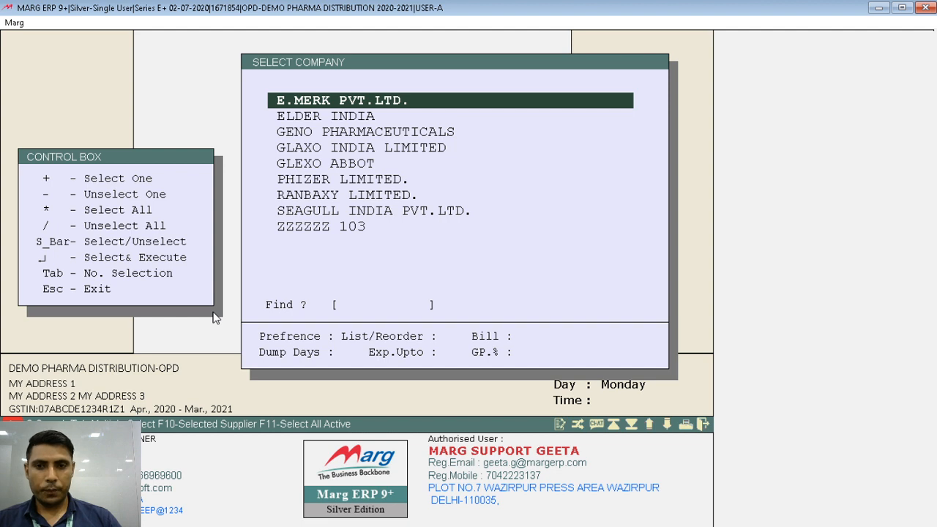
pyautogui.press('space')
pyautogui.press('space')
pyautogui.press('space')
pyautogui.press('space')
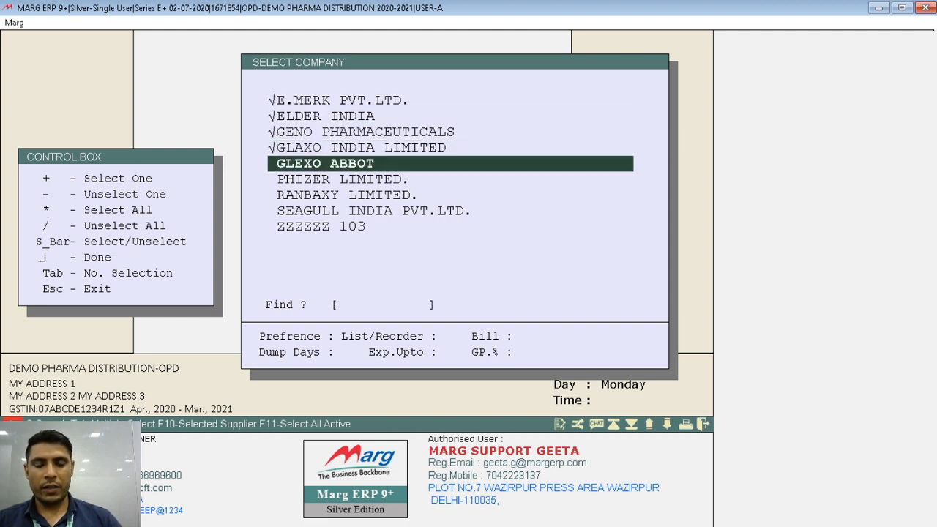
pyautogui.press('Return')
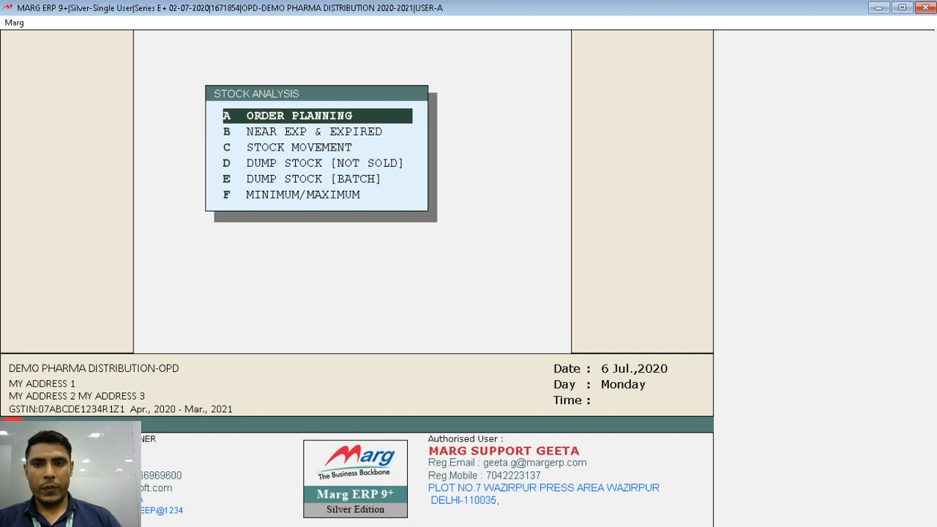
# Run the Order Planning analysis with day ages 7, 15 and 30 and Purc.Order set to No, and close the report.
pyautogui.press('Return')
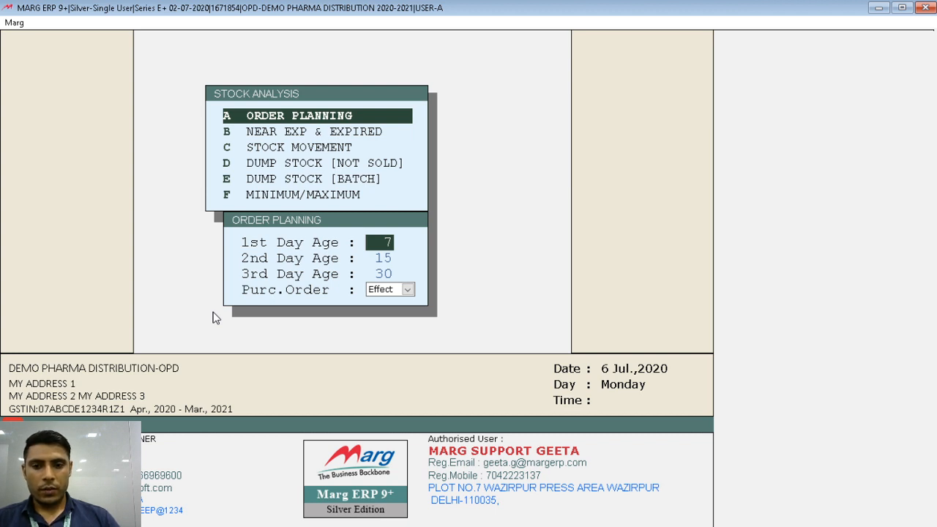
pyautogui.press('Return')
pyautogui.press('Return')
pyautogui.press('Return')
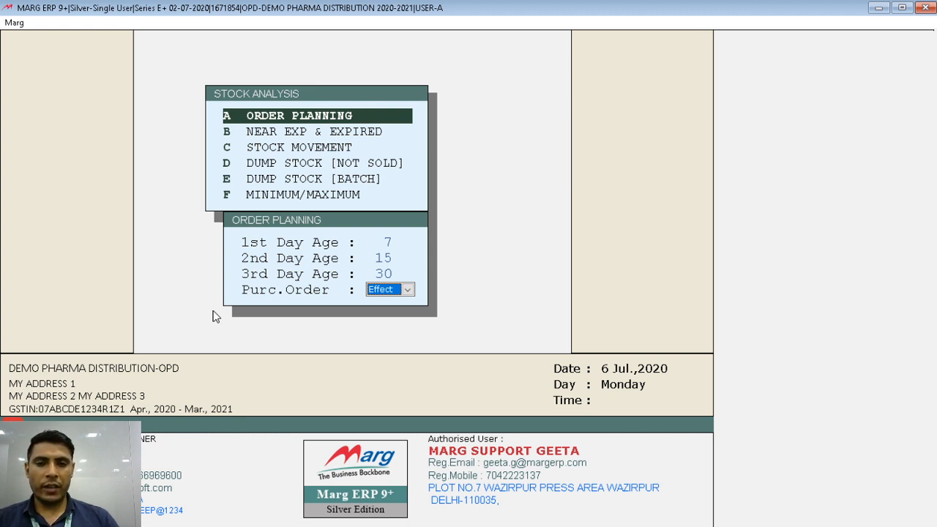
pyautogui.press('space')
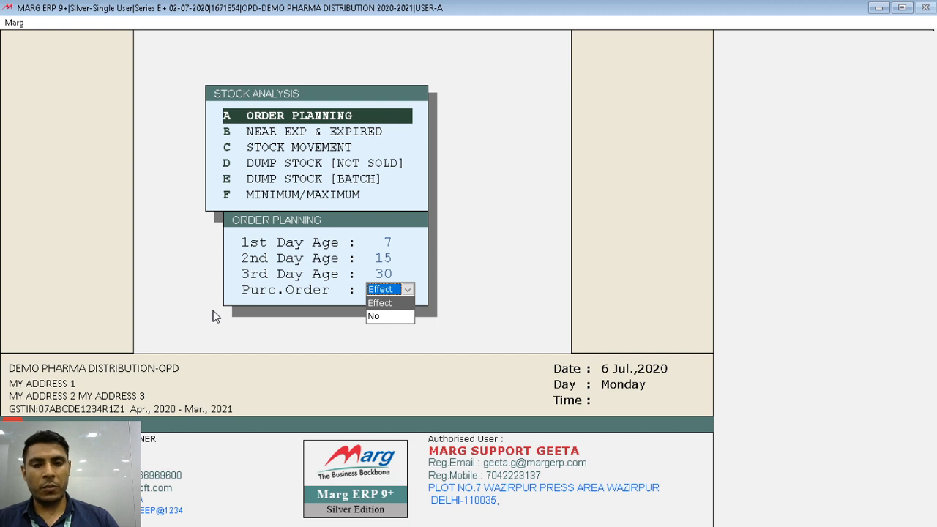
pyautogui.press('Down')
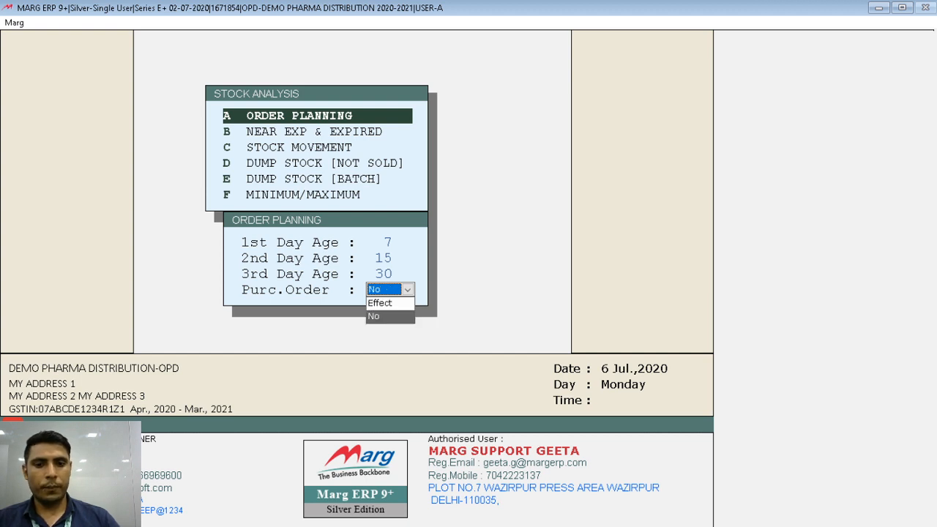
pyautogui.press('Return')
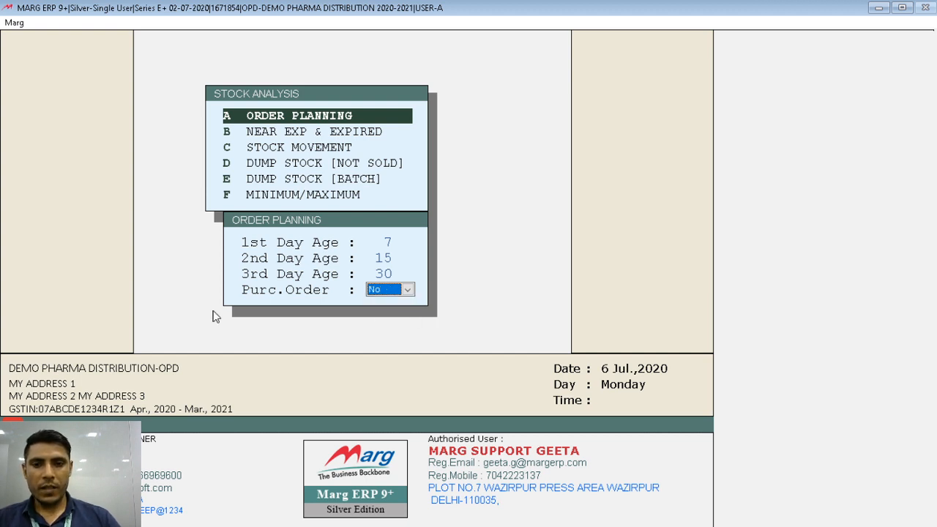
pyautogui.press('Return')
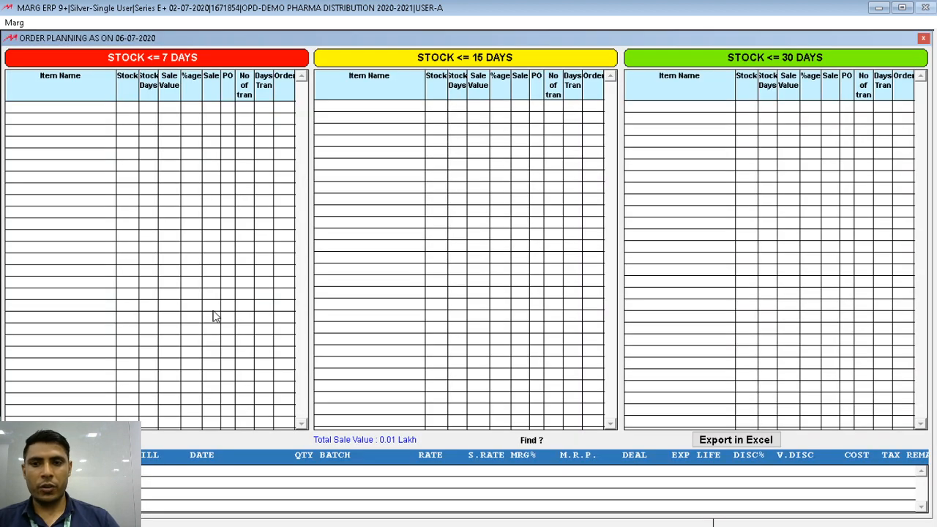
pyautogui.press('Escape')
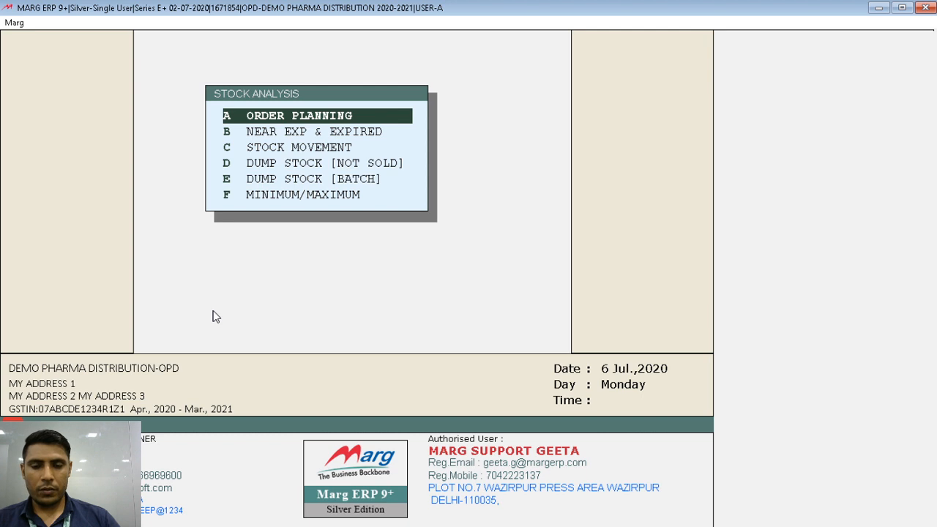
# Rerun the Order Planning analysis with the same settings, examine its three stock-day columns, and close it.
pyautogui.press('Return')
pyautogui.press('Return')
pyautogui.press('Return')
pyautogui.press('Return')
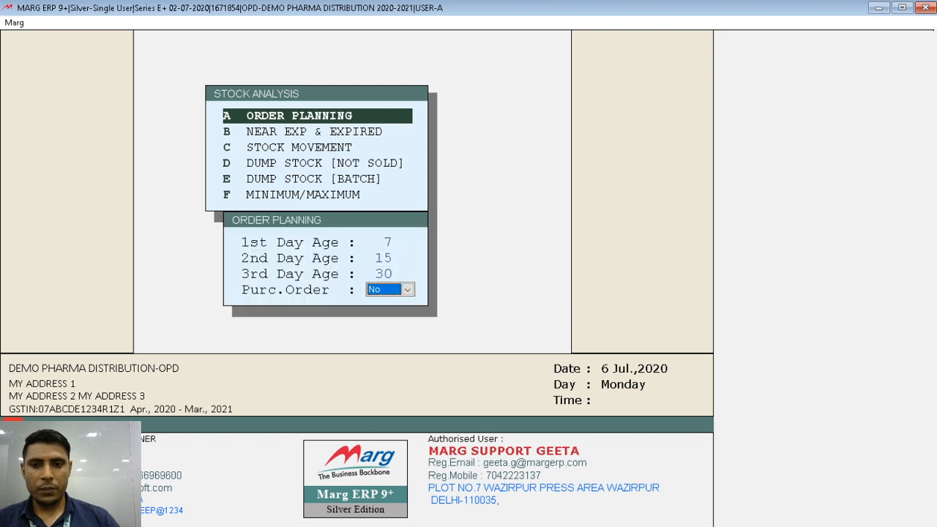
pyautogui.press('Return')
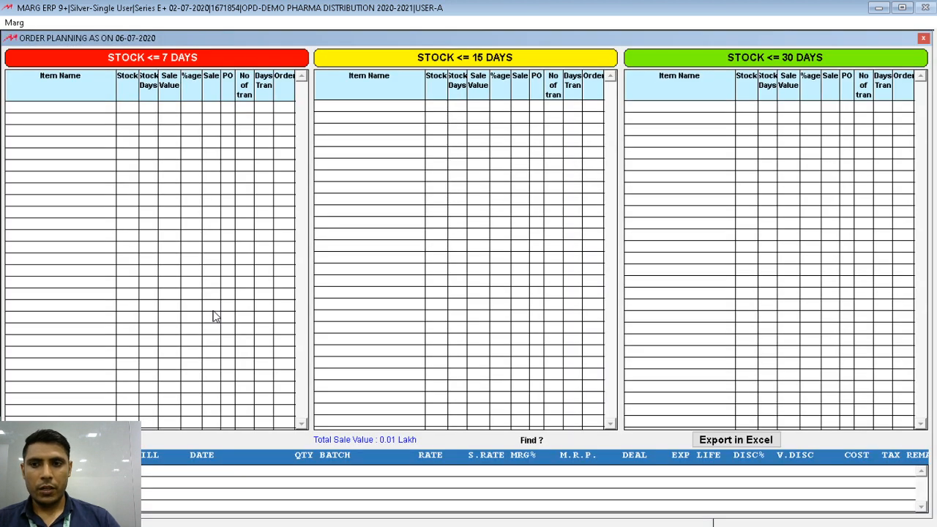
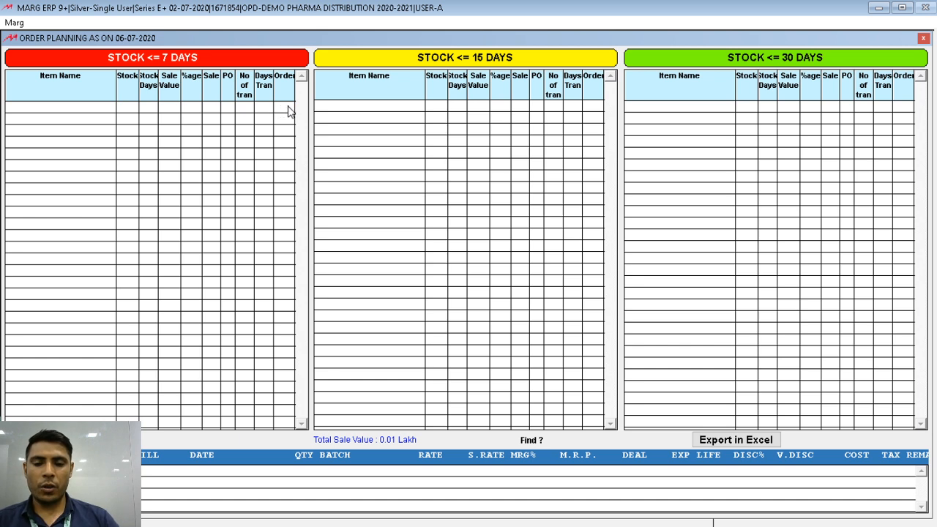
pyautogui.press('Escape')
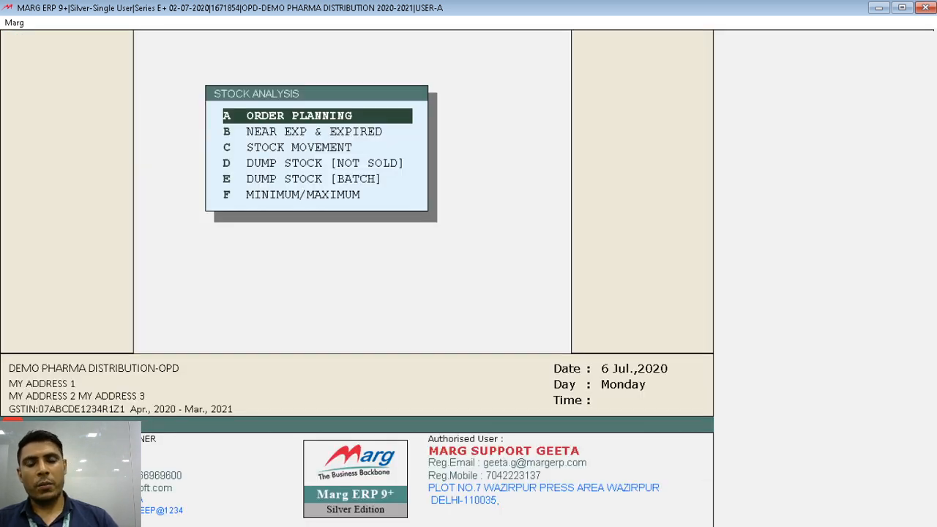
# Set the Order Planning day ages to 30, 60 and 90, generate the report, and close it.
pyautogui.click(291, 113)
pyautogui.press('Return')
pyautogui.press('Return')
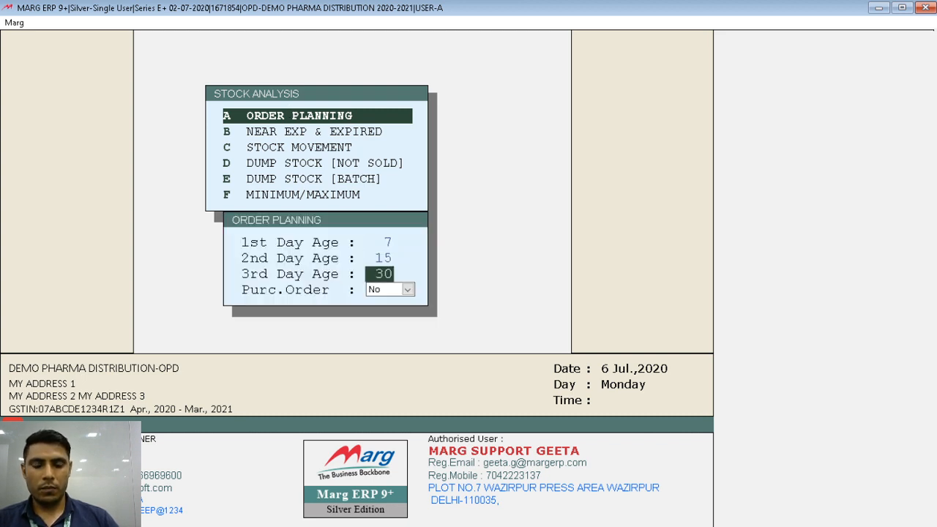
pyautogui.press('Up')
pyautogui.press('Up')
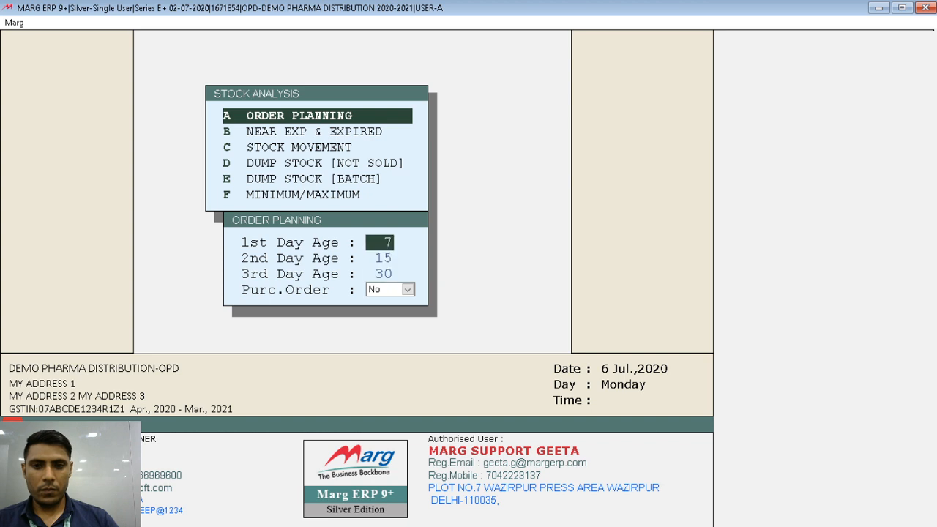
pyautogui.write('30')
pyautogui.press('Return')
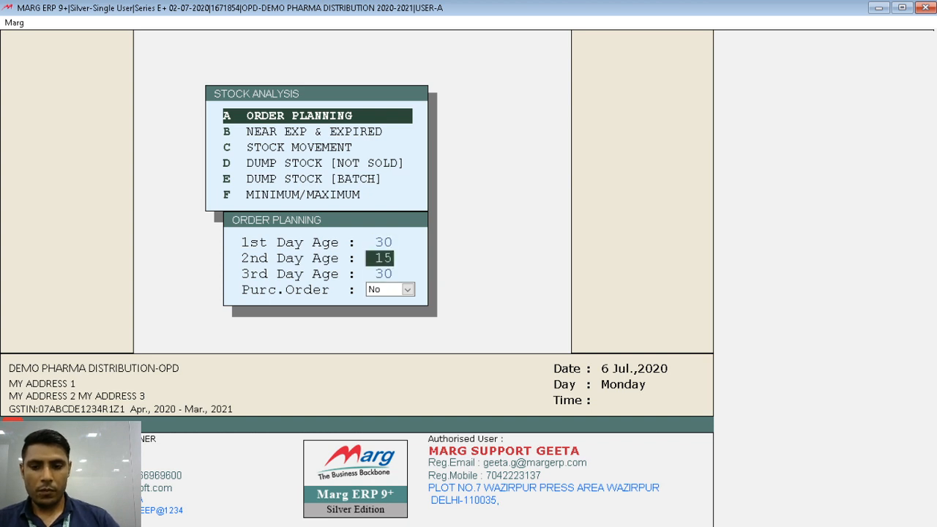
pyautogui.write('60')
pyautogui.press('Return')
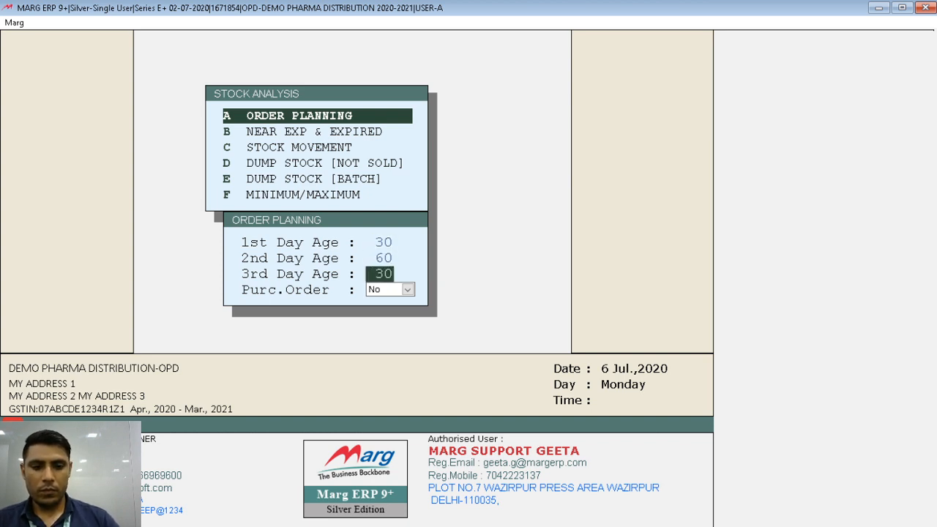
pyautogui.write('90')
pyautogui.press('Return')
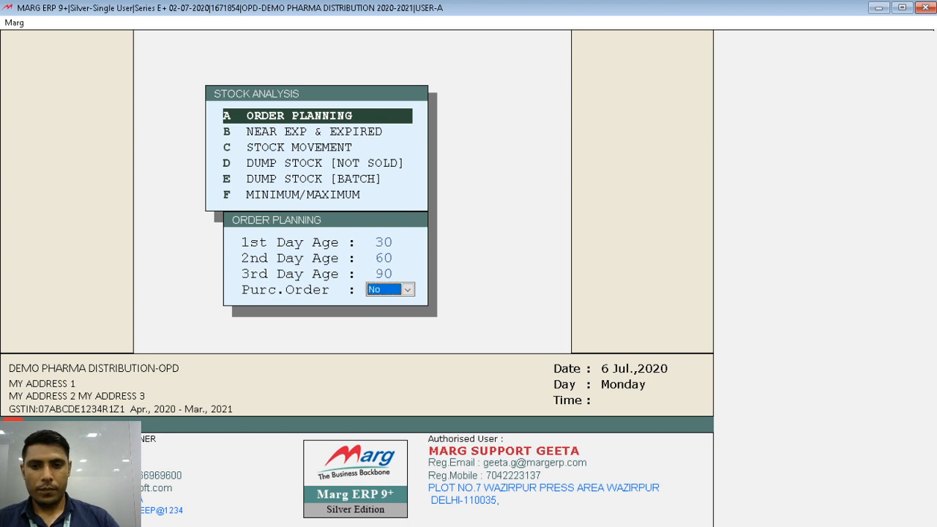
pyautogui.press('Return')
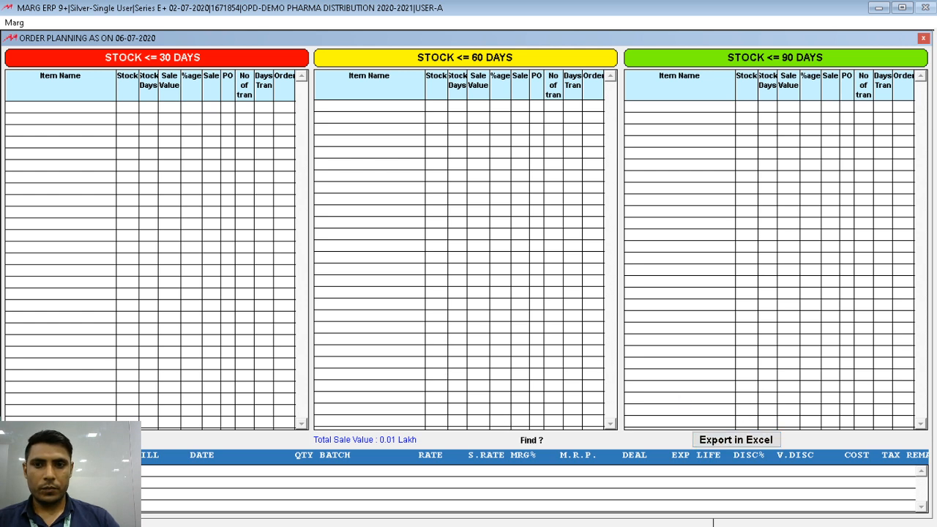
pyautogui.press('Escape')
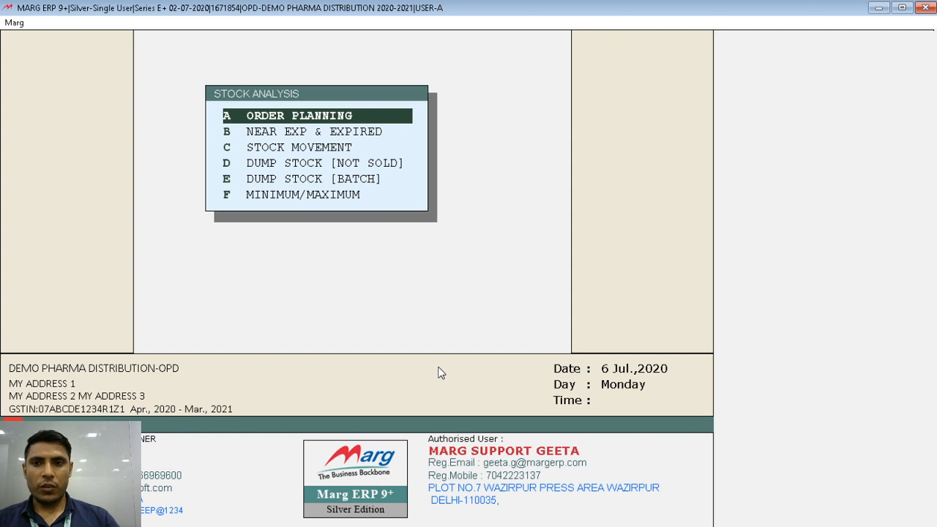
# Generate the Near Exp & Expired analysis for 30, 60 and 90 days with Expire Store set to No.
pyautogui.press('Down')
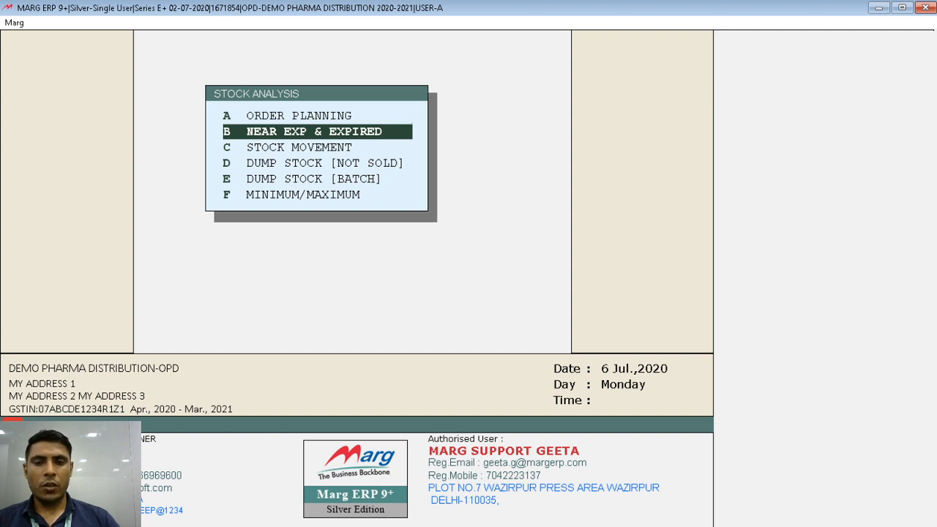
pyautogui.press('Return')
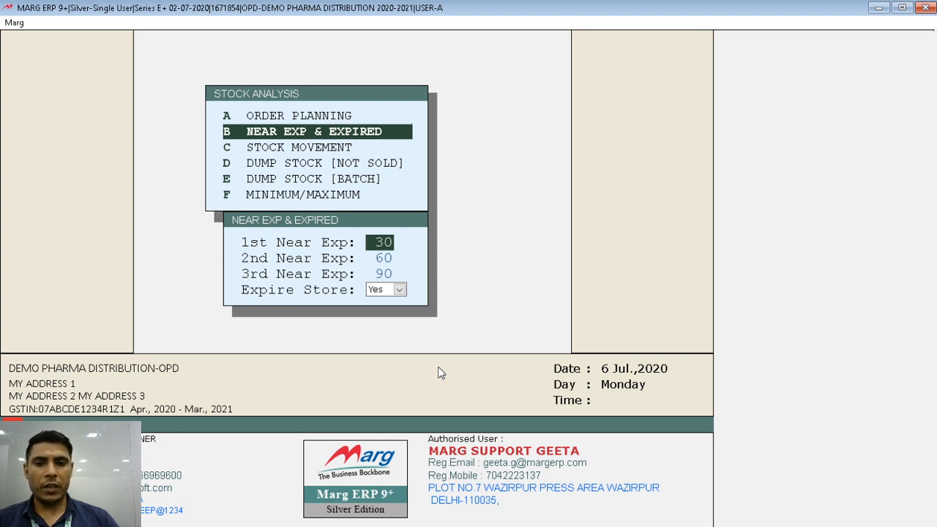
pyautogui.press('Return')
pyautogui.press('Return')
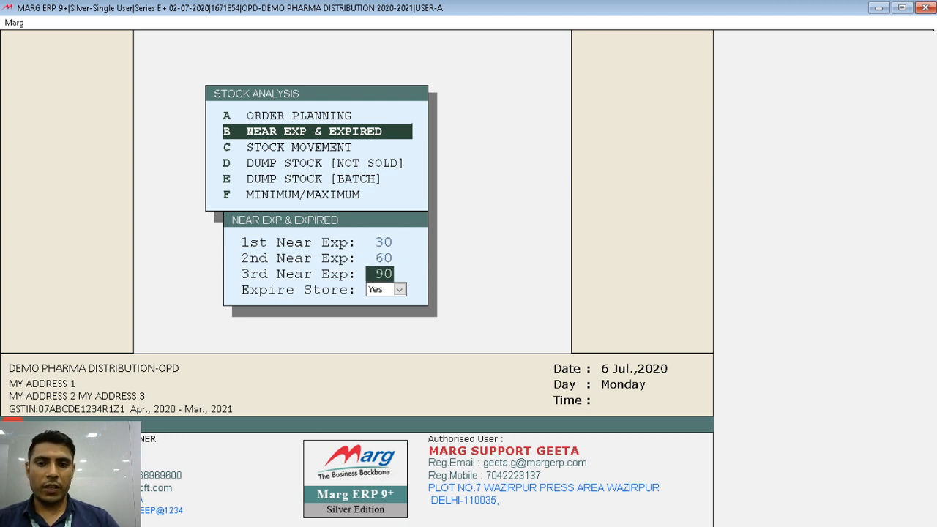
pyautogui.press('Return')
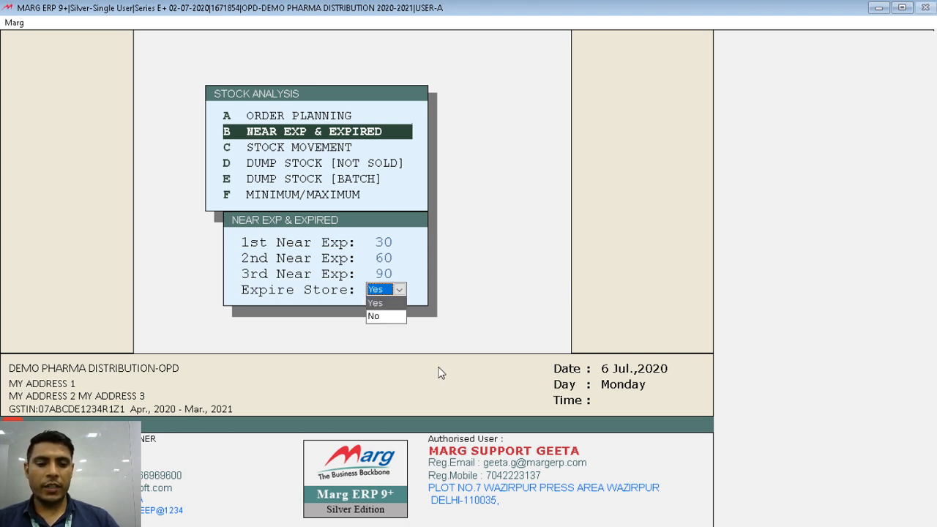
pyautogui.press('Down')
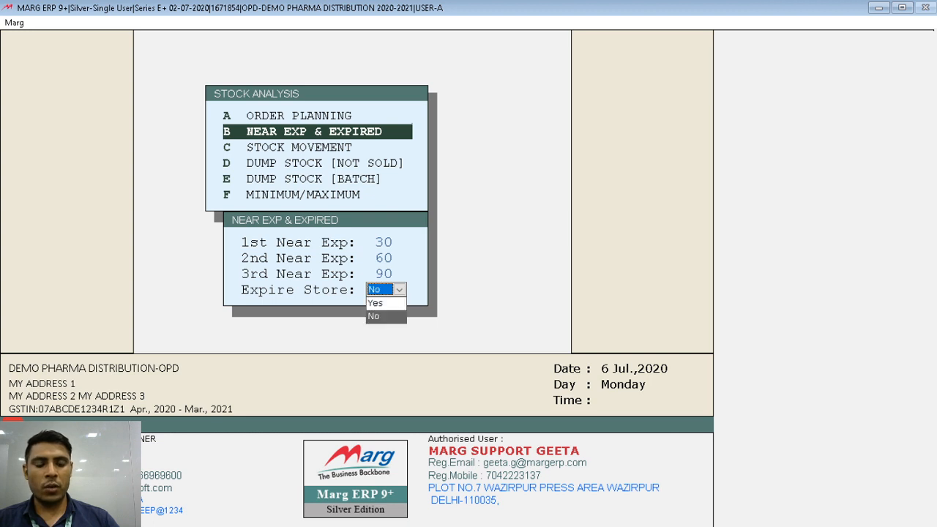
pyautogui.press('Up')
pyautogui.press('Down')
pyautogui.press('Up')
pyautogui.press('Down')
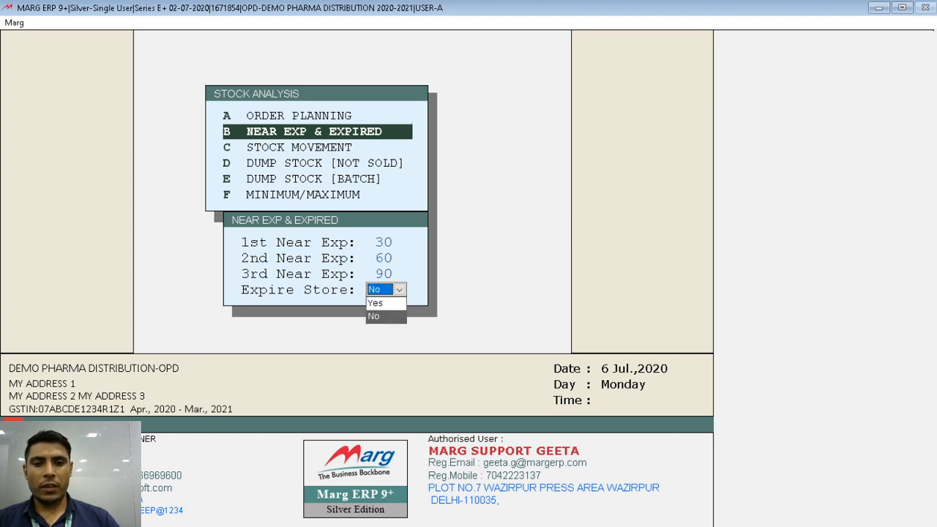
pyautogui.press('Up')
pyautogui.press('Down')
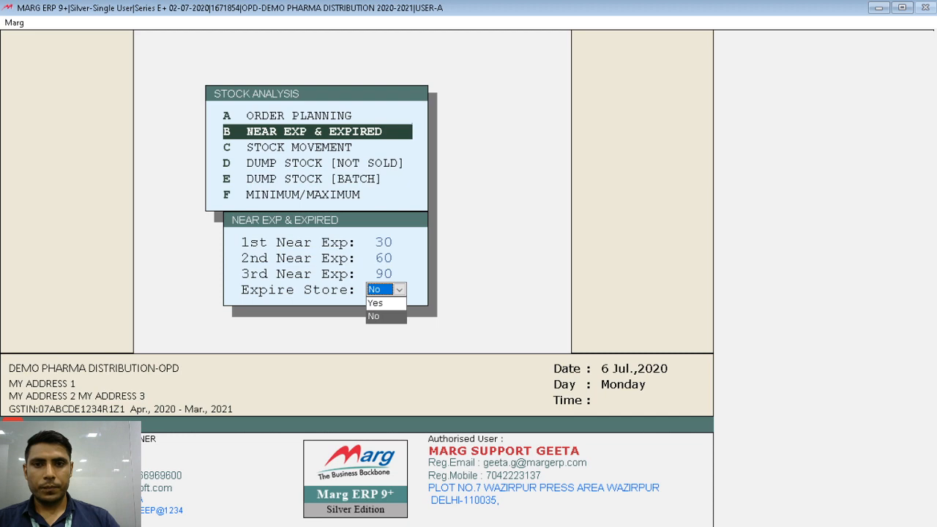
pyautogui.press('Return')
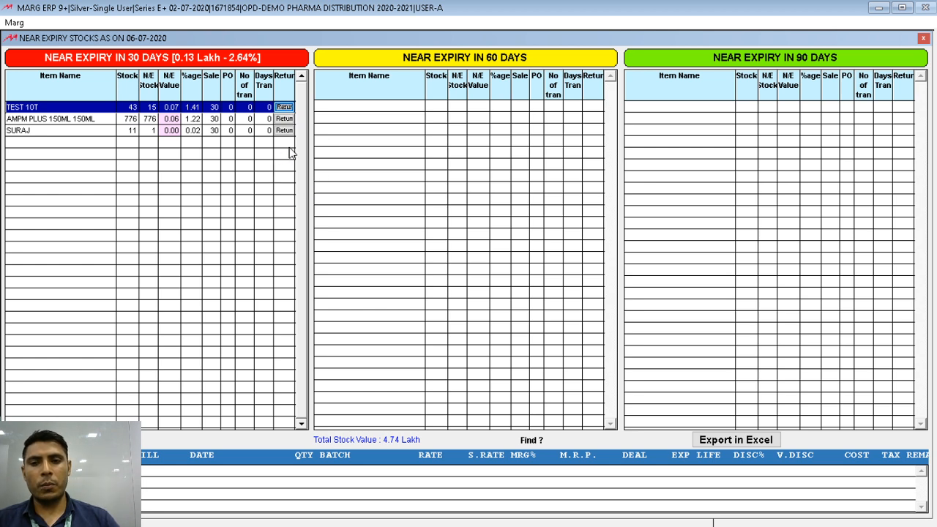
# Save a return quantity of 20 for TEST 10T in the near-expiry report and proceed to the purchase return entry.
pyautogui.click(284, 108)
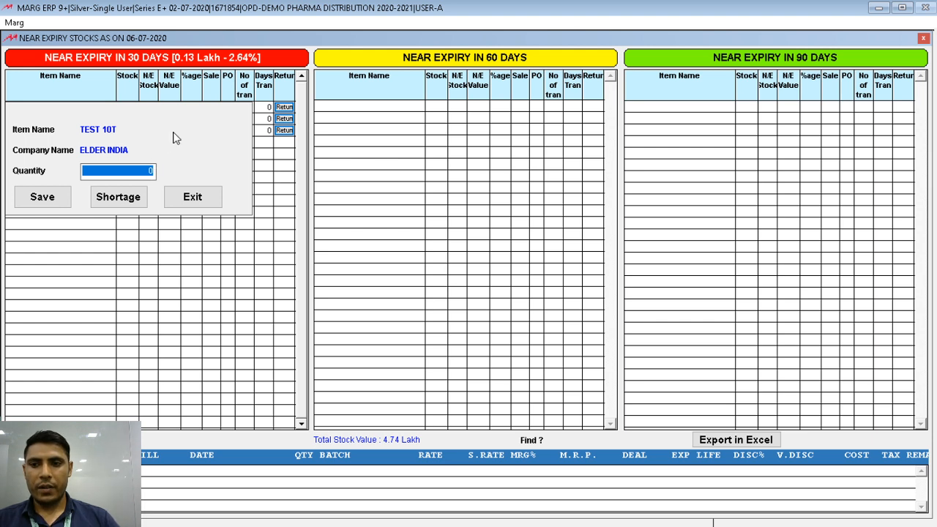
pyautogui.write('20')
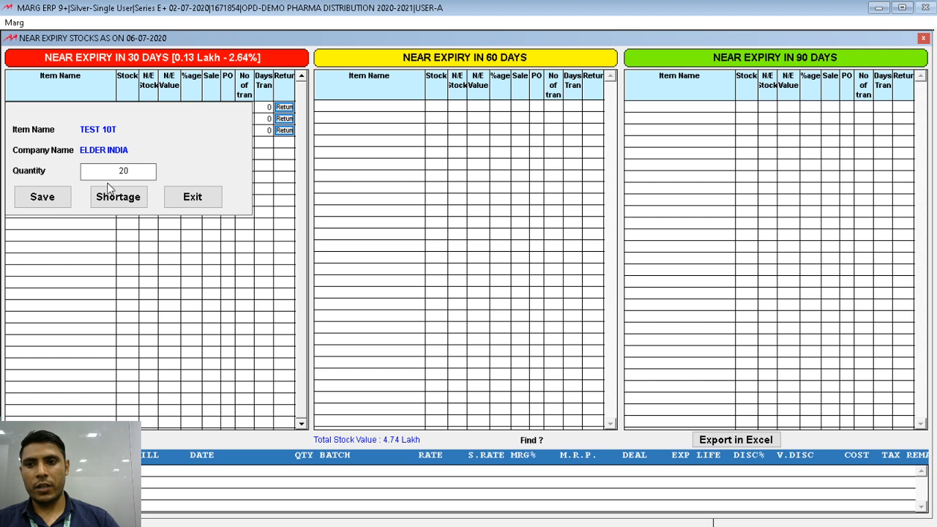
pyautogui.click(42, 198)
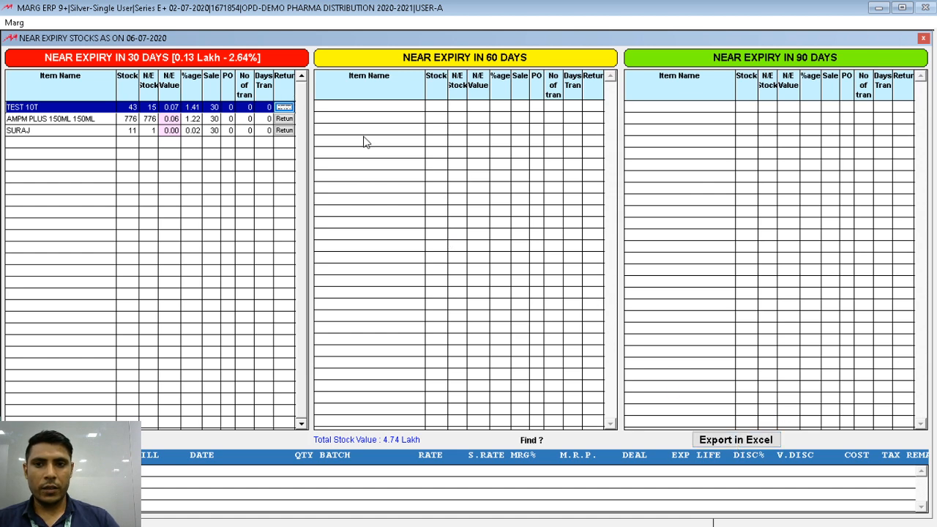
pyautogui.press('Return')
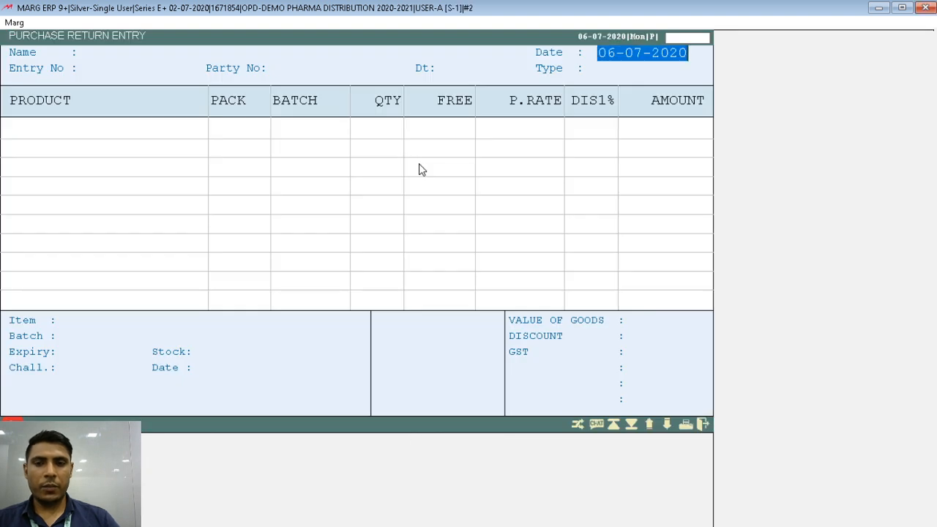
# Accept the return date 06-07-2020, ignore the error, and choose SEAGULL PHARMACEUTICALS (P) LTD as the supplier ledger.
pyautogui.press('Return')
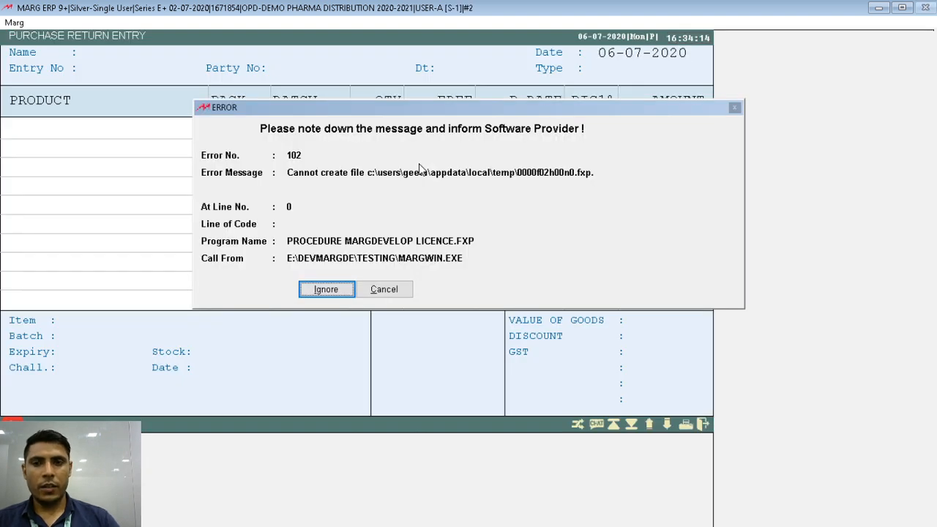
pyautogui.press('Return')
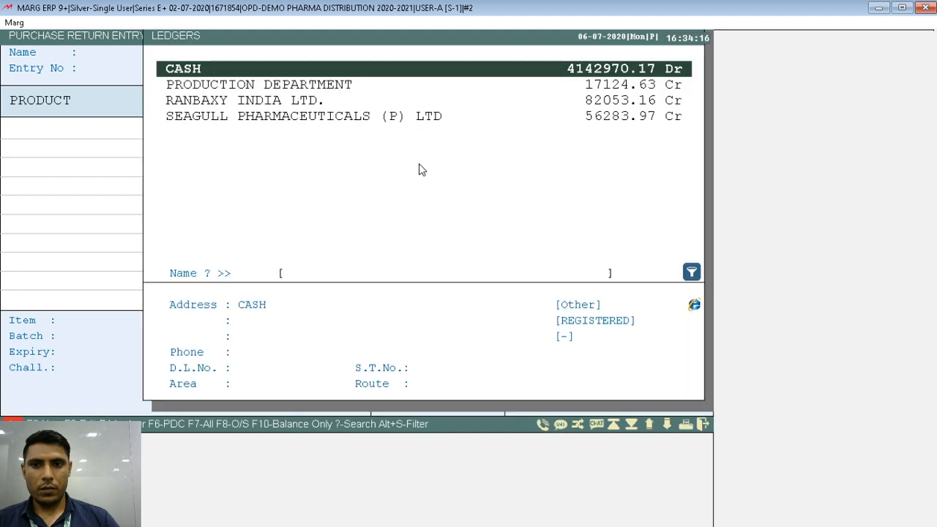
pyautogui.press('Down')
pyautogui.press('Down')
pyautogui.press('Down')
pyautogui.press('Return')
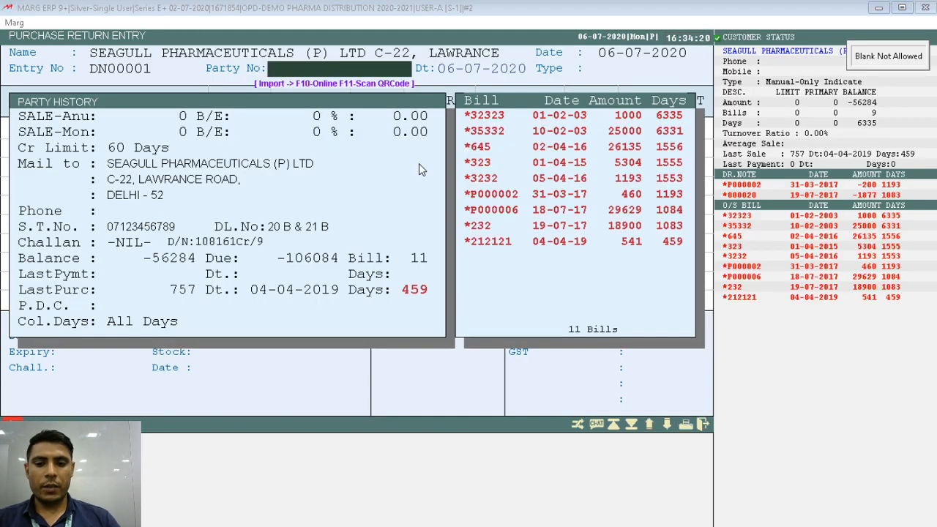
# Enter the party number and accept the party date 06-07-2020 and type LOCAL.
pyautogui.write('6565')
pyautogui.press('Return')
pyautogui.press('Return')
pyautogui.press('Return')
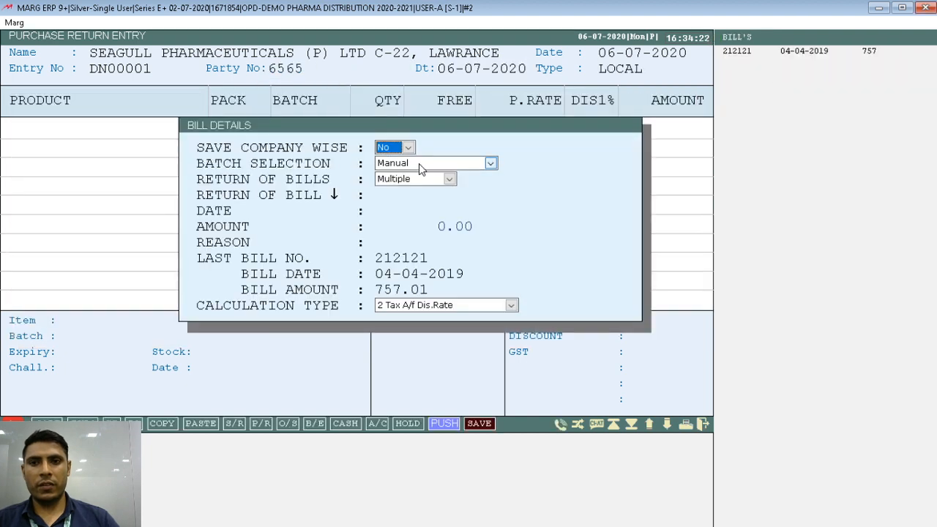
# Complete the bill details with Save Company Wise No, Batch Selection Manual, Return of Bills Multiple and reason EXP.
pyautogui.press('Return')
pyautogui.press('Return')
pyautogui.press('Return')
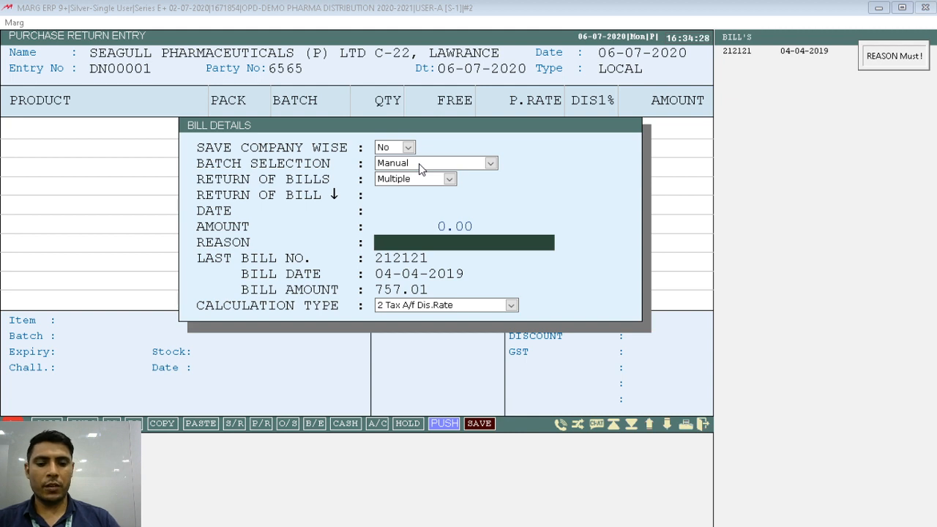
pyautogui.write('EXP')
pyautogui.press('Return')
pyautogui.press('Return')
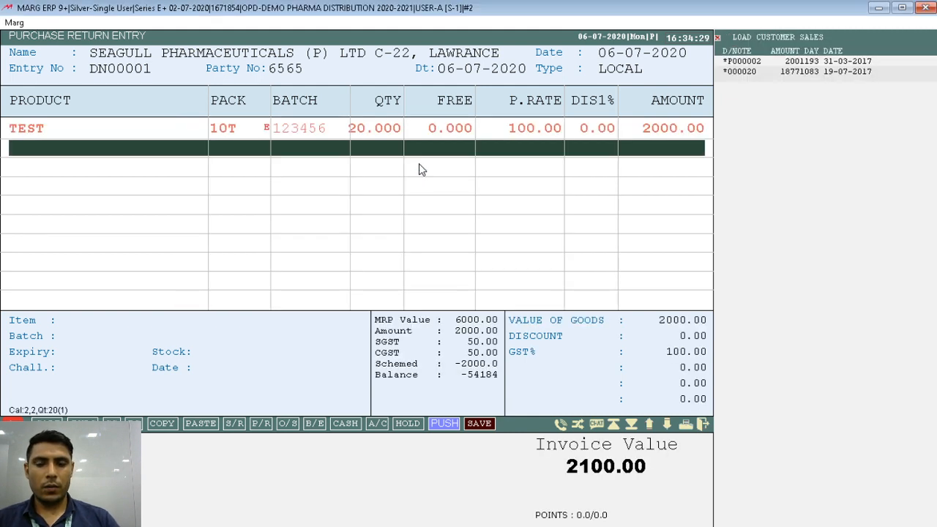
# Finish the item entry without checking the tax summary and accept the bill levies with cash received 0.00.
pyautogui.press('Escape')
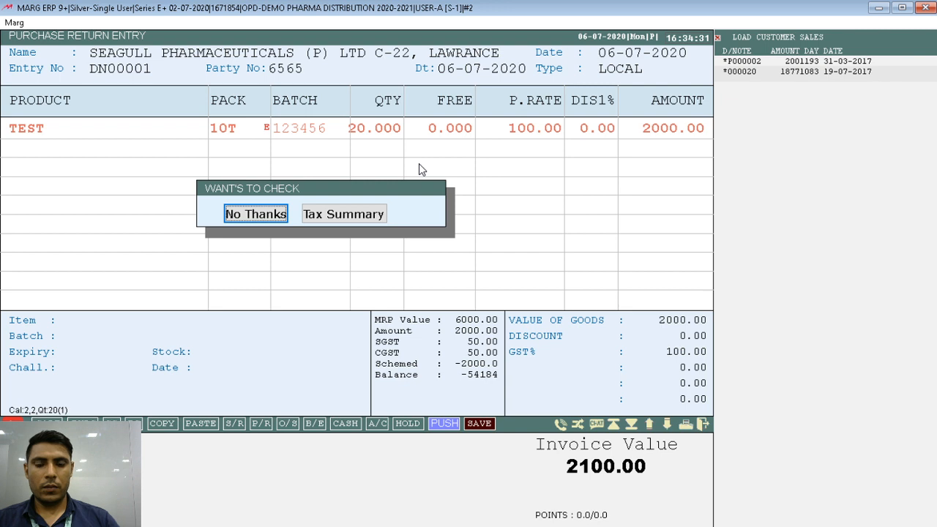
pyautogui.press('Return')
pyautogui.press('Return')
pyautogui.press('Return')
pyautogui.press('Return')
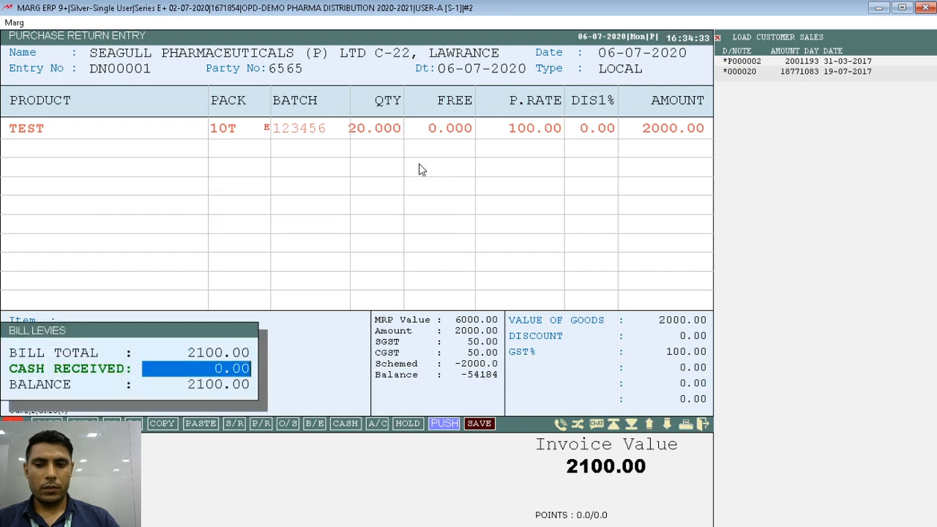
pyautogui.press('Return')
pyautogui.press('Return')
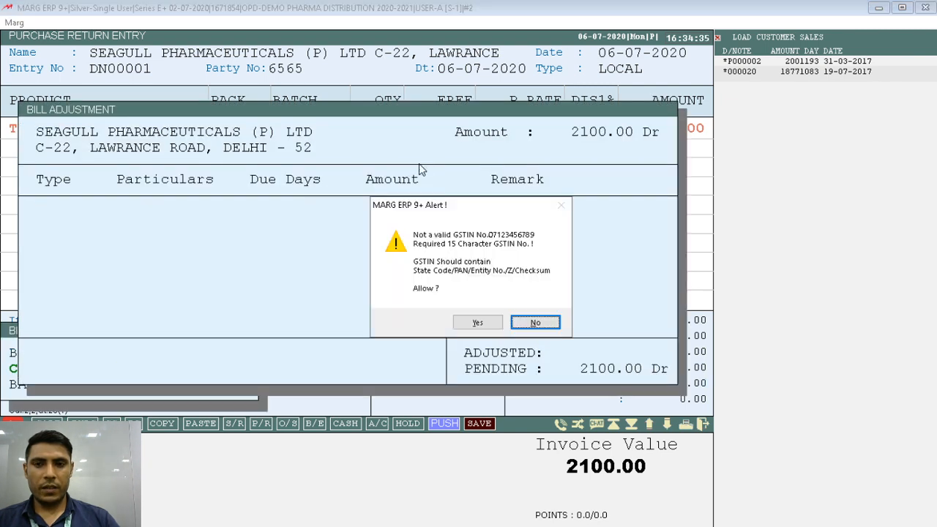
# Allow the invalid GSTIN and close the purchase return without adjusting pending invoices or printing.
pyautogui.press('Left')
pyautogui.press('Return')
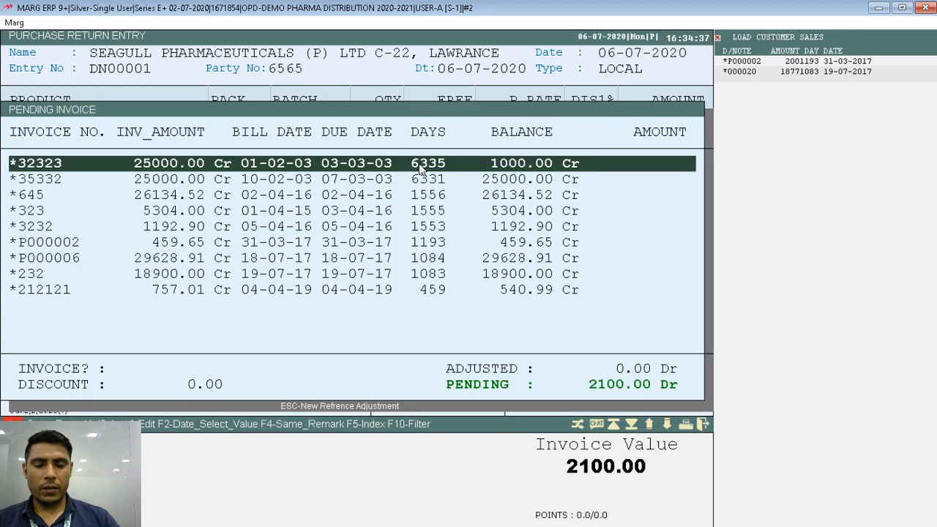
pyautogui.press('Escape')
pyautogui.press('Escape')
pyautogui.press('Escape')
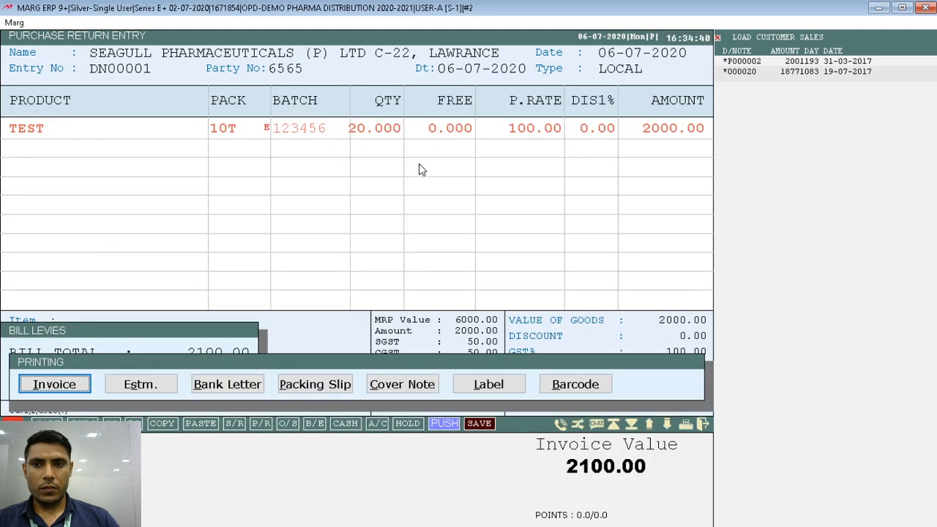
pyautogui.press('Escape')
pyautogui.press('Escape')
pyautogui.press('Escape')
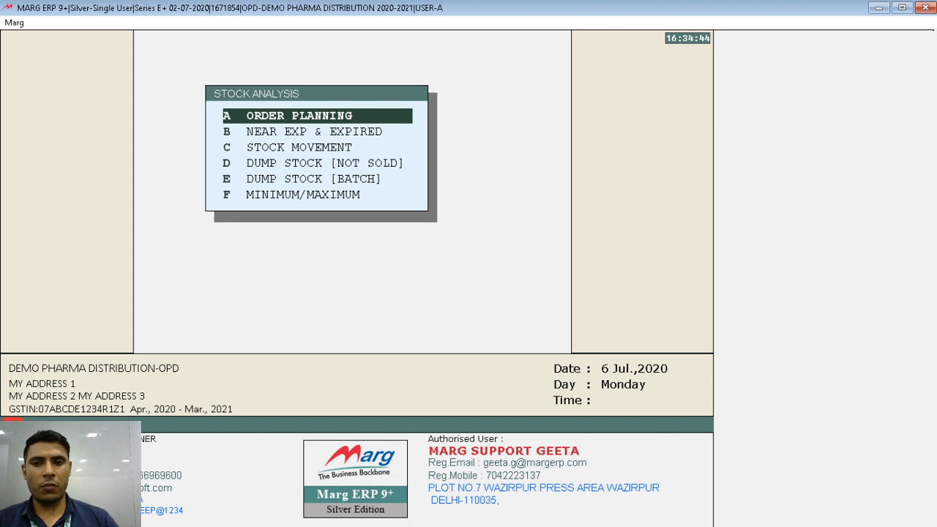
# Choose the Stock Movement analysis and set Movement on to Transaction.
pyautogui.press('Down')
pyautogui.press('Down')
pyautogui.press('Down')
pyautogui.press('Up')
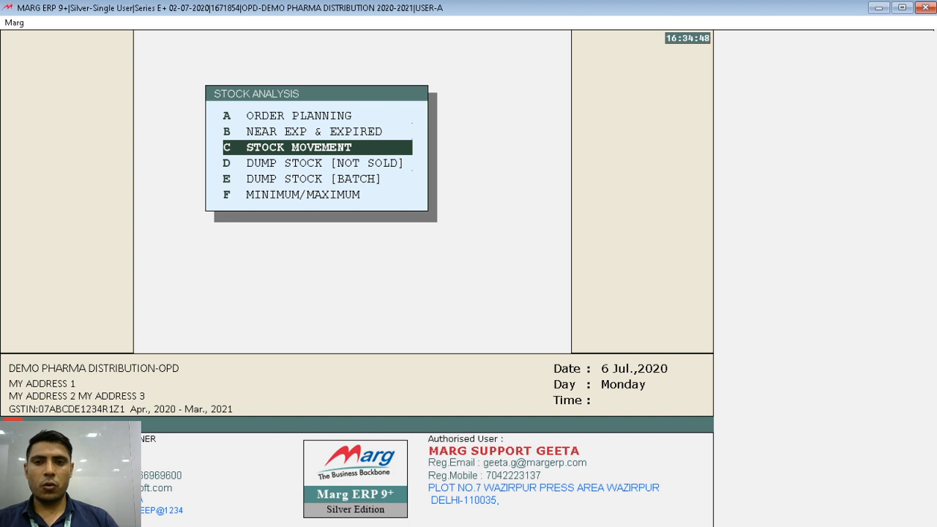
pyautogui.press('Return')
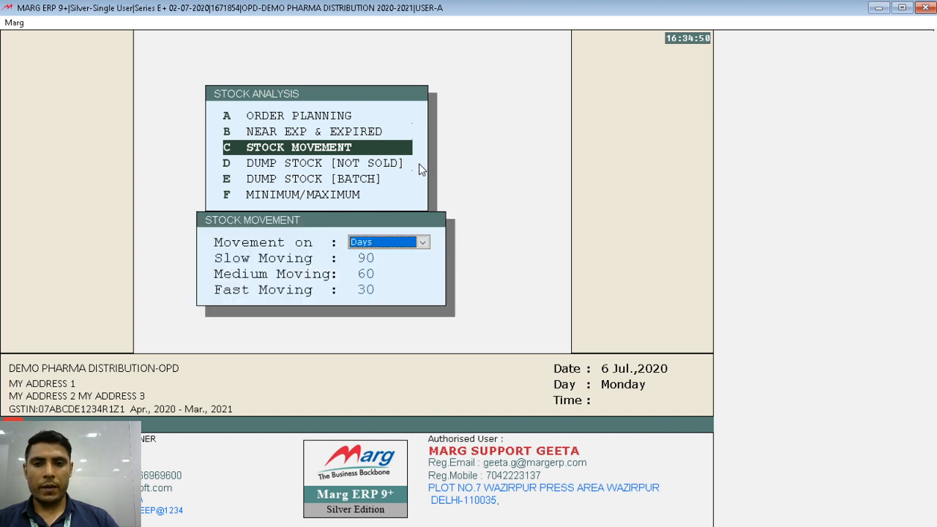
pyautogui.hotkey('alt', 'Down')
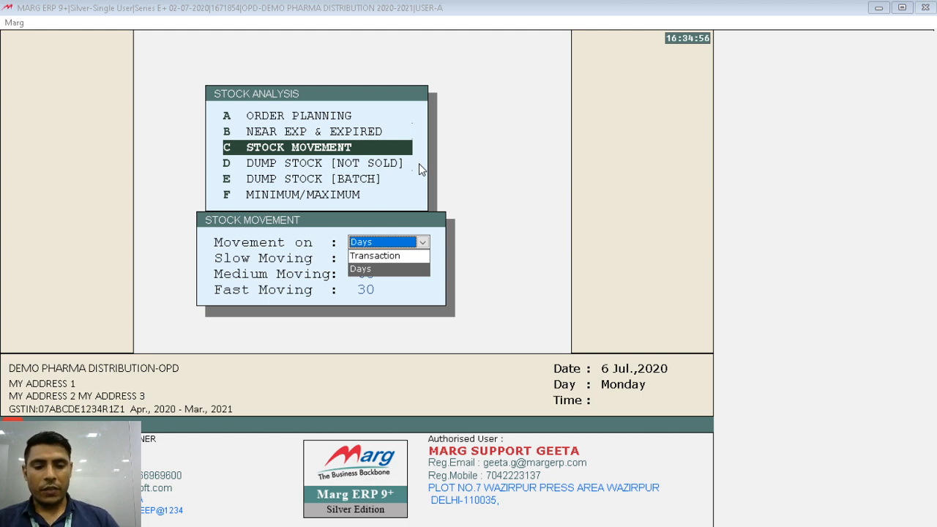
pyautogui.press('Up')
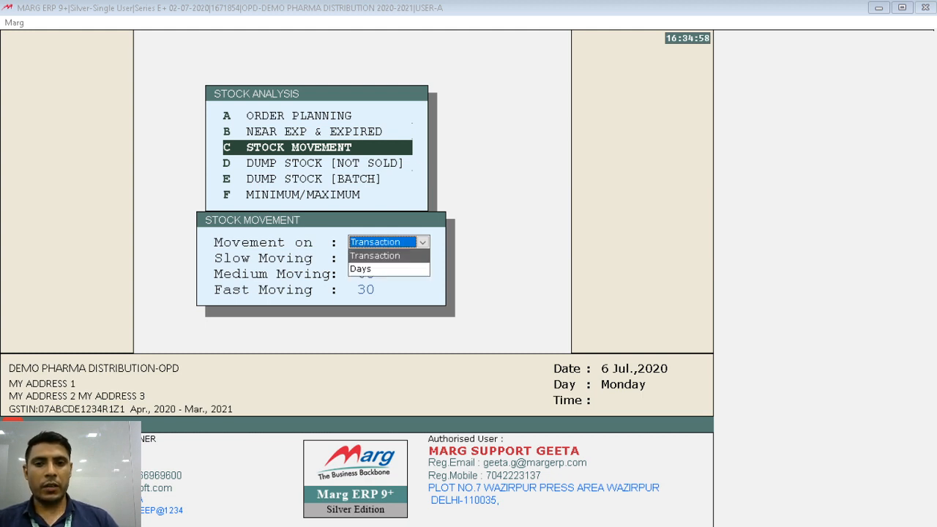
pyautogui.press('Return')
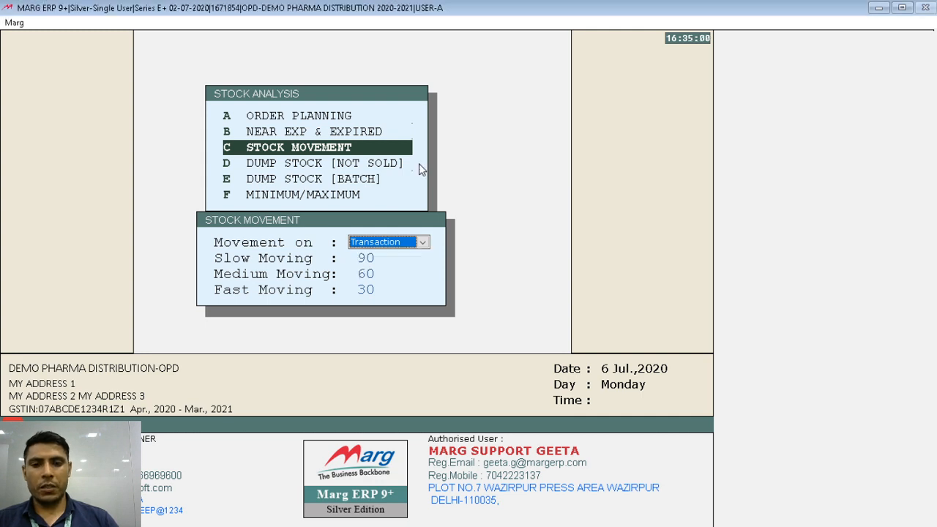
pyautogui.press('Return')
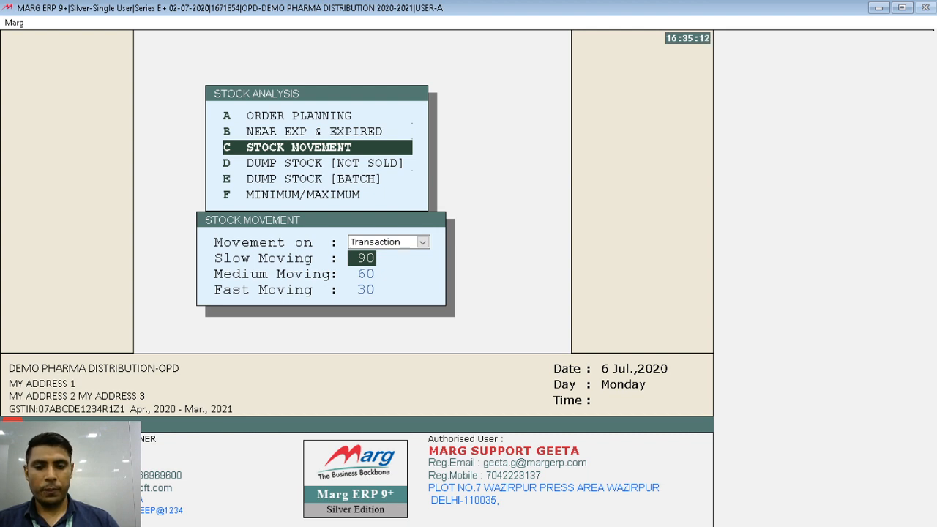
# Set Slow Moving to 30, keep Medium Moving at 60, set Fast Moving to 90, and generate the report.
pyautogui.press('Down')
pyautogui.press('Up')
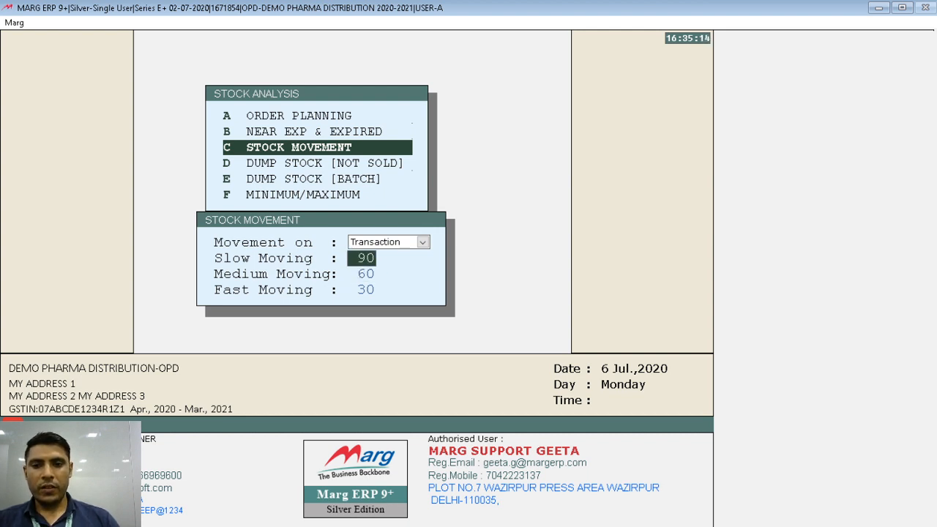
pyautogui.press('Down')
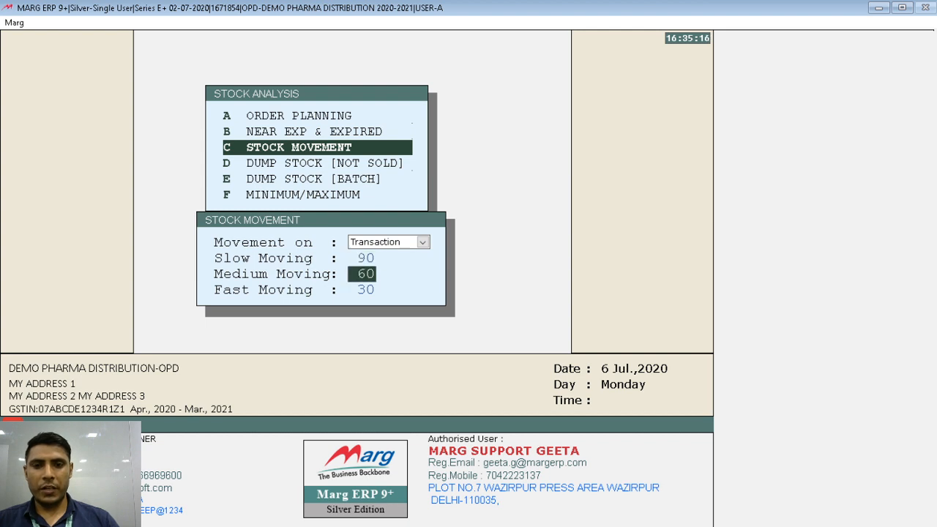
pyautogui.press('Up')
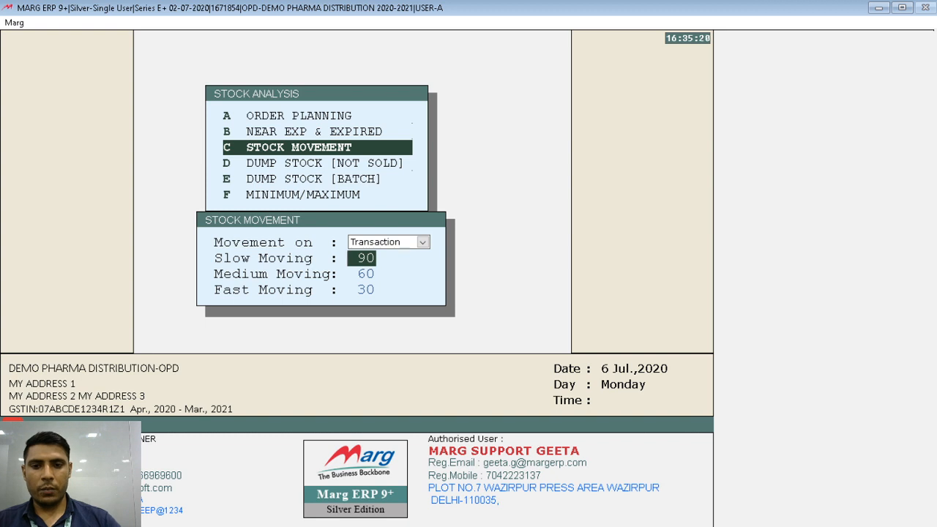
pyautogui.write('30')
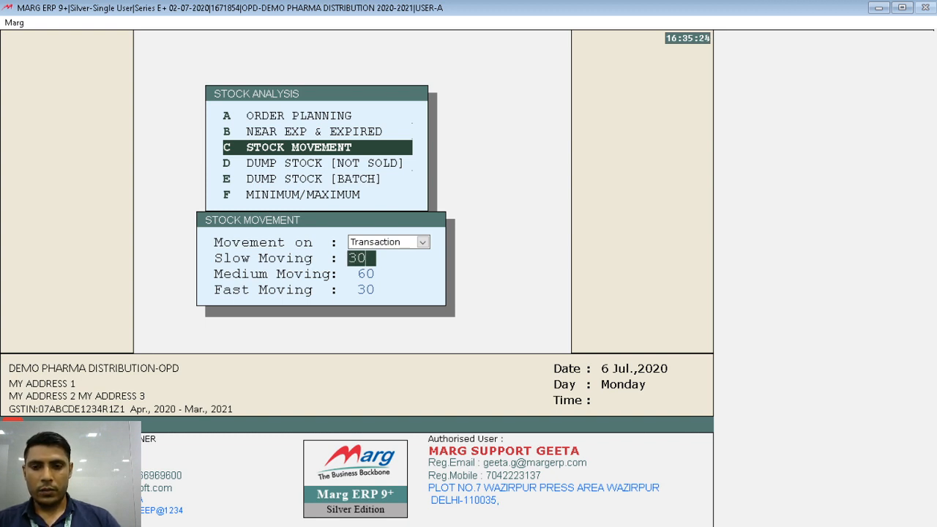
pyautogui.press('Return')
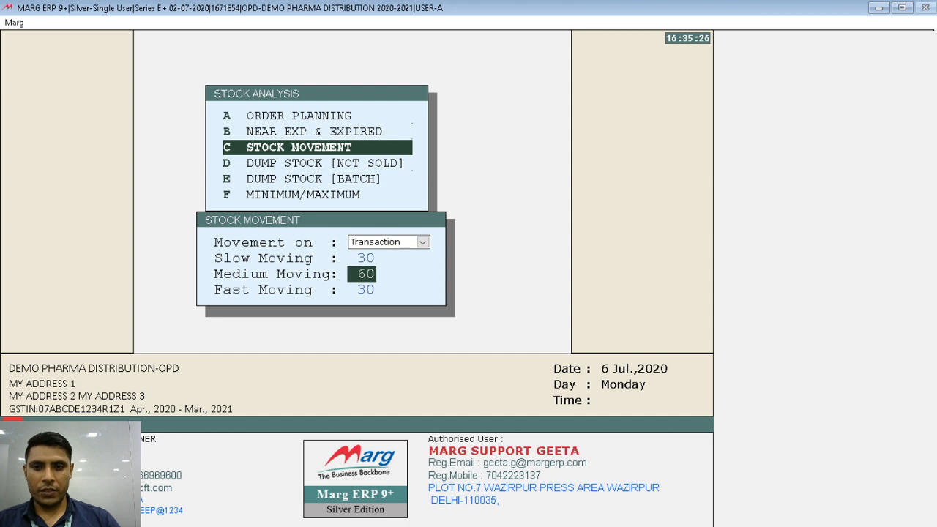
pyautogui.press('Return')
pyautogui.write('90')
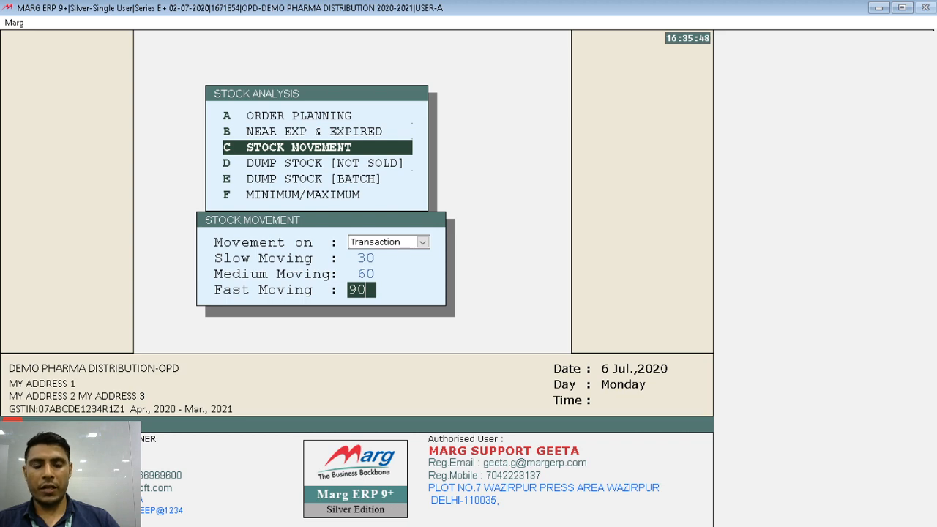
pyautogui.press('Return')
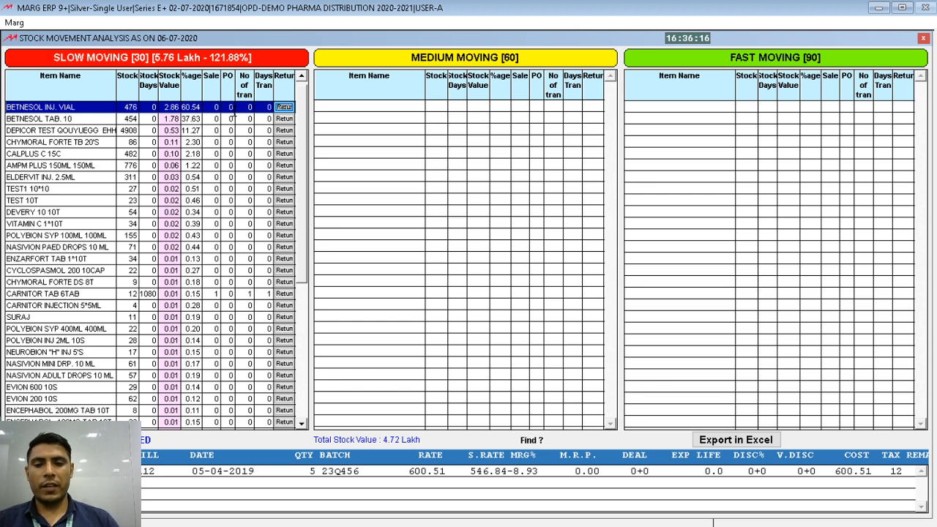
# Save a return quantity of 20 for BETNESOL INJ. VIAL from the slow-moving items.
pyautogui.click(284, 107)
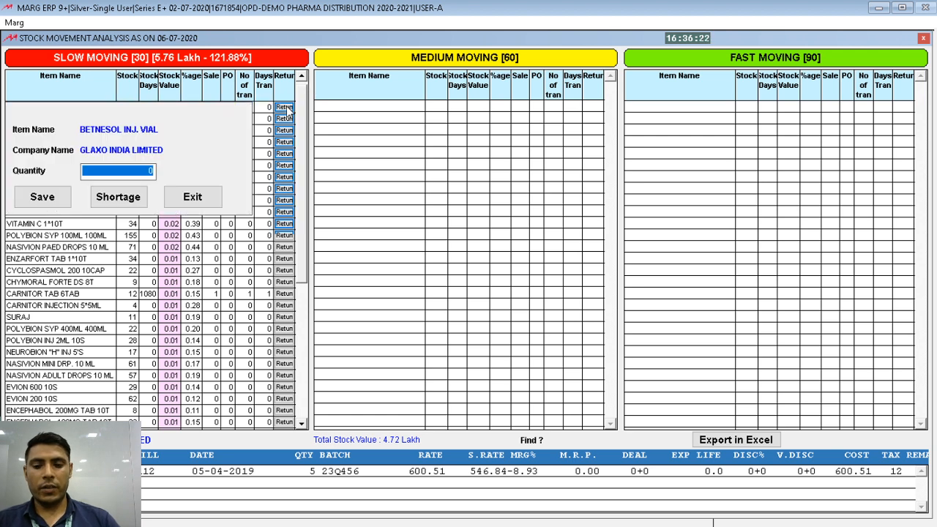
pyautogui.write('20')
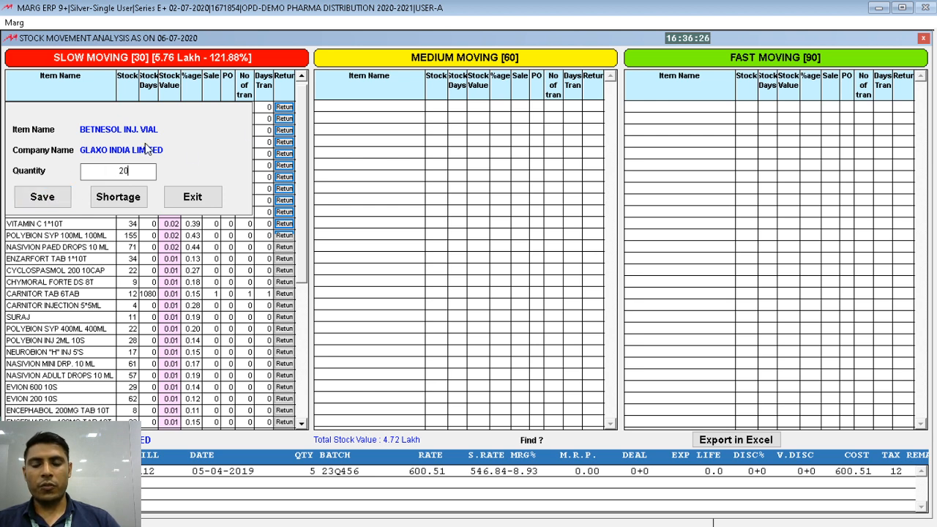
pyautogui.click(62, 201)
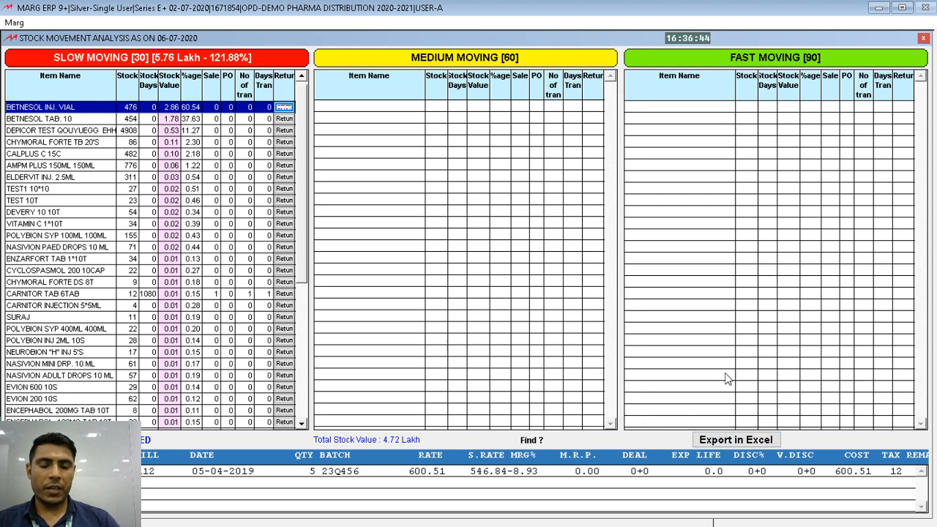
# Close the stock movement report and exit Stock Analysis to the main screen.
pyautogui.press('Escape')
pyautogui.press('Escape')
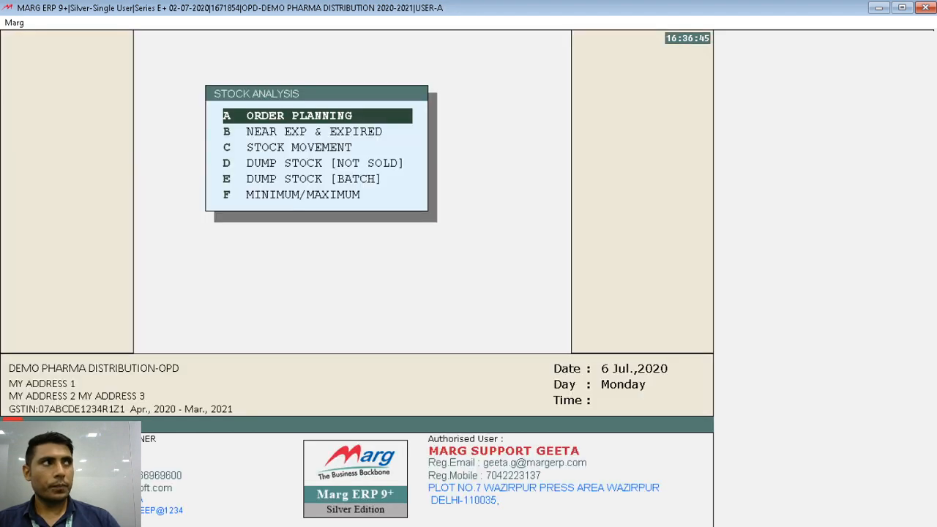
pyautogui.press('Escape')
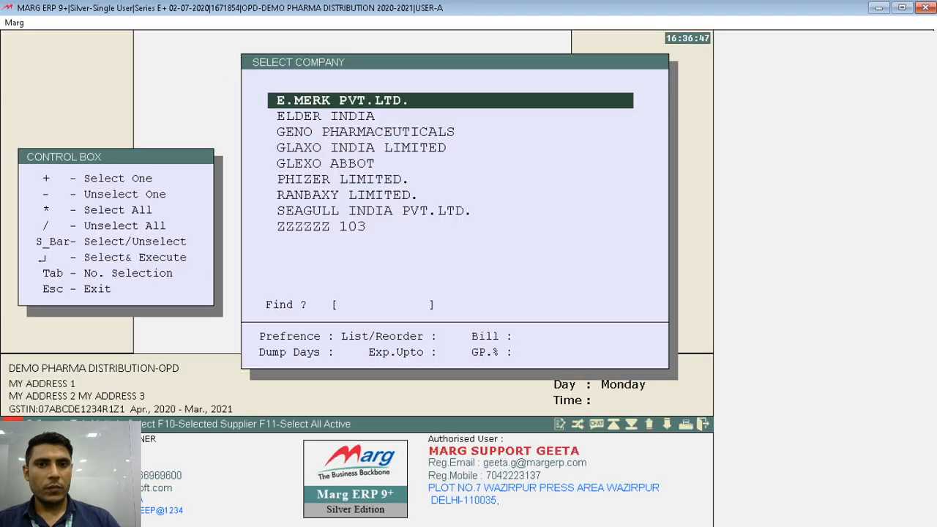
pyautogui.press('Escape')
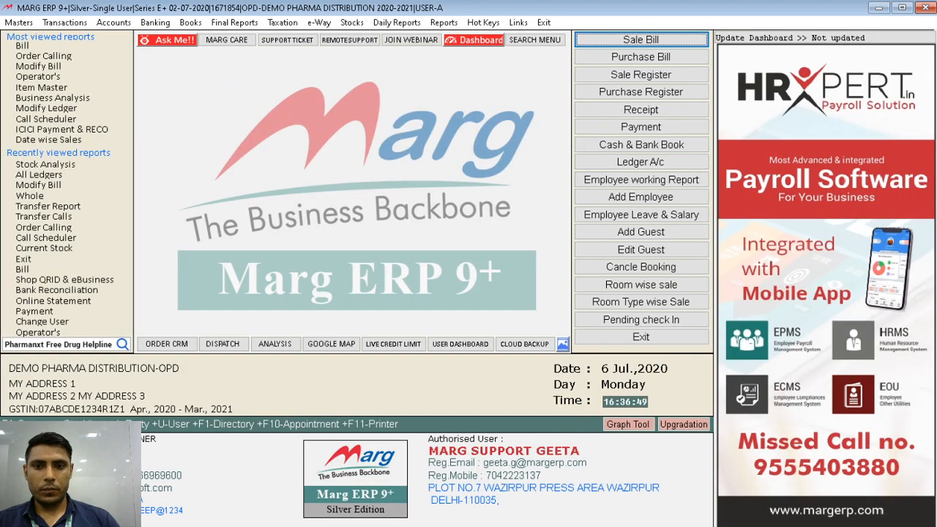
pyautogui.hotkey('alt', 's')
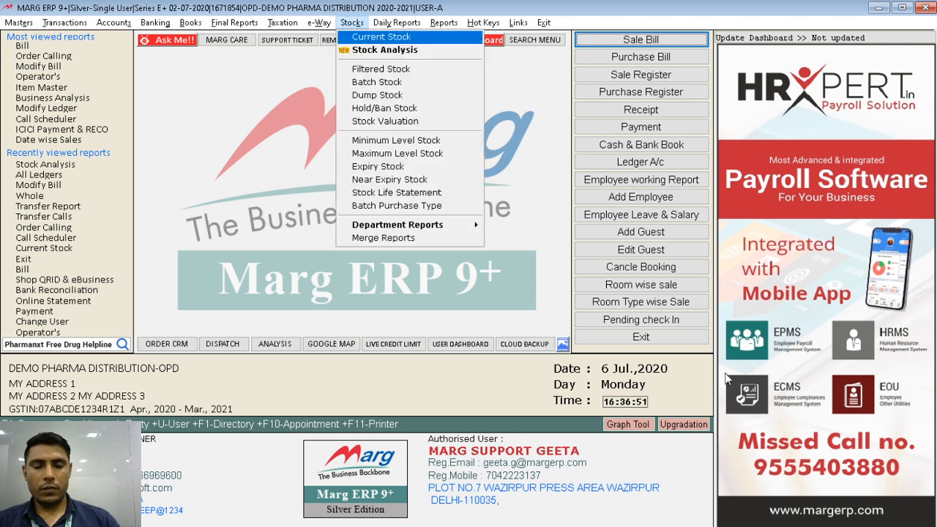
pyautogui.press('Down')
pyautogui.press('Return')
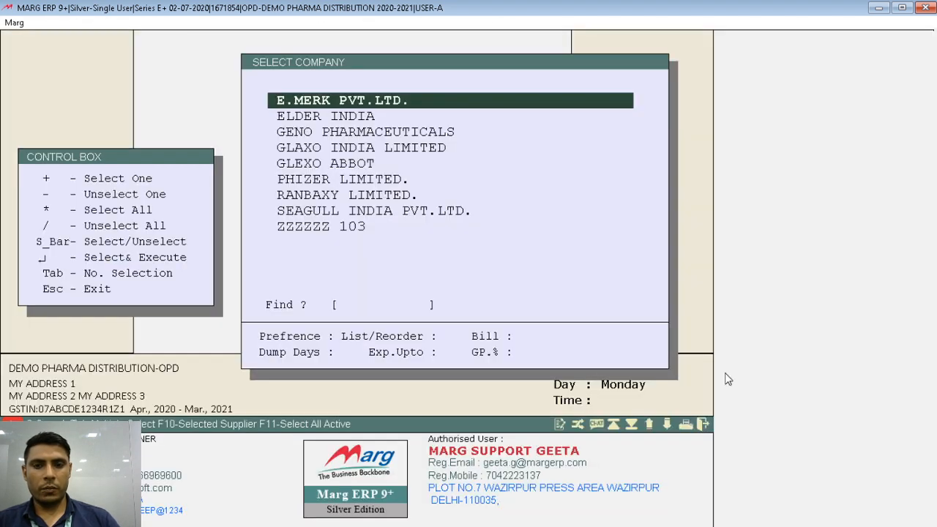
pyautogui.press('space')
pyautogui.press('space')
pyautogui.press('space')
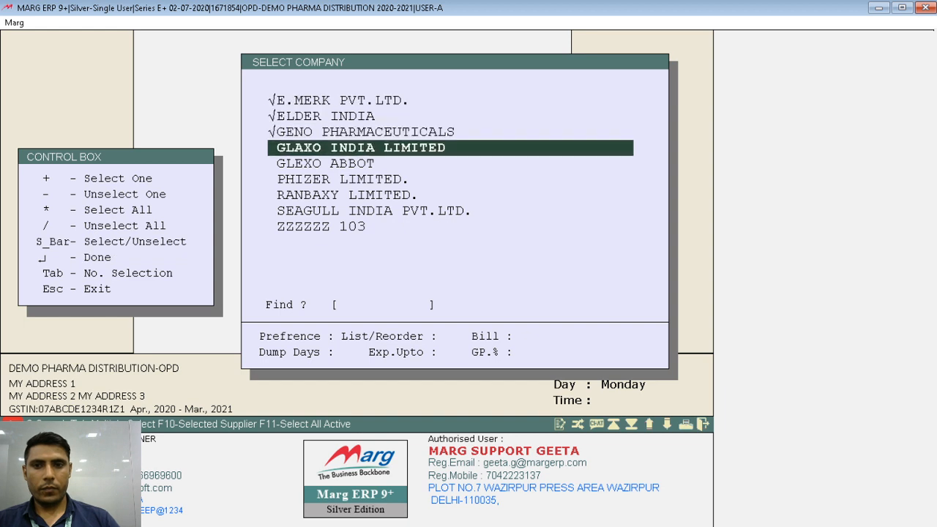
pyautogui.press('space')
pyautogui.press('Return')
pyautogui.press('Down')
pyautogui.press('Down')
pyautogui.press('Down')
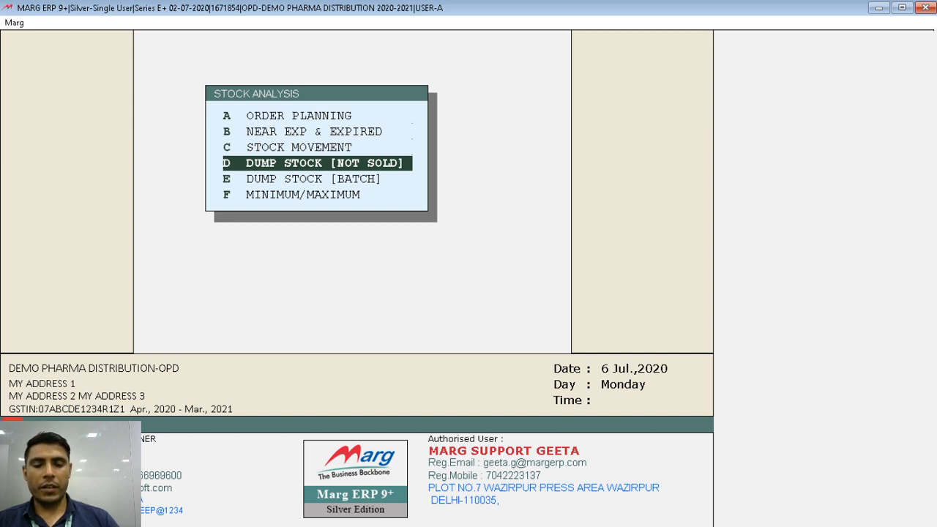
pyautogui.press('Return')
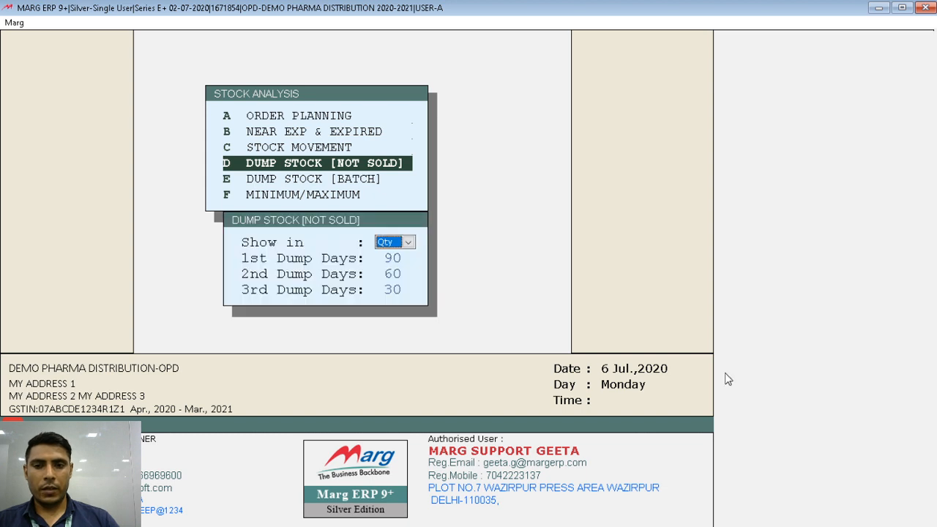
pyautogui.hotkey('alt', 'Down')
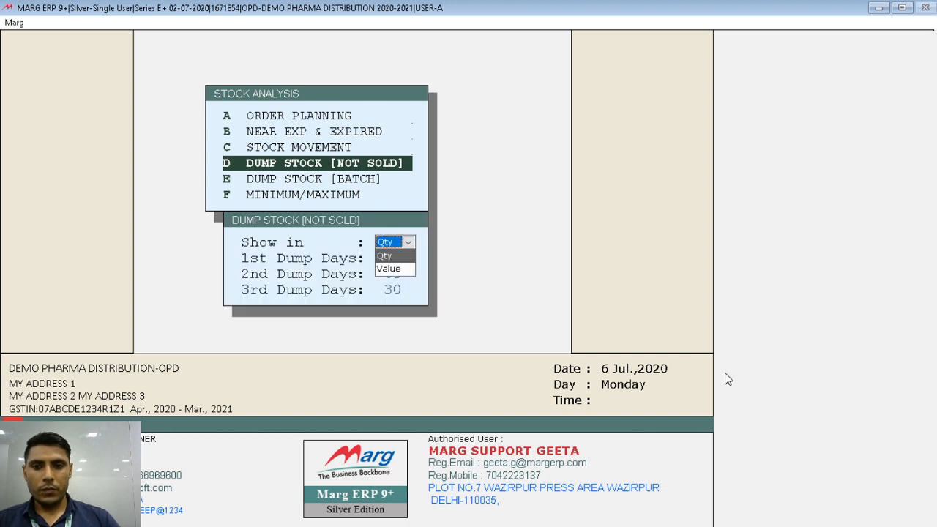
pyautogui.press('Escape')
pyautogui.press('Escape')
pyautogui.press('Escape')
pyautogui.press('Escape')
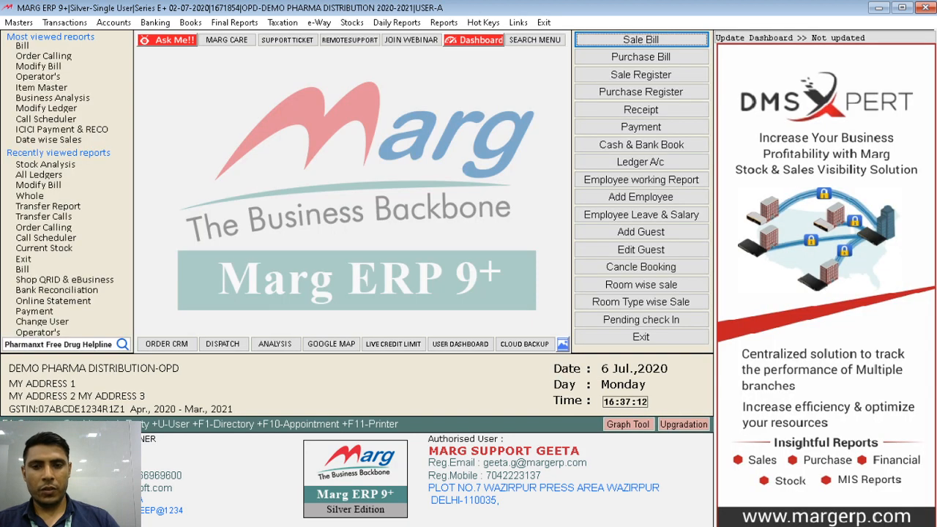
pyautogui.hotkey('alt', 'r')
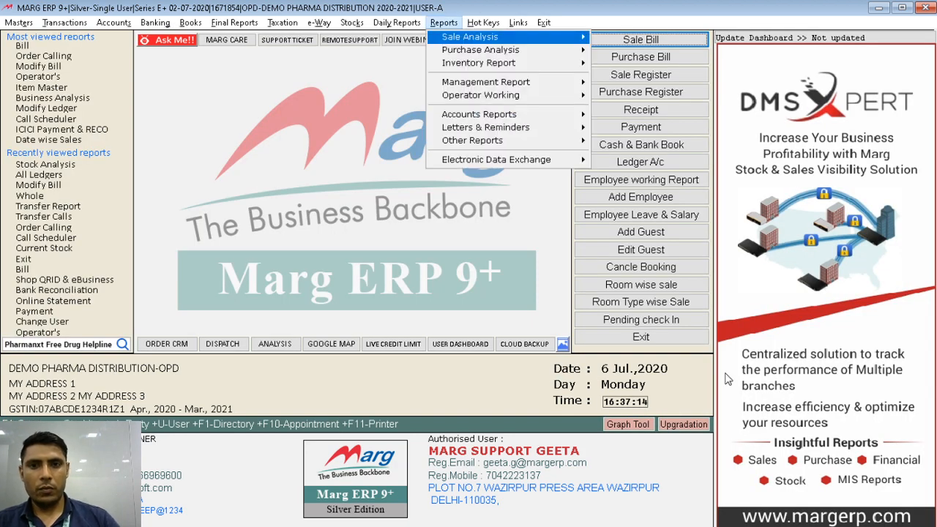
pyautogui.press('Escape')
# Open Stock Analysis to reach its company selection.
pyautogui.press('Left')
pyautogui.press('Left')
pyautogui.press('Down')
pyautogui.press('Down')
pyautogui.press('Down')
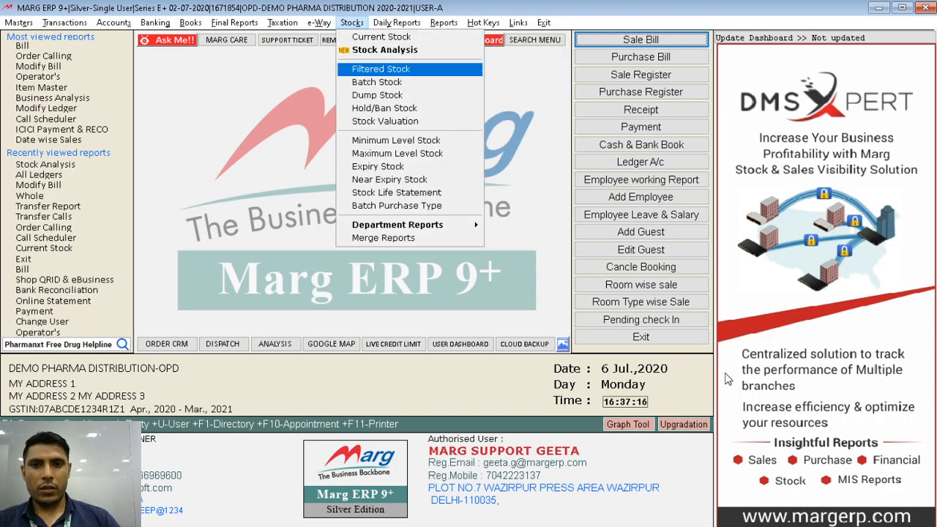
pyautogui.press('Up')
pyautogui.press('Return')
# Mark all the listed companies for the stock analysis, from E.MERK PVT.LTD. onward, and confirm the selection.
pyautogui.press('Down')
pyautogui.press('Down')
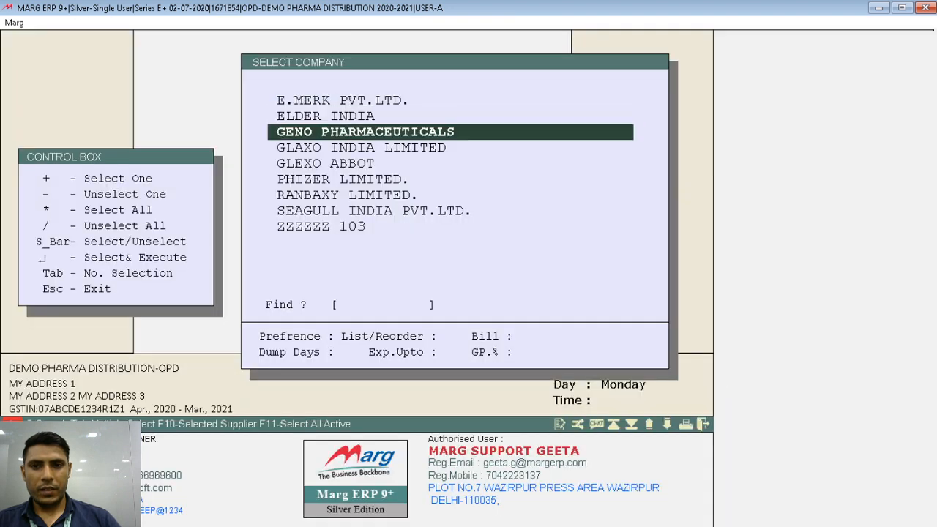
pyautogui.press('Up')
pyautogui.press('Up')
pyautogui.press('space')
pyautogui.press('space')
pyautogui.press('space')
pyautogui.press('space')
pyautogui.press('space')
pyautogui.press('space')
pyautogui.press('space')
pyautogui.press('space')
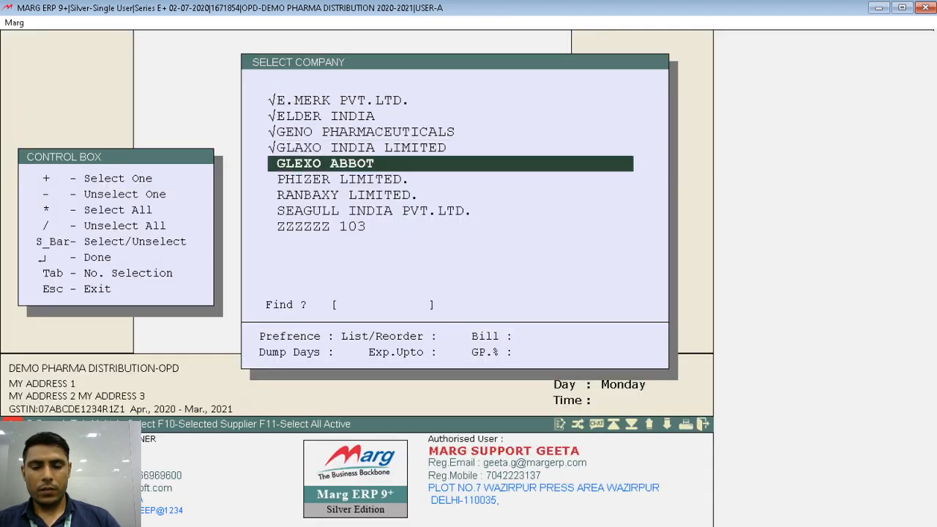
pyautogui.press('space')
pyautogui.press('Return')
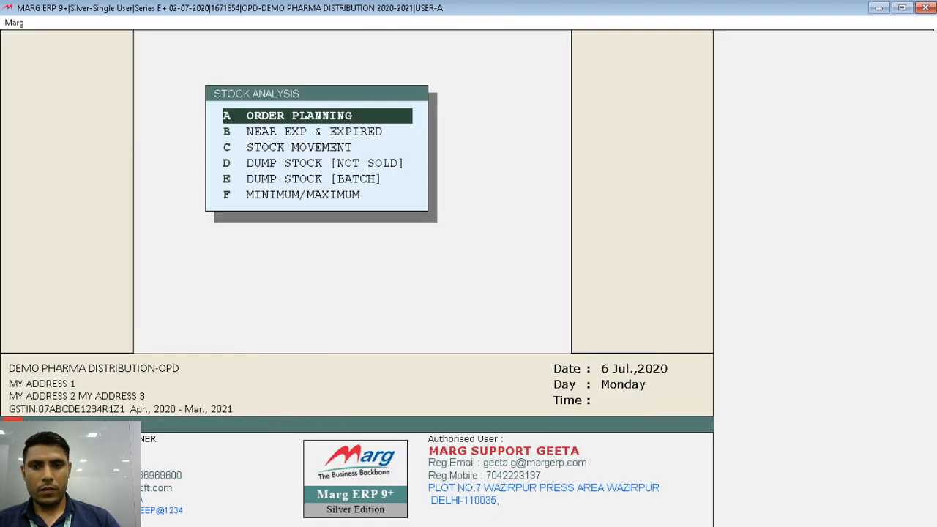
# Generate the Stock Movement report on Days with Slow Moving 30, Medium Moving 60 and Fast Moving 90, and close it.
pyautogui.press('Down')
pyautogui.press('Down')
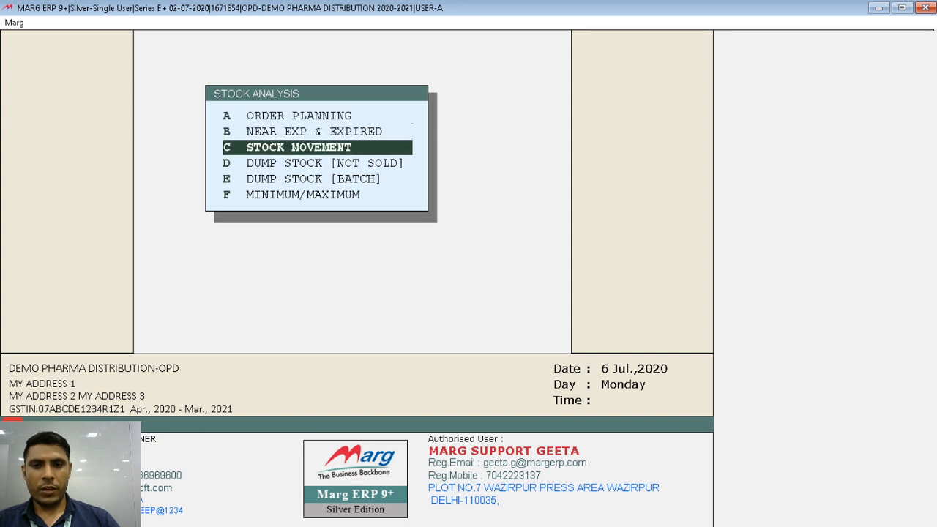
pyautogui.press('Return')
pyautogui.hotkey('alt', 'Down')
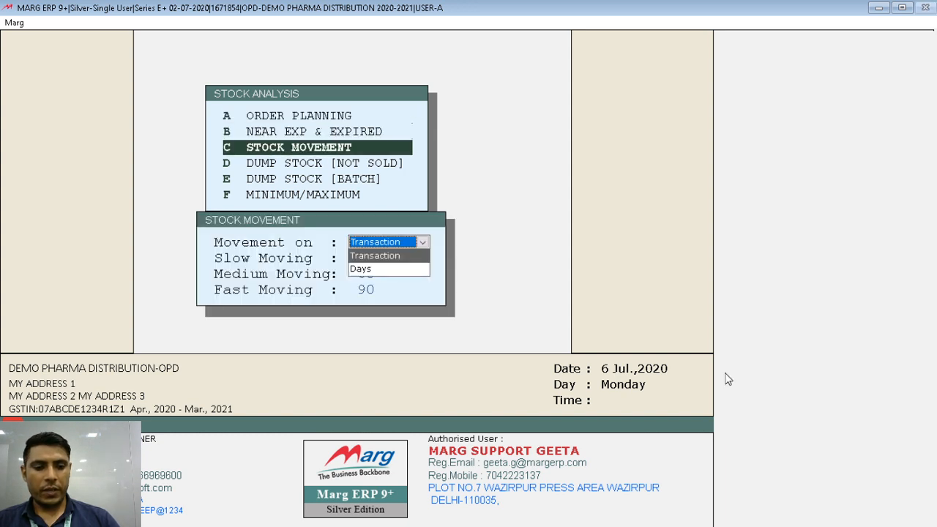
pyautogui.press('Down')
pyautogui.press('Return')
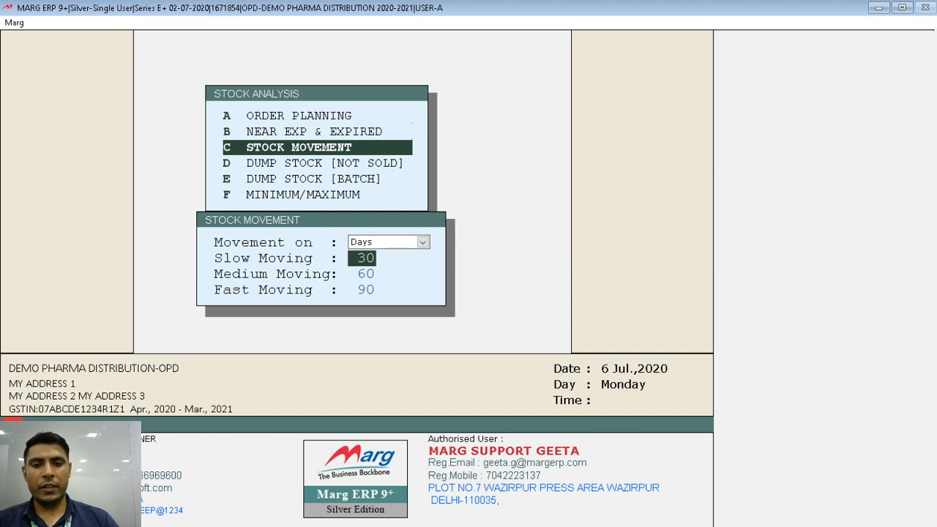
pyautogui.press('Return')
pyautogui.press('Return')
pyautogui.press('Return')
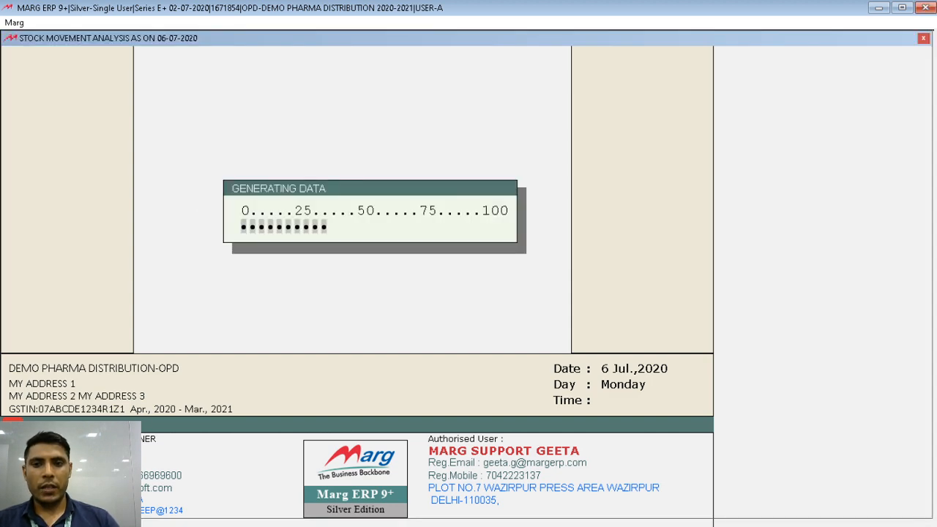
pyautogui.press('Escape')
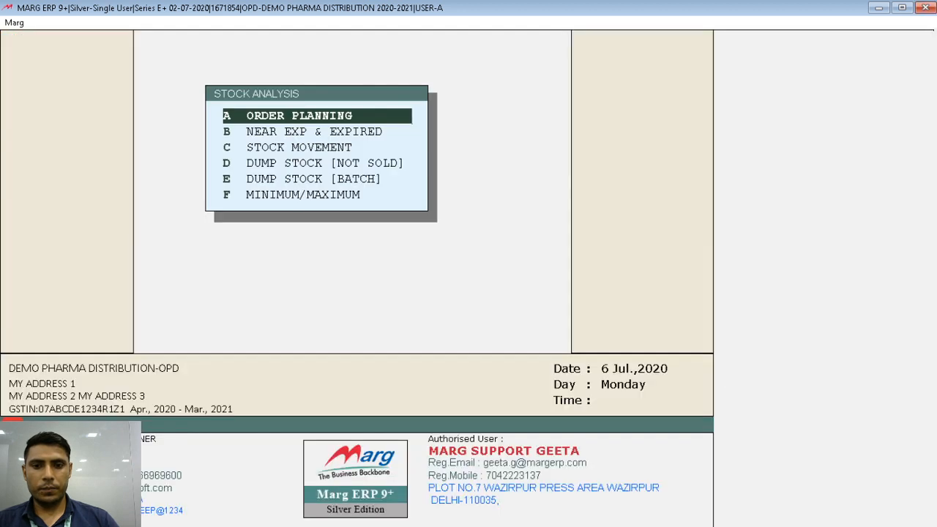
# Choose the Dump Stock [Not Sold] analysis and set Show in to Qty.
pyautogui.press('Down')
pyautogui.press('Down')
pyautogui.press('Down')
pyautogui.press('Return')
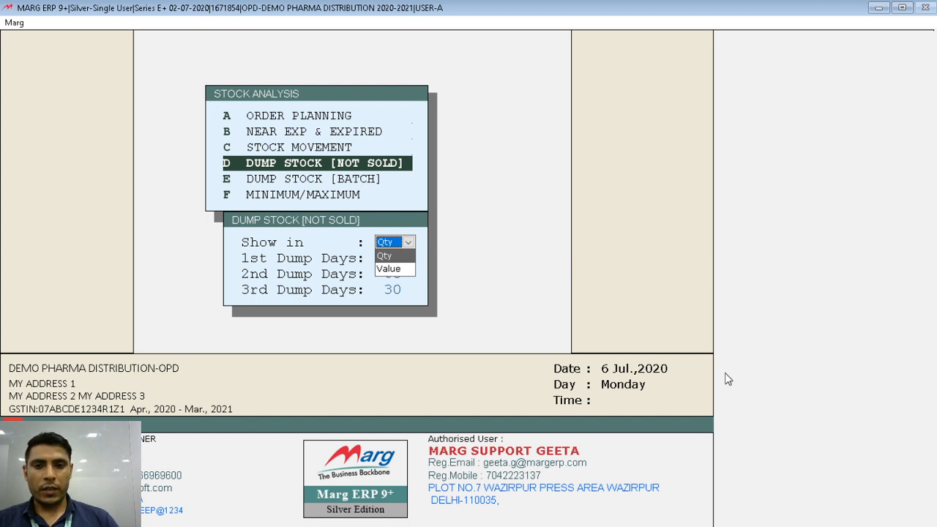
pyautogui.press('Down')
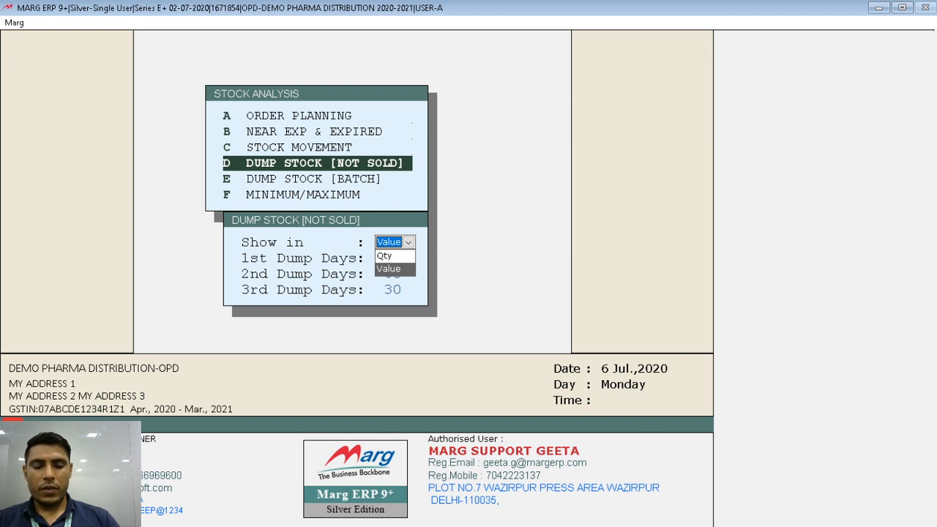
pyautogui.press('Return')
pyautogui.hotkey('alt', 'Down')
pyautogui.press('Up')
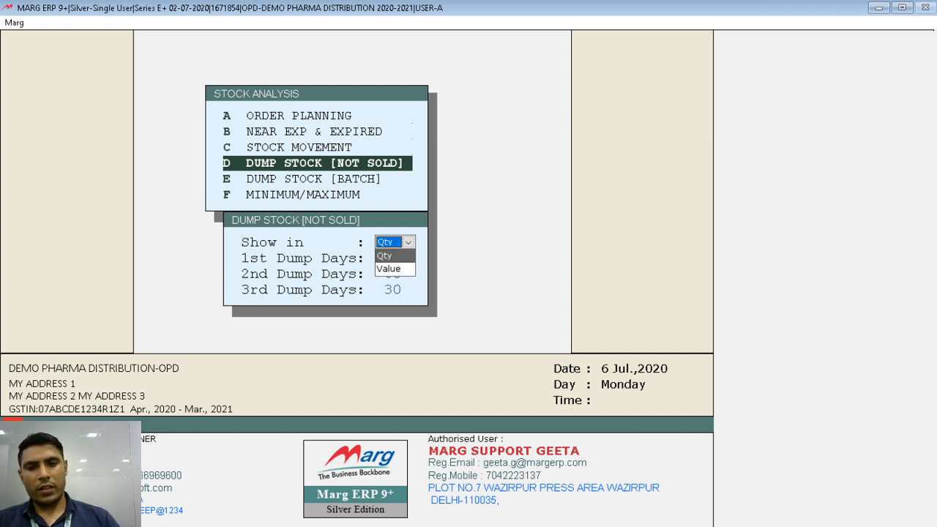
pyautogui.press('Return')
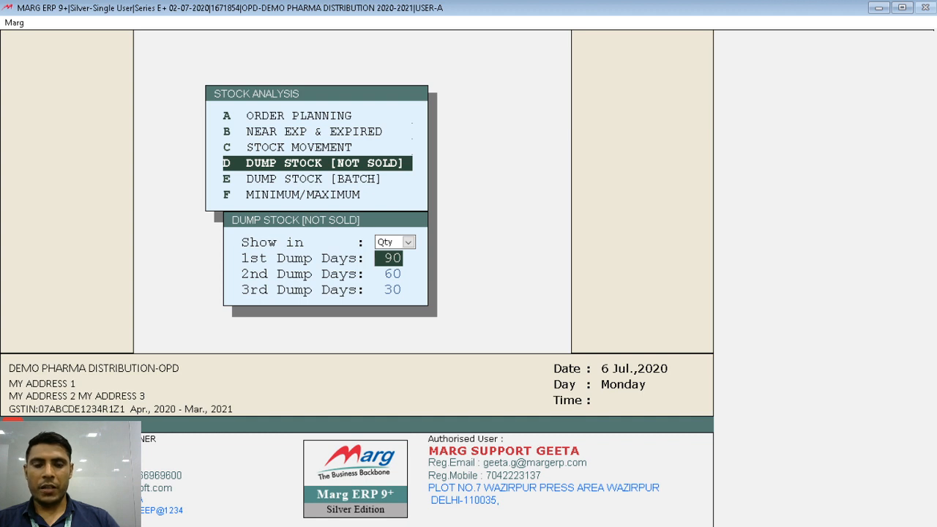
# Generate the unsold dump stock report with dump days of 90, 60 and 30, and close it.
pyautogui.press('Return')
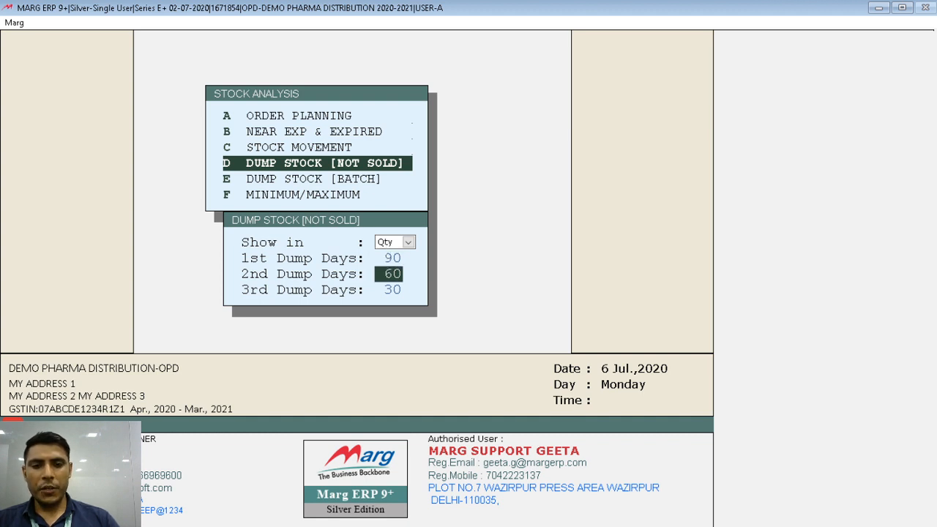
pyautogui.press('Return')
pyautogui.press('Return')
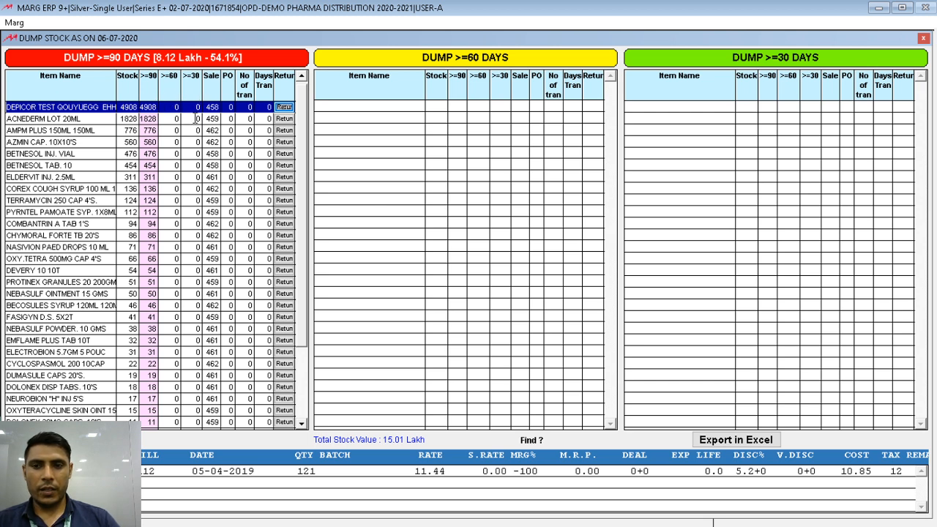
pyautogui.press('Escape')
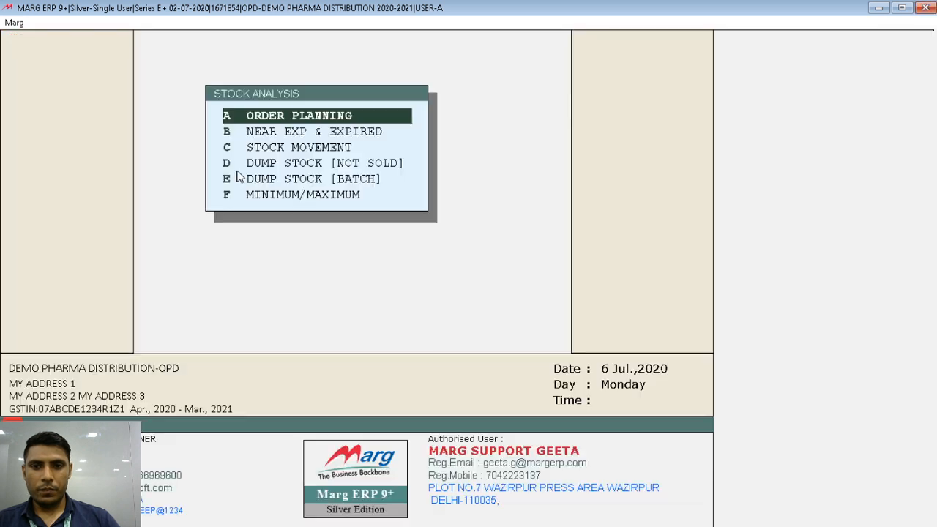
# Generate the Dump Stock [Batch] report, look over its first items, and close it.
pyautogui.press('Down')
pyautogui.press('Down')
pyautogui.press('Down')
pyautogui.press('Down')
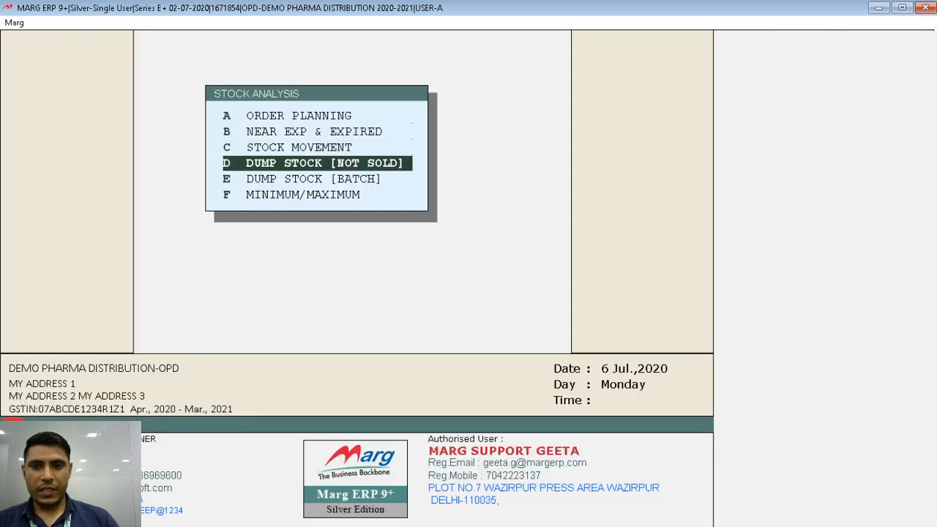
pyautogui.press('Up')
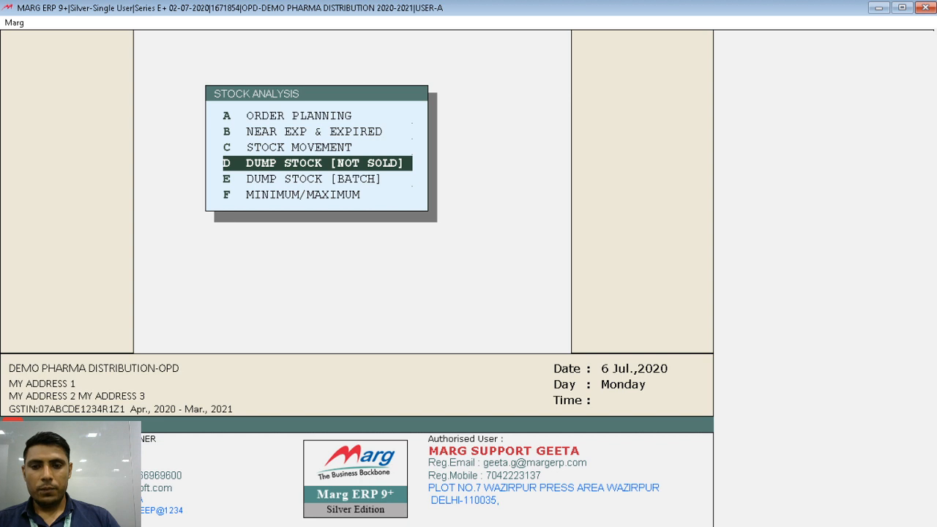
pyautogui.press('Down')
pyautogui.press('Up')
pyautogui.press('Down')
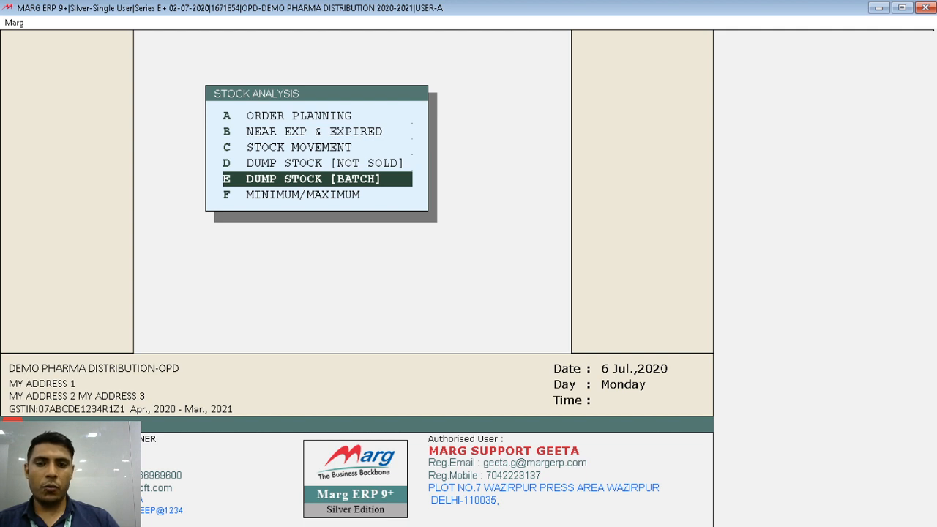
pyautogui.press('Up')
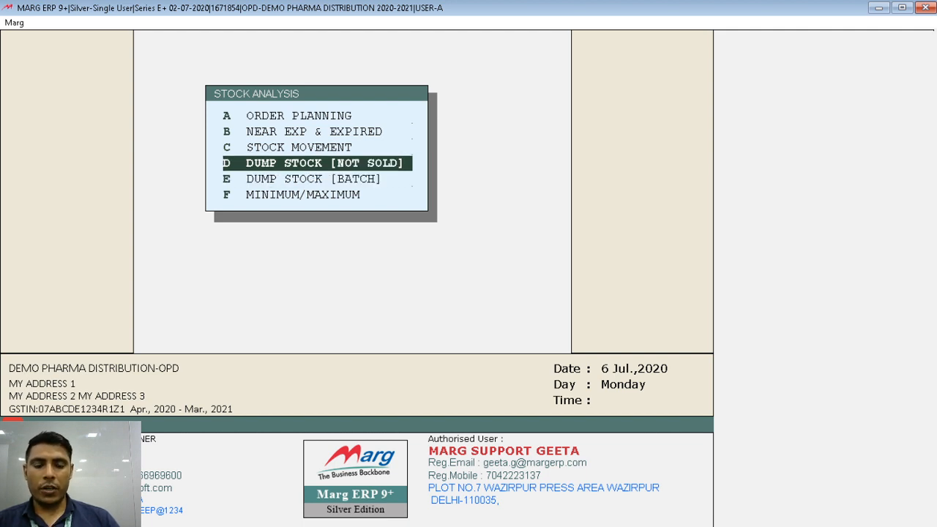
pyautogui.press('Down')
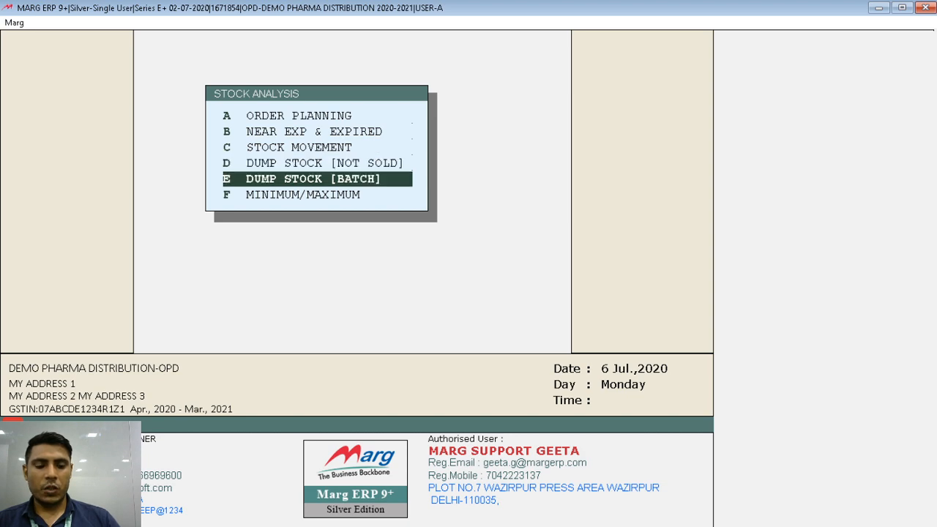
pyautogui.press('Return')
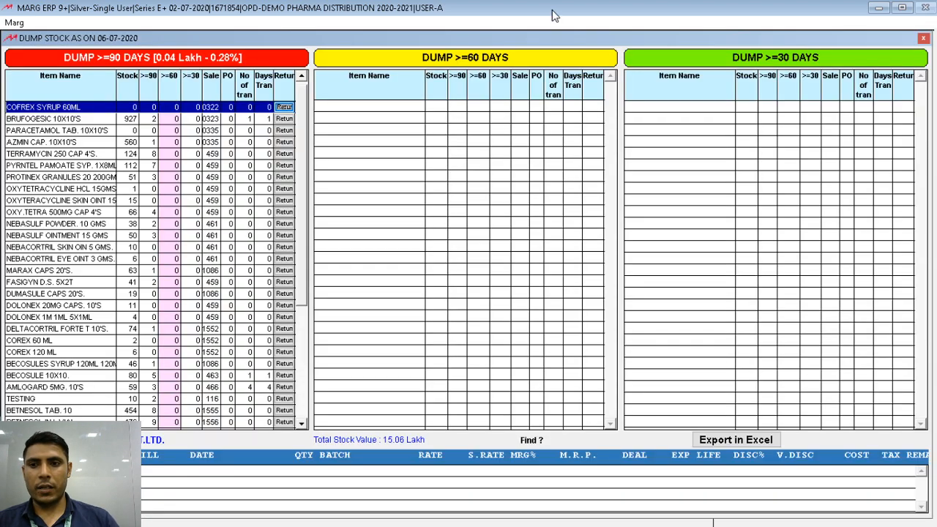
pyautogui.press('Down')
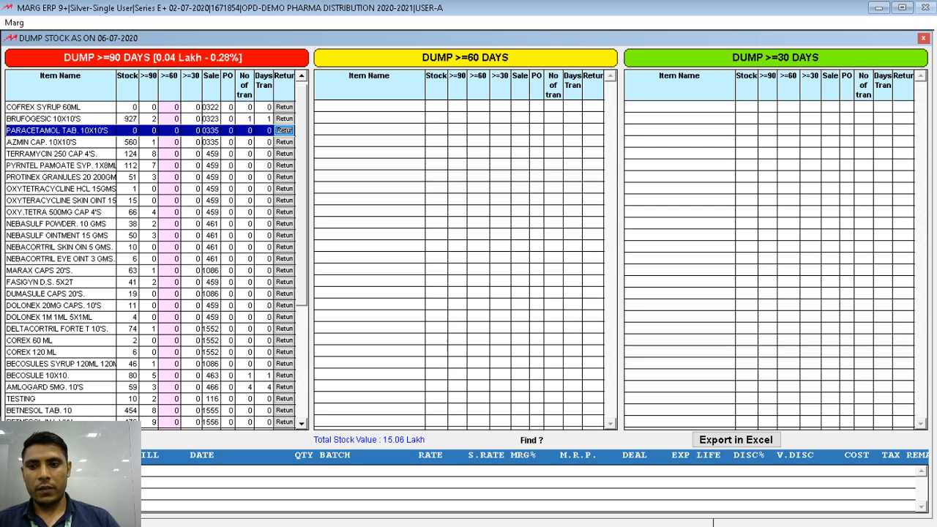
pyautogui.press('Escape')
# Generate the Minimum/Maximum report with day ages 7, 15 and 30 and Purc.Order on Effect, and exit Stock Analysis.
pyautogui.press('Down')
pyautogui.press('Down')
pyautogui.press('Down')
pyautogui.press('Down')
pyautogui.press('Down')
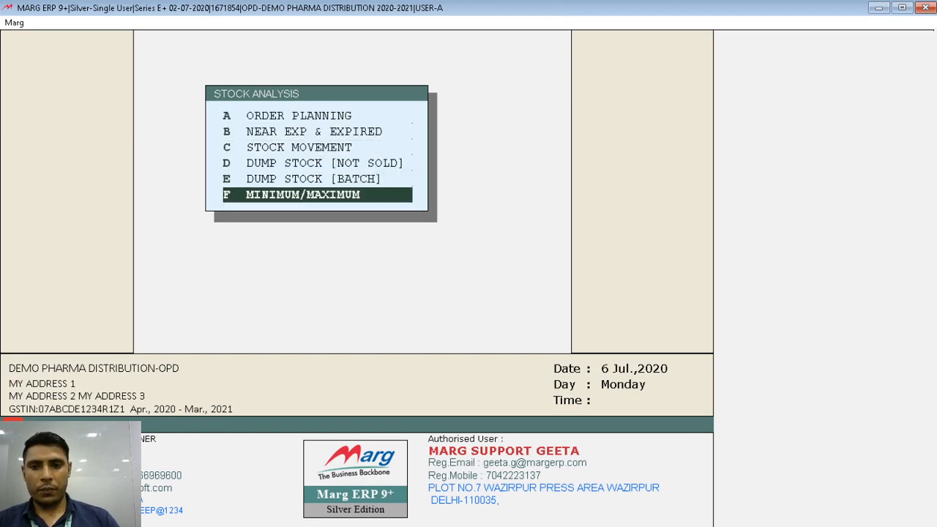
pyautogui.press('Return')
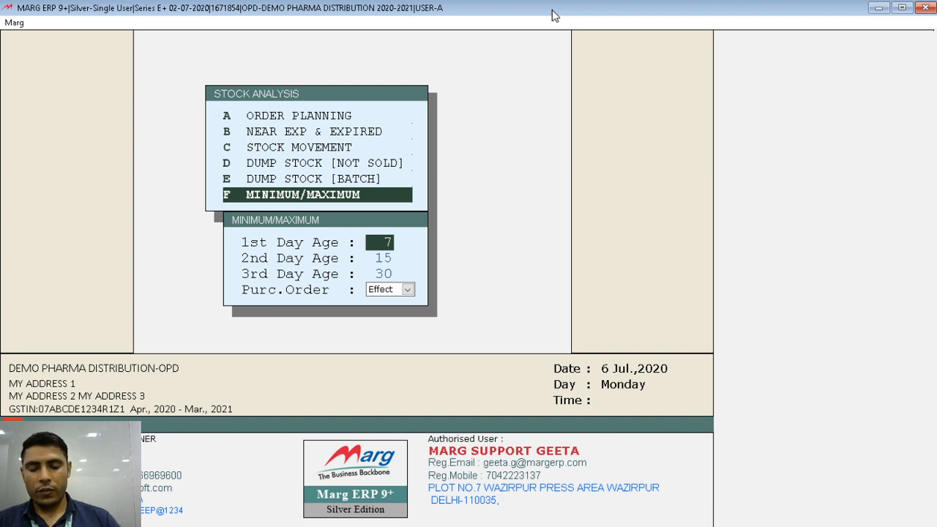
pyautogui.press('Return')
pyautogui.press('Return')
pyautogui.press('Return')
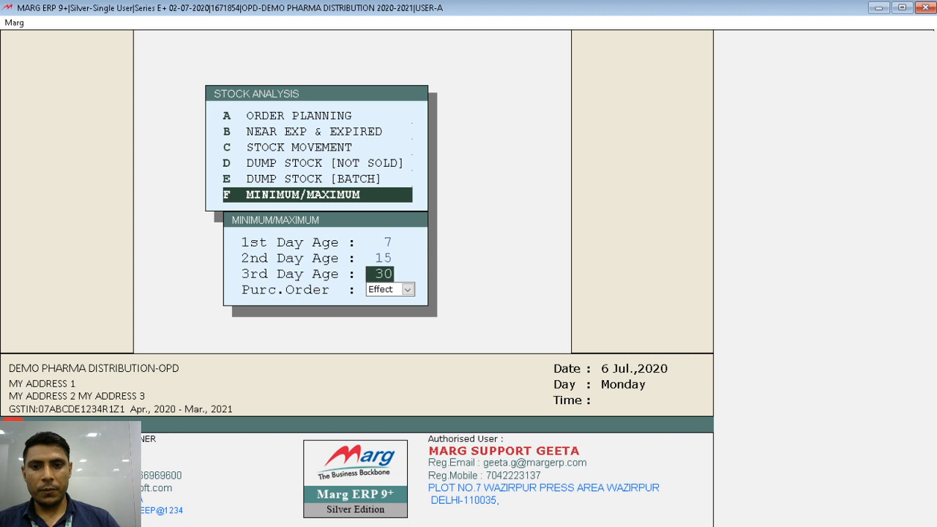
pyautogui.press('Return')
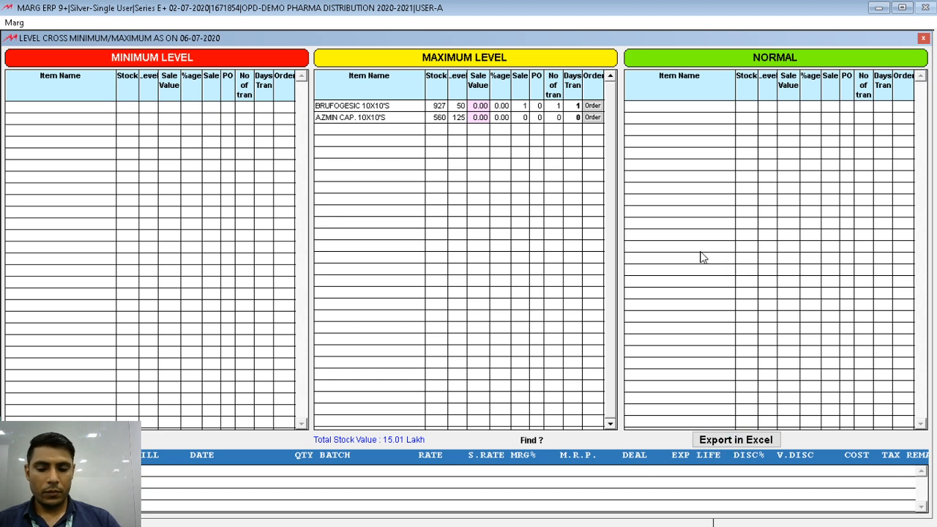
pyautogui.press('Escape')
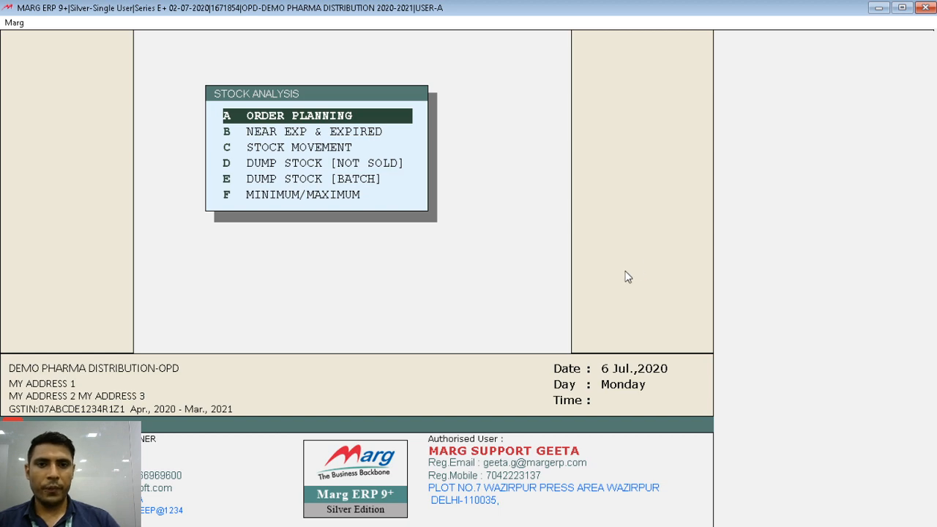
pyautogui.press('Escape')
pyautogui.hotkey('alt', 'Tab')
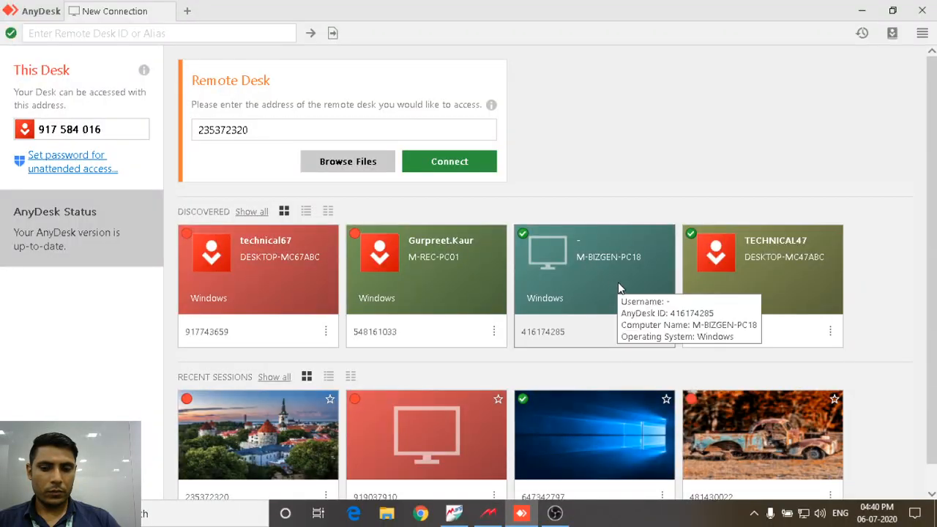
pyautogui.hotkey('alt', 'Tab')
pyautogui.hotkey('alt', 'Tab')
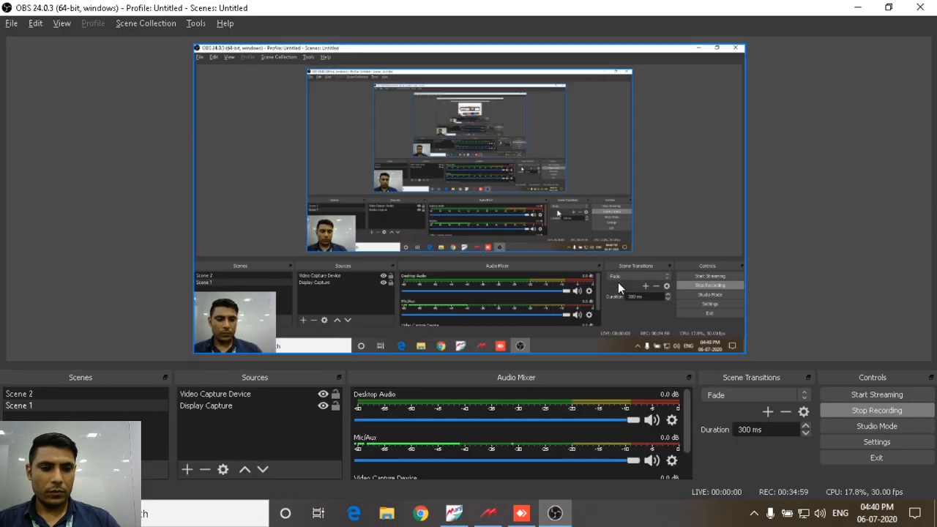